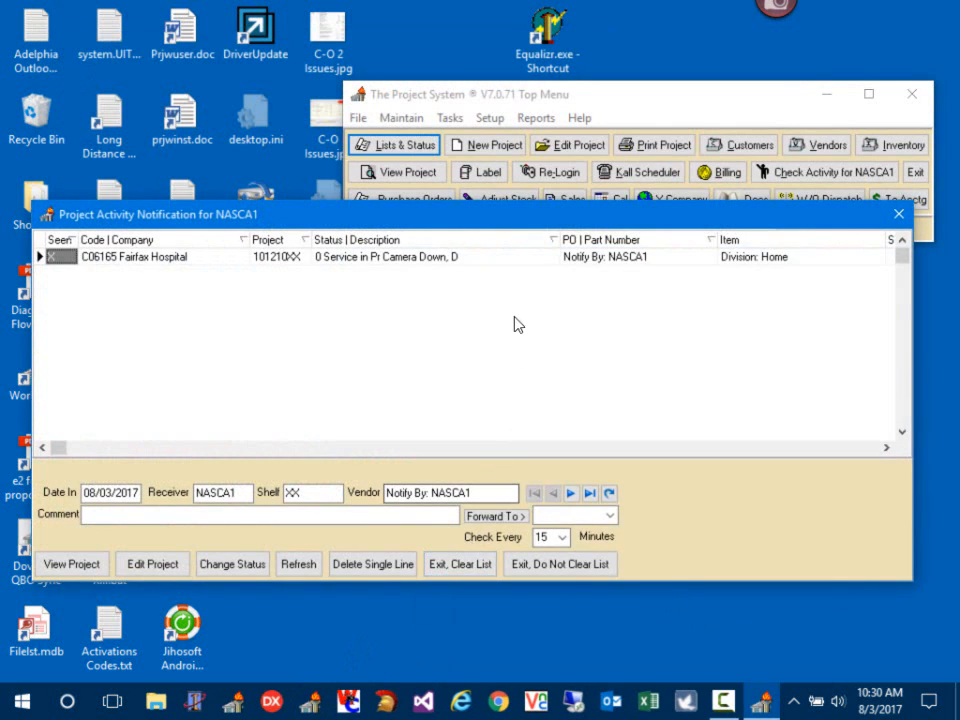
# Clear and close the activity notification list, then open the Billing Menu with the Auto Billing Project(s) Module selected.
pyautogui.click(460, 565)
pyautogui.click(716, 173)
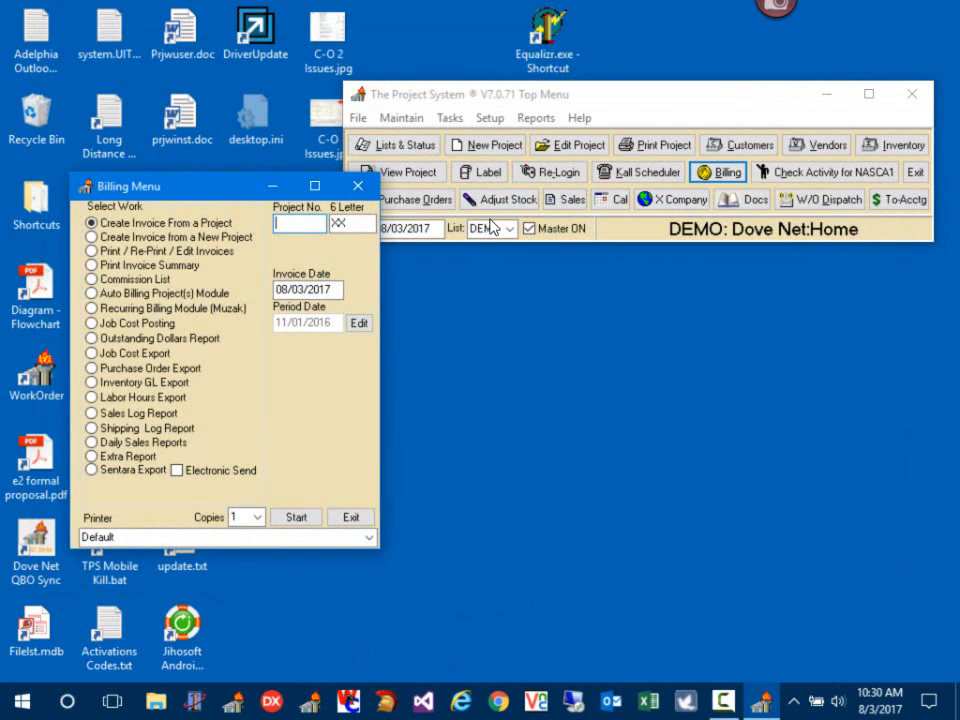
pyautogui.moveTo(253, 182); pyautogui.dragTo(165, 260)
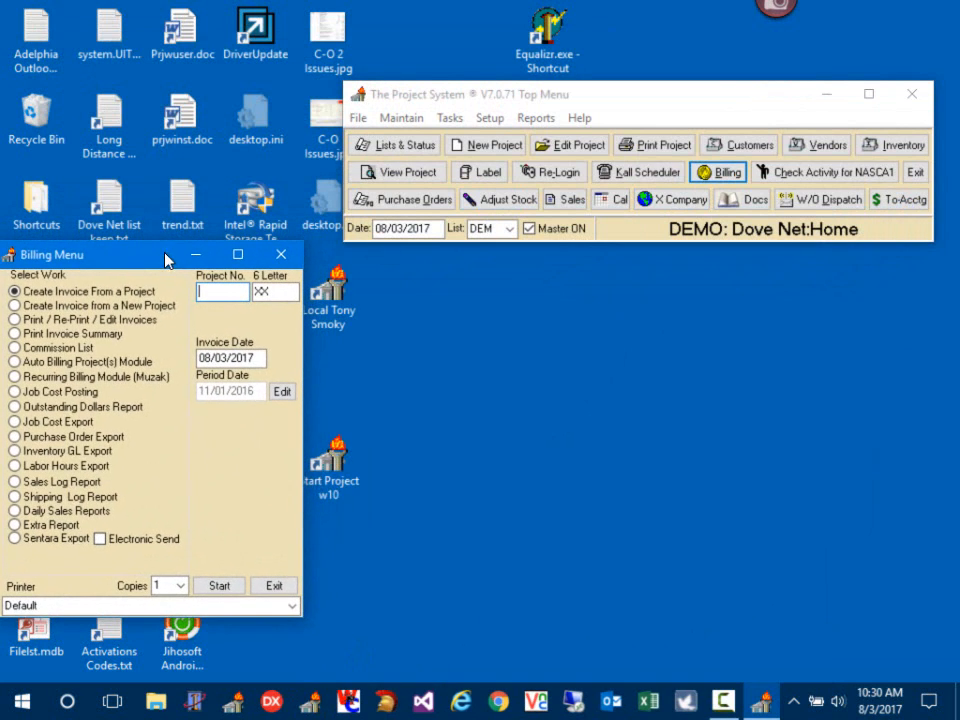
pyautogui.click(90, 363)
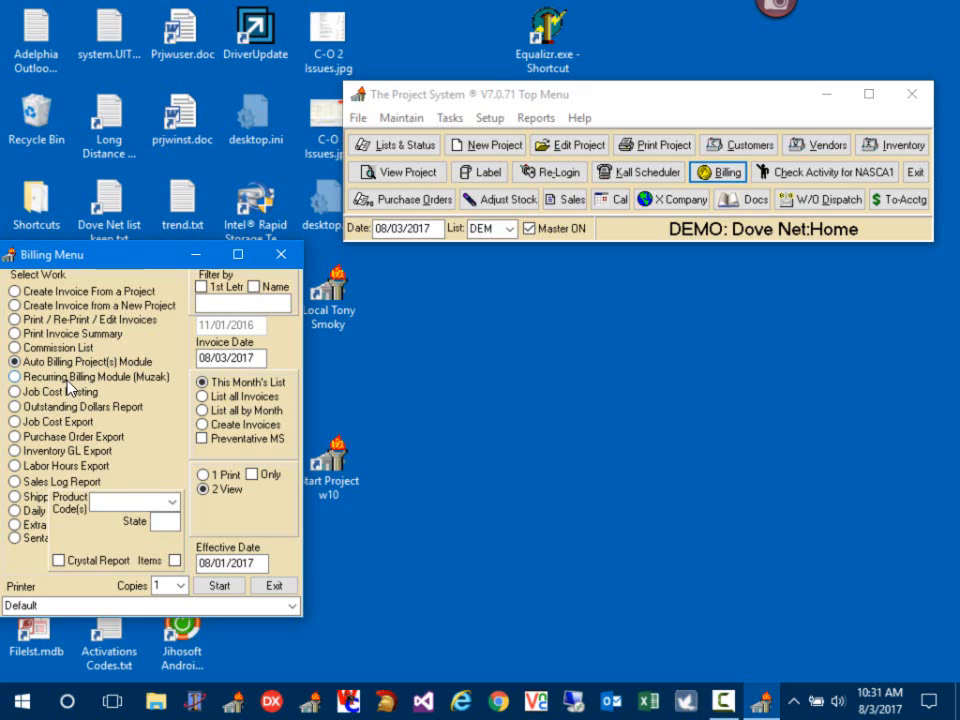
pyautogui.click(69, 380)
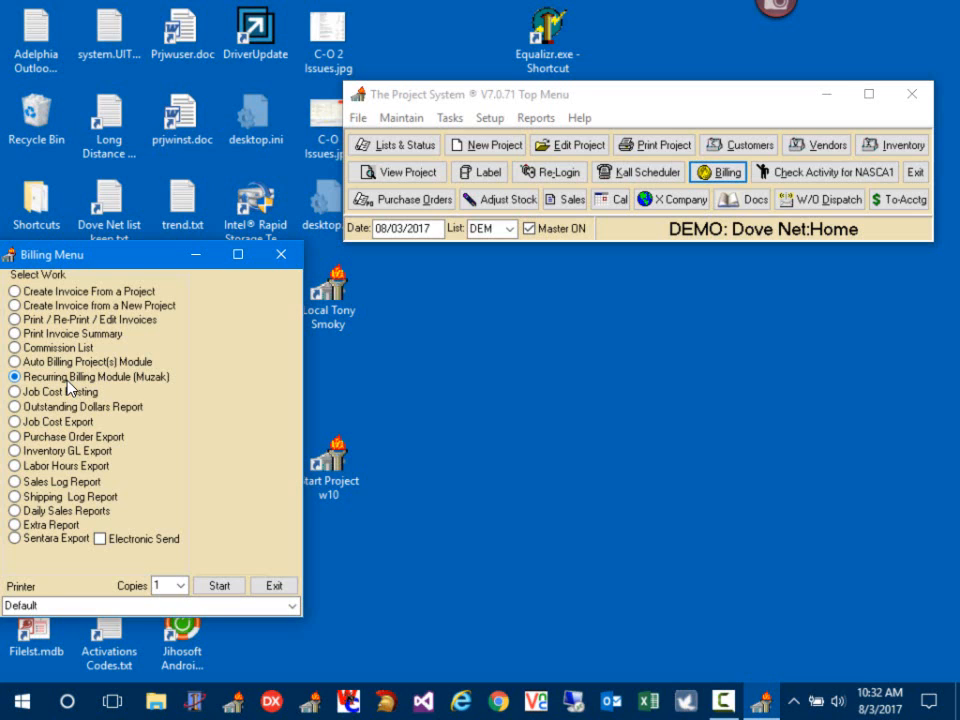
pyautogui.click(67, 363)
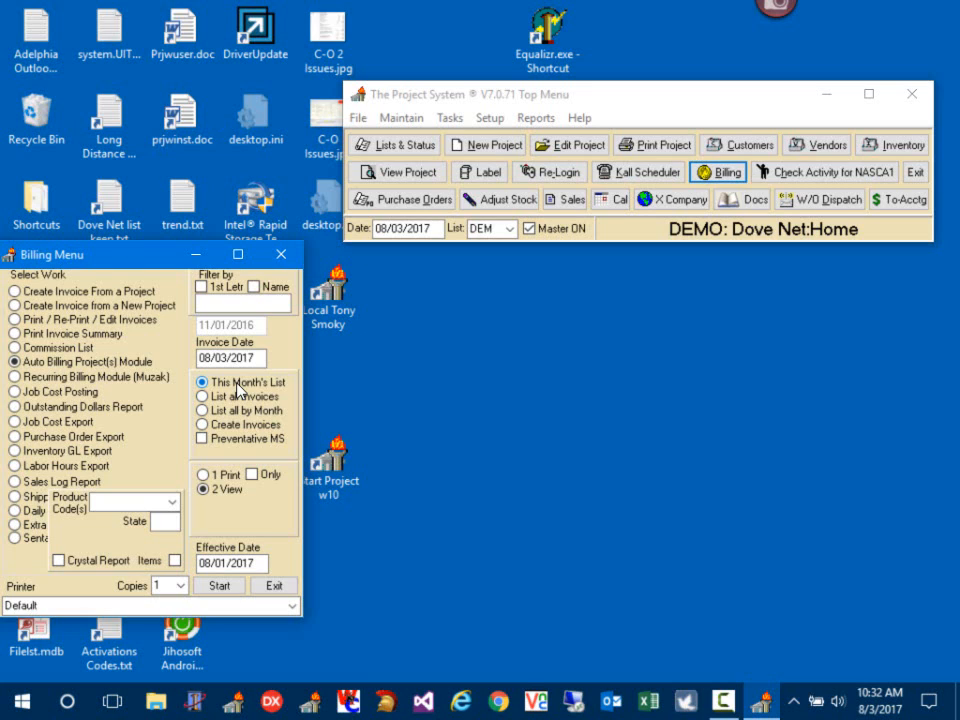
# Preview This Month's List of auto billing projects for the effective date 08/01/2017, then close the report.
pyautogui.click(195, 566)
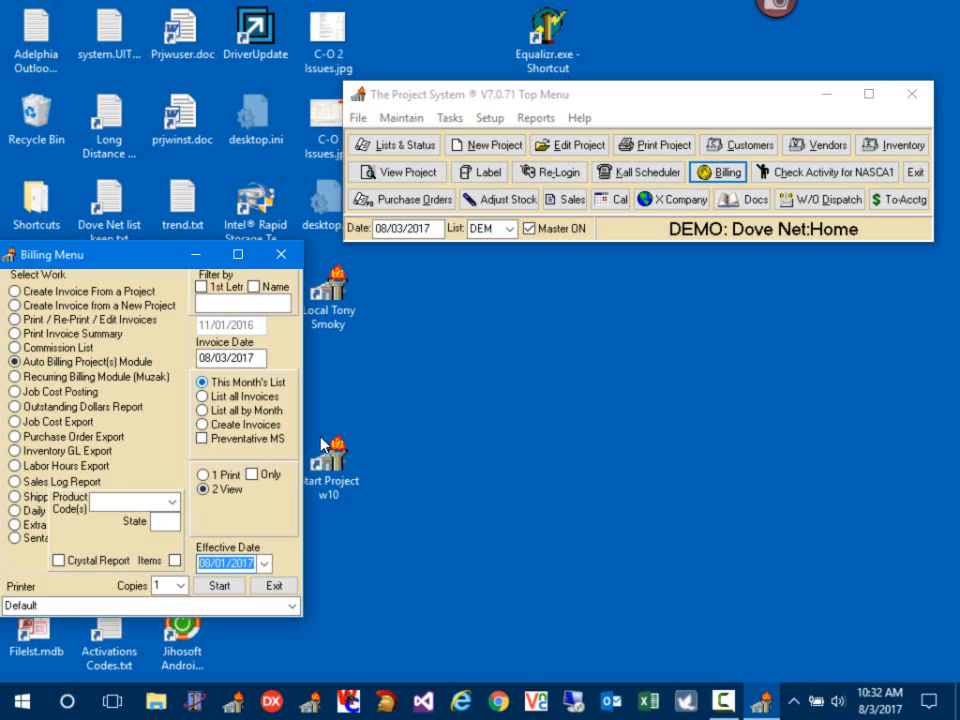
pyautogui.click(218, 587)
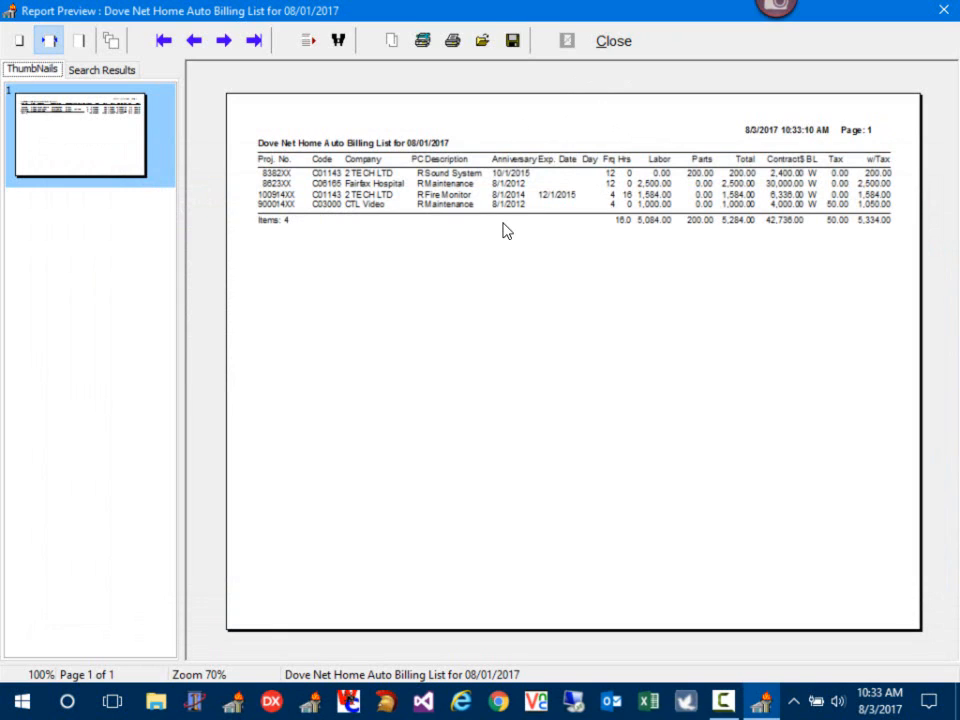
pyautogui.click(608, 44)
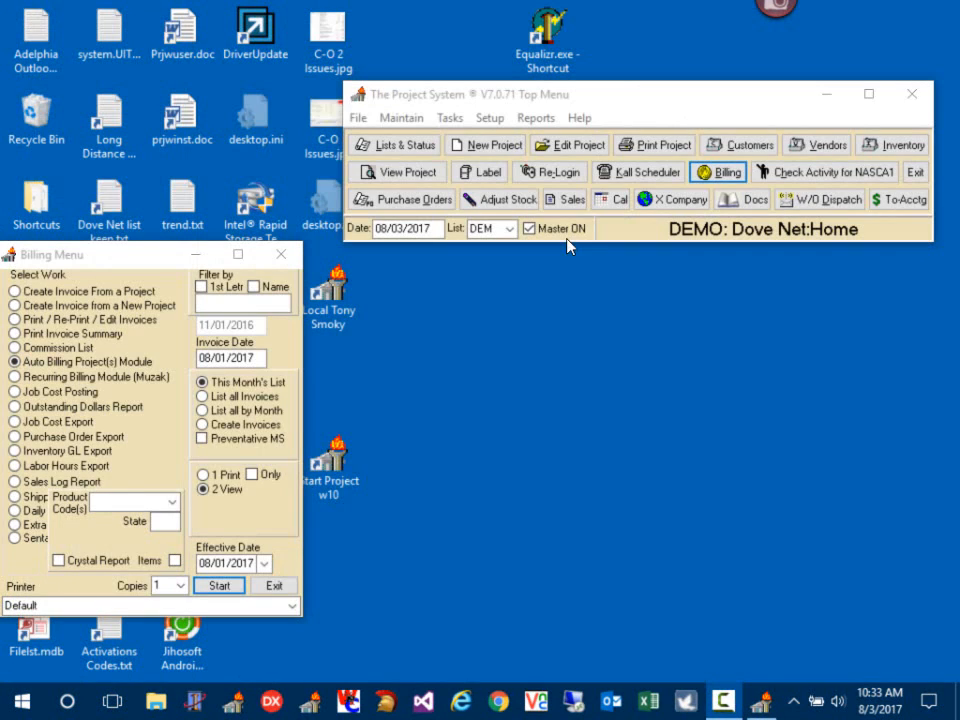
# Set the effective date to 09/01/2017 and preview that month's auto billing list, closing the report when done.
pyautogui.click(265, 566)
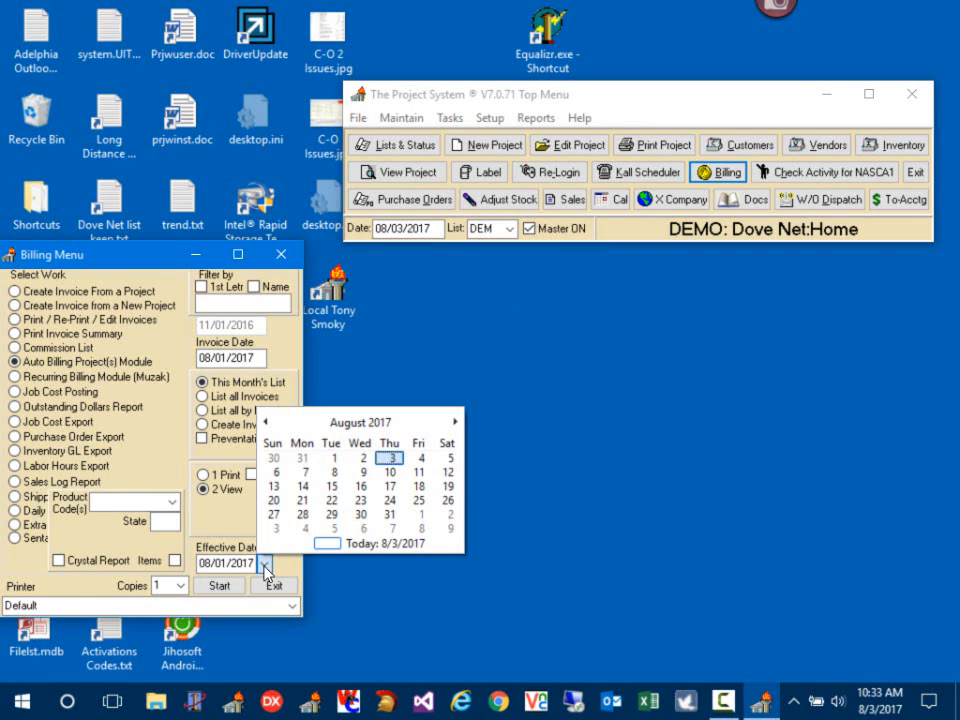
pyautogui.click(419, 528)
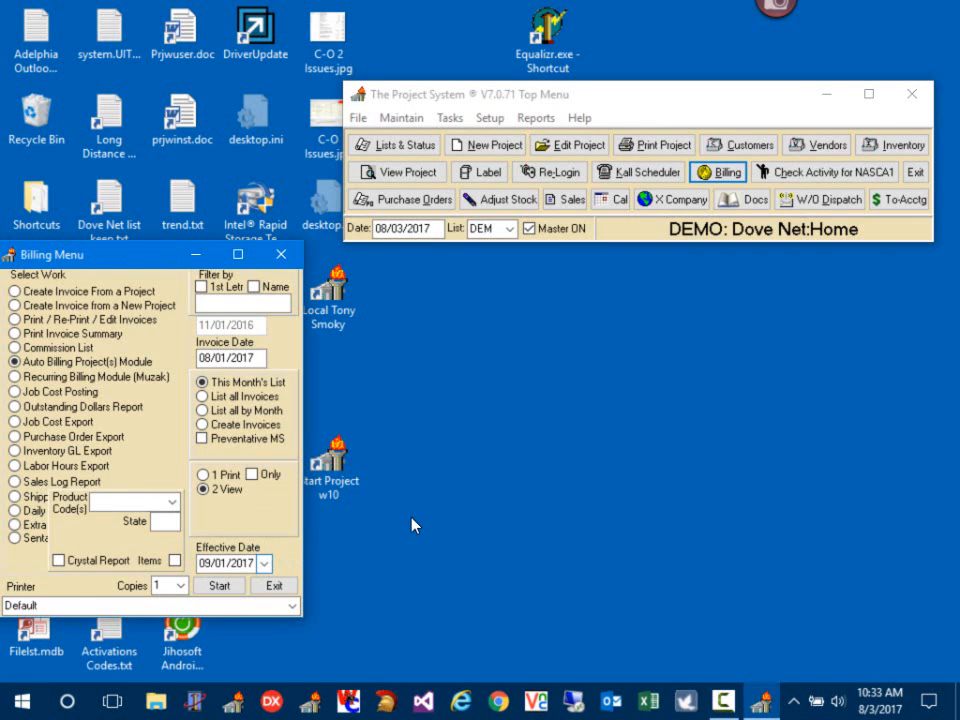
pyautogui.click(227, 588)
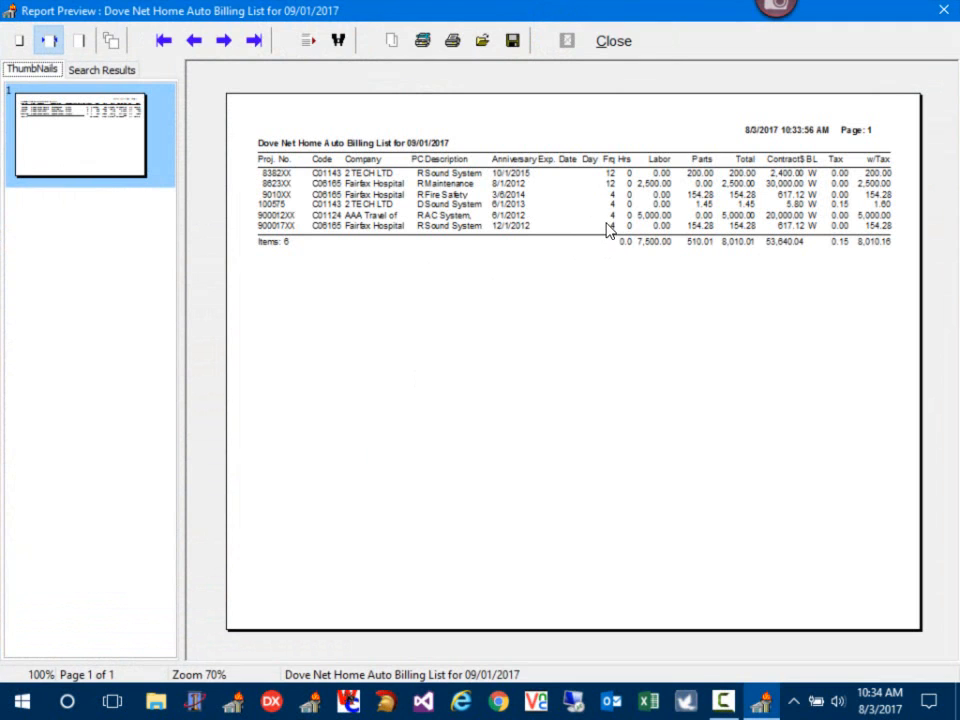
pyautogui.click(944, 12)
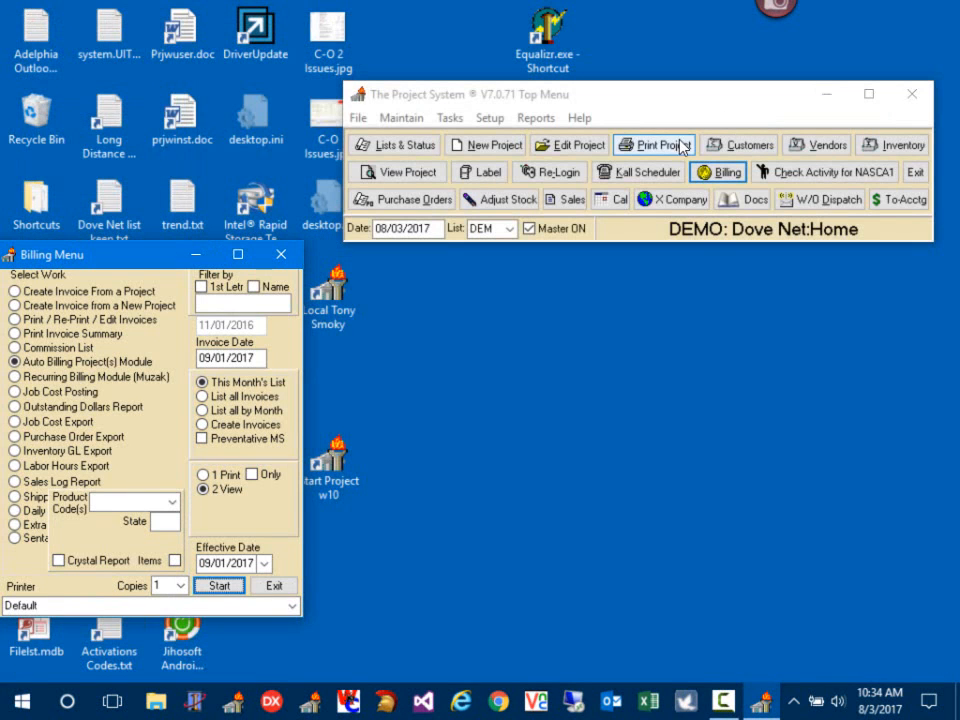
# Preview the auto billing report with the List all Invoices option, then close it.
pyautogui.click(244, 398)
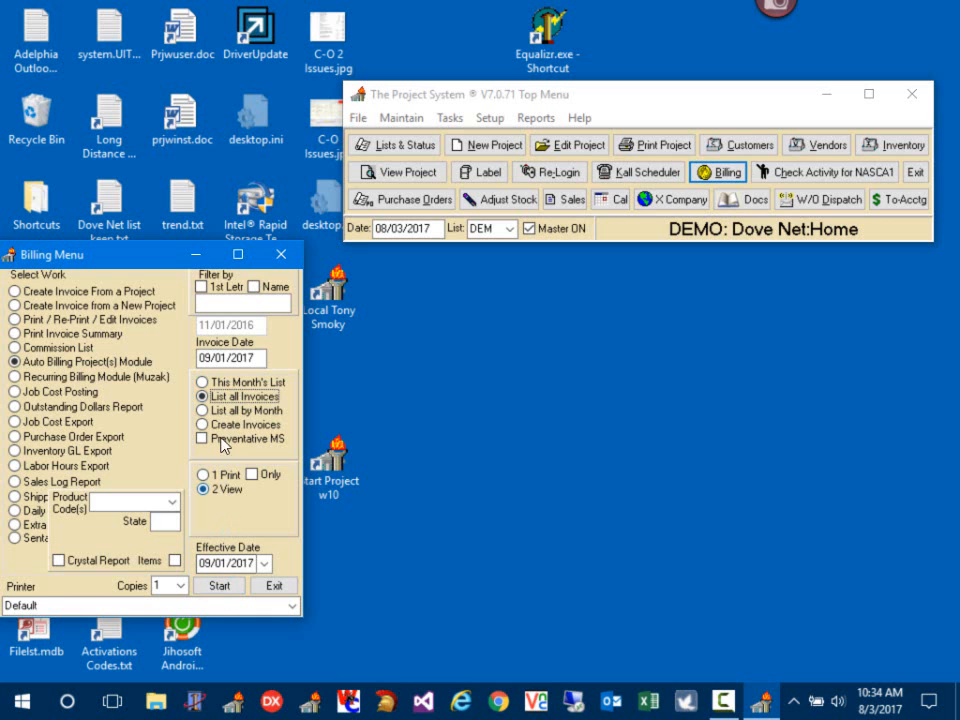
pyautogui.click(226, 587)
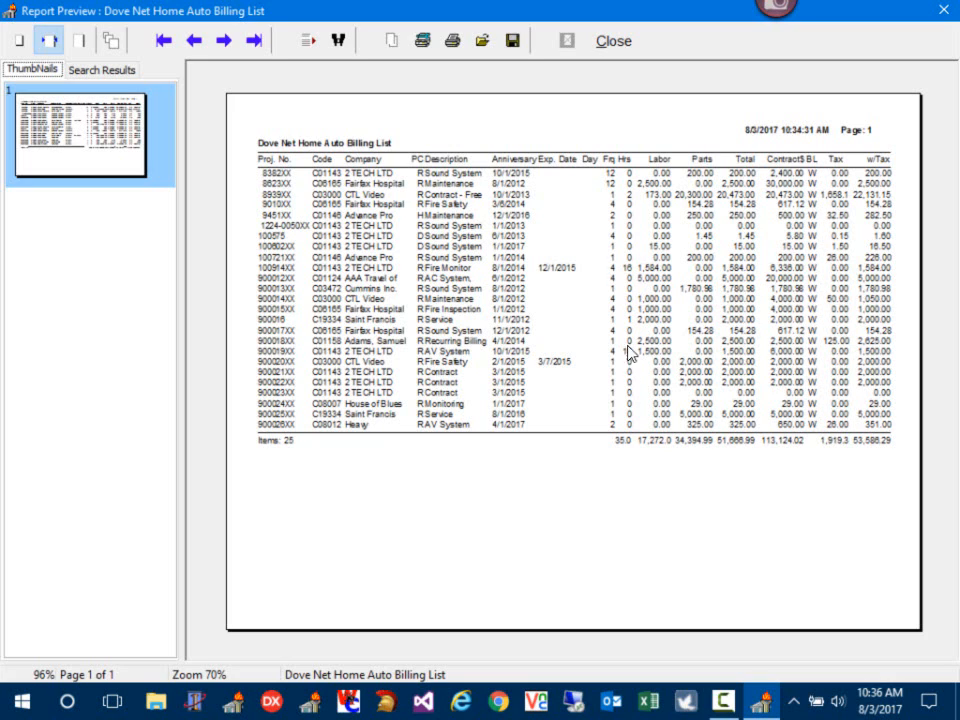
pyautogui.click(614, 42)
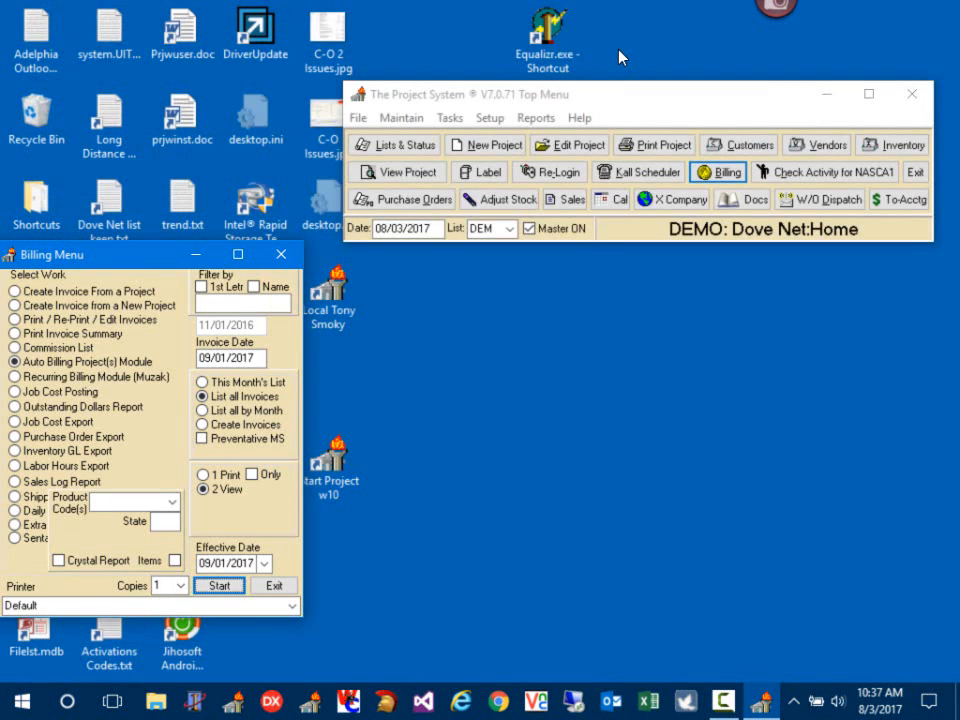
# View the recurring billing report with the List all by Month option, then close it.
pyautogui.click(221, 412)
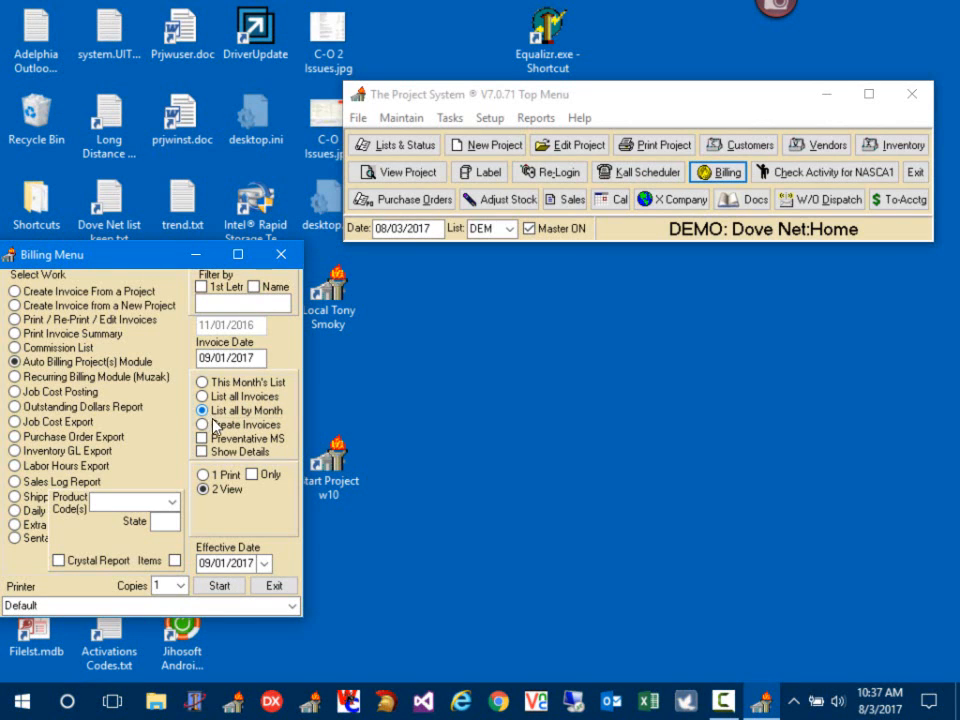
pyautogui.click(220, 586)
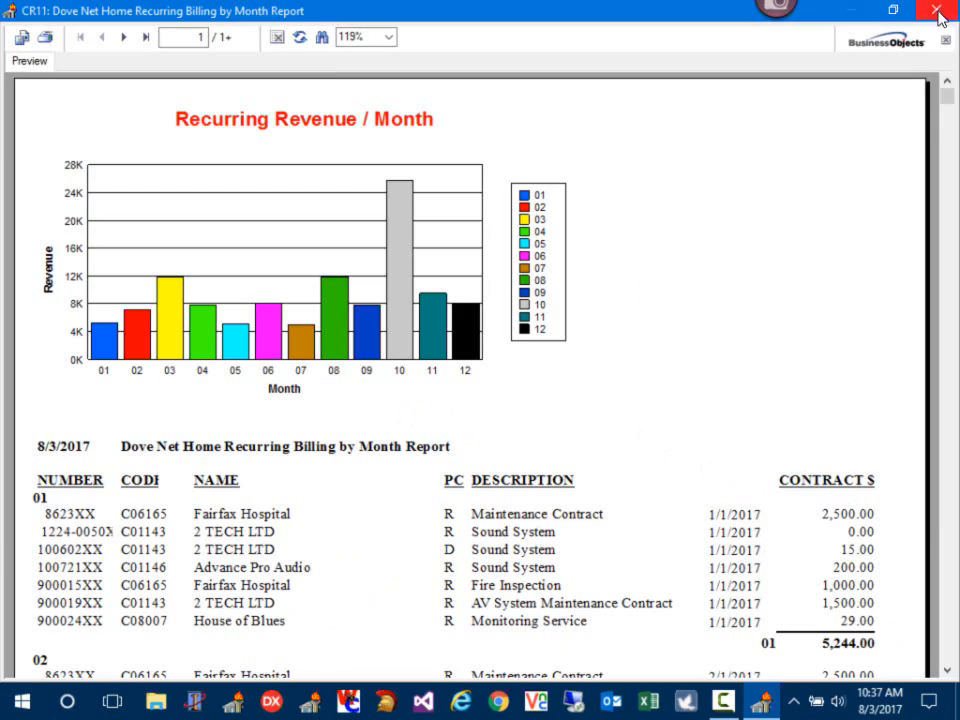
pyautogui.moveTo(948, 99); pyautogui.dragTo(940, 74)
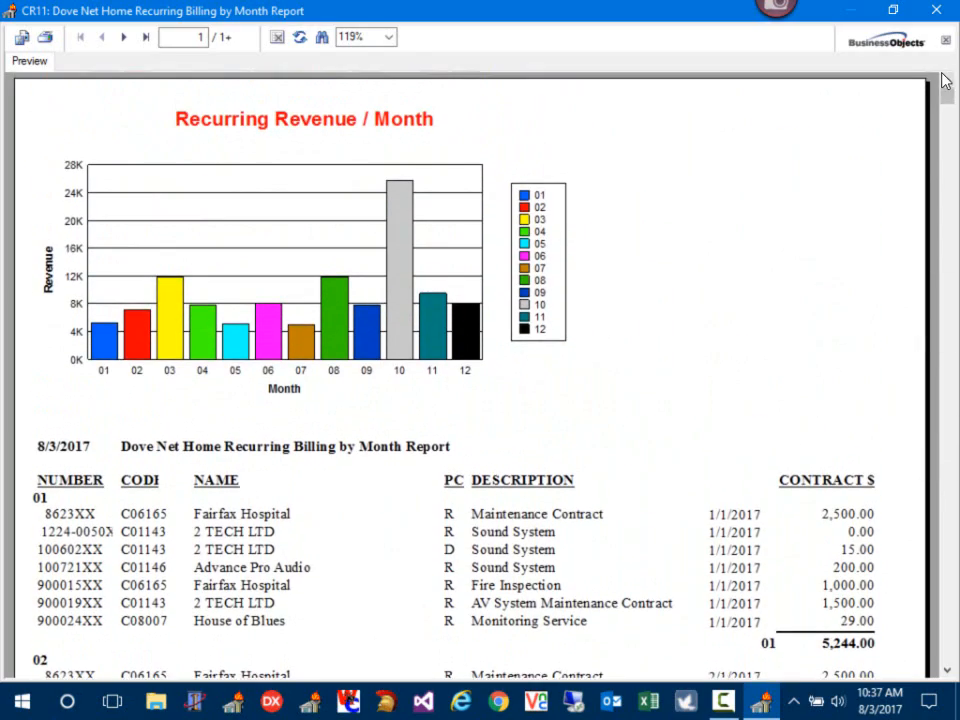
pyautogui.click(945, 9)
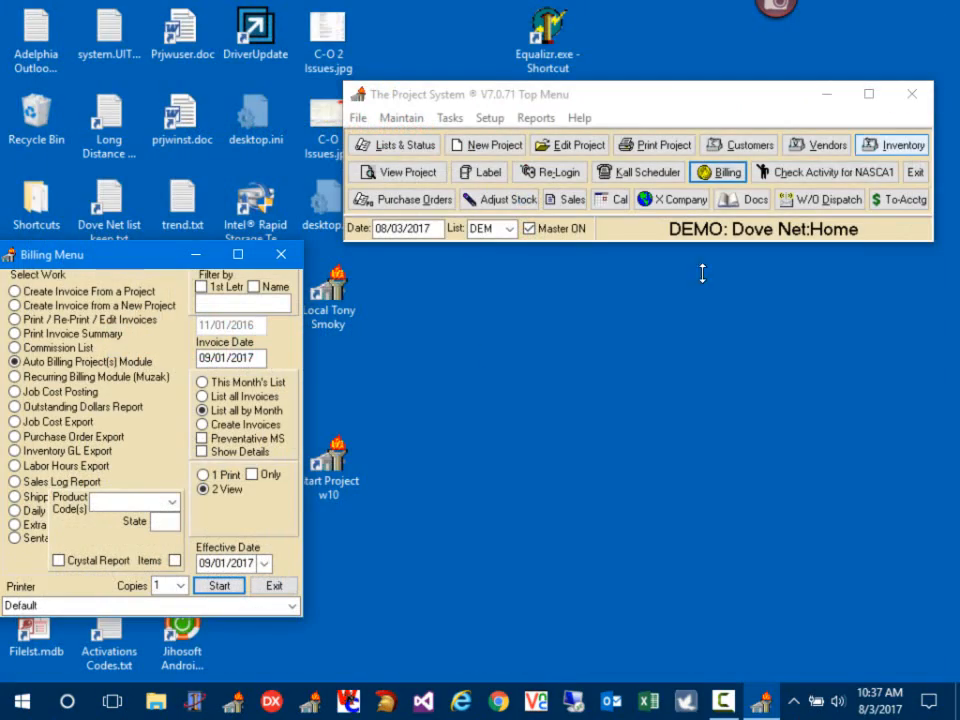
# Select This Month's List, set the effective date to 08/01/2017, and preview the auto billing report before closing it.
pyautogui.click(203, 384)
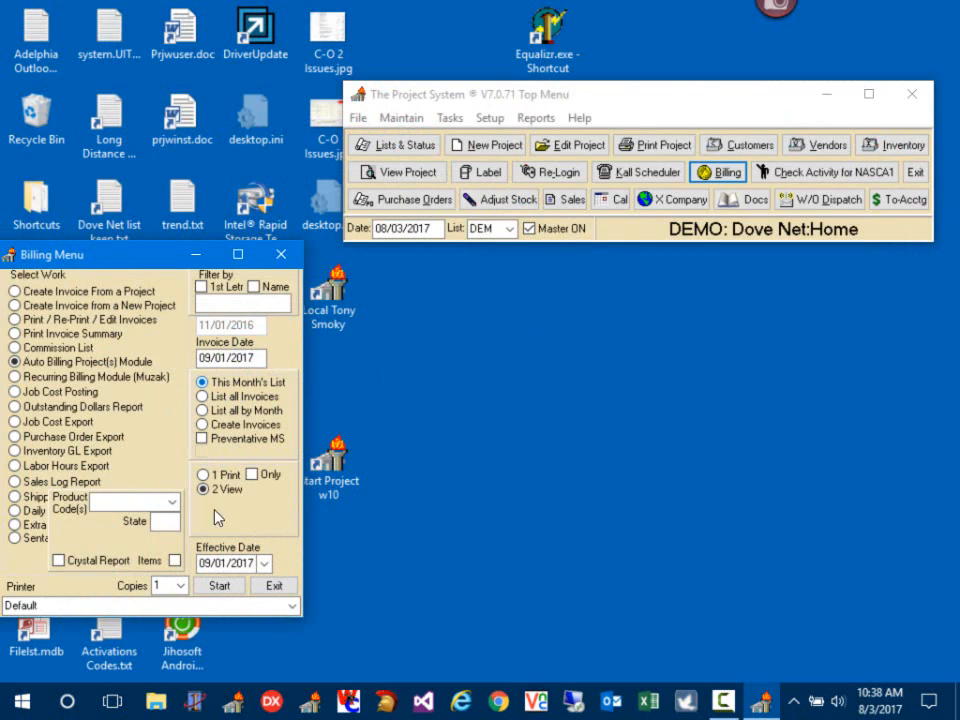
pyautogui.click(264, 564)
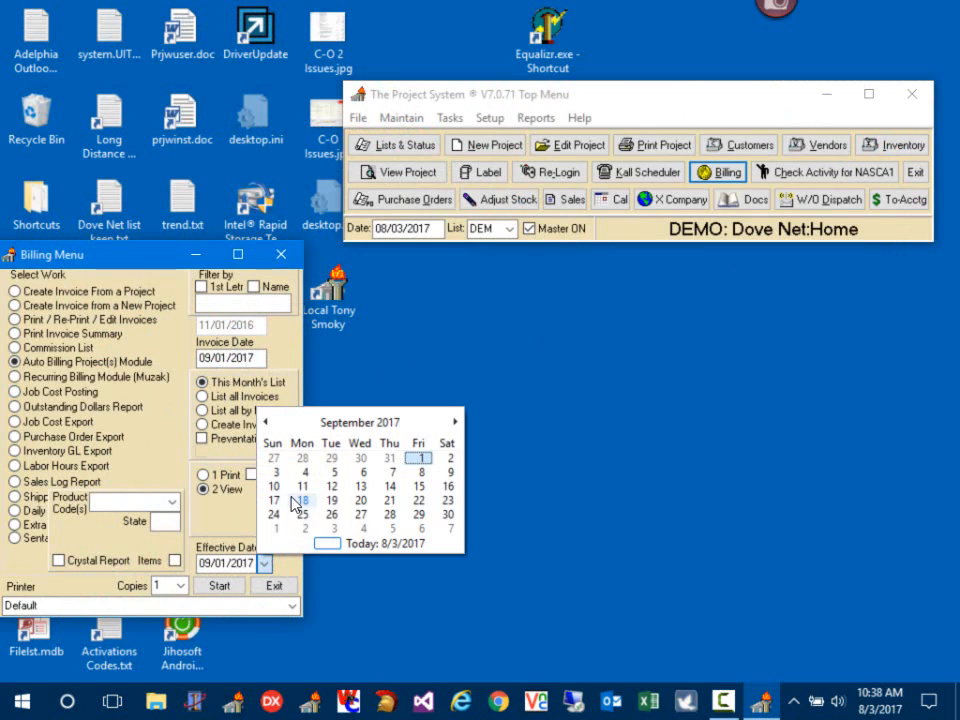
pyautogui.click(266, 423)
pyautogui.click(332, 458)
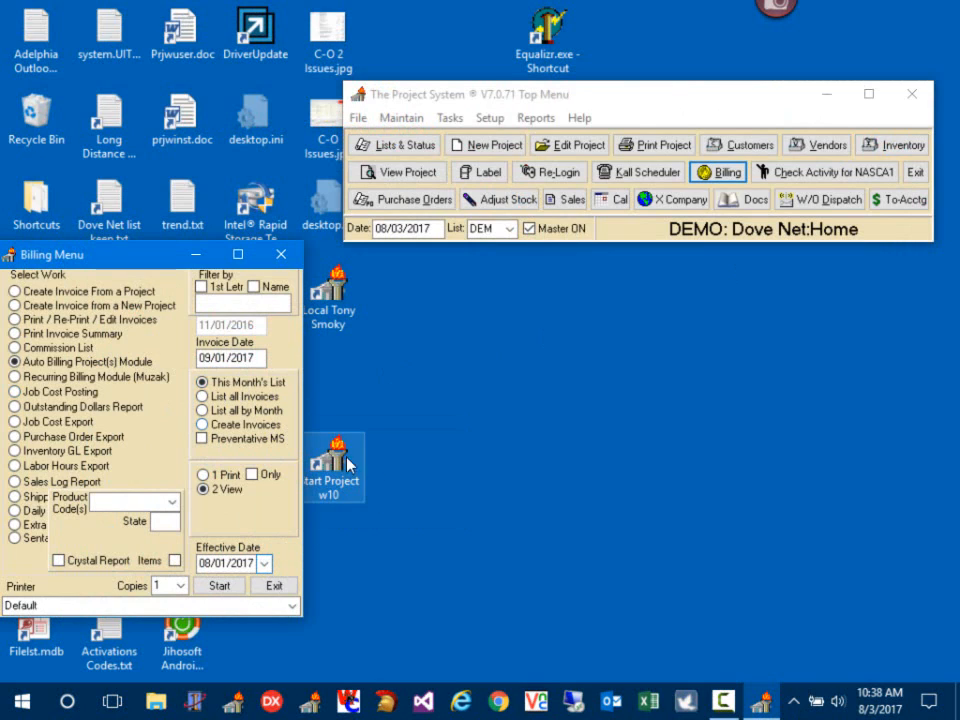
pyautogui.click(230, 587)
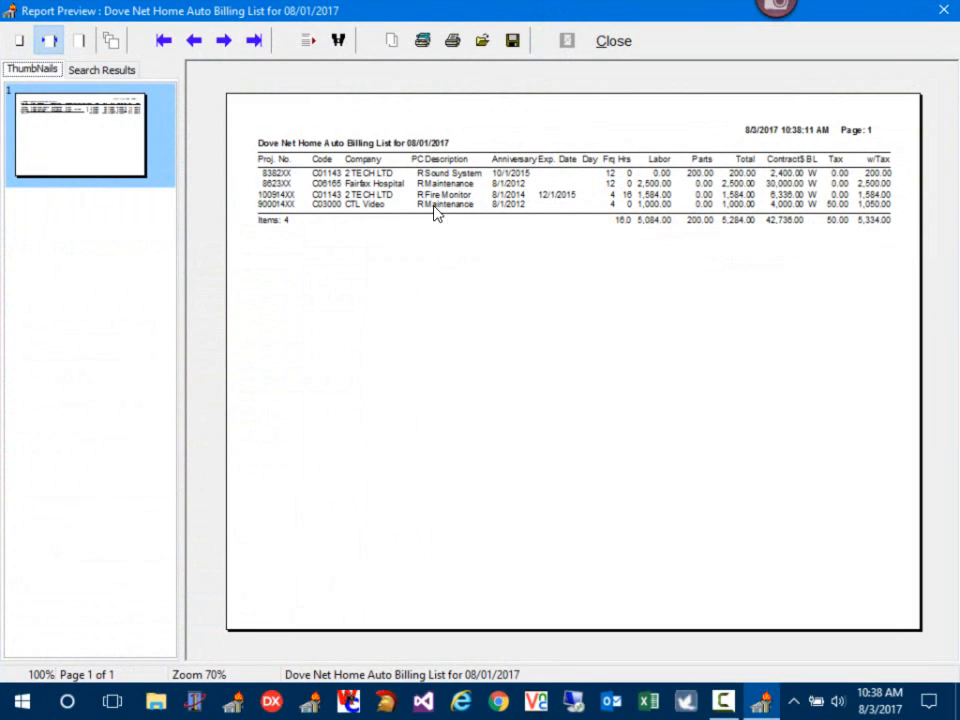
pyautogui.click(600, 47)
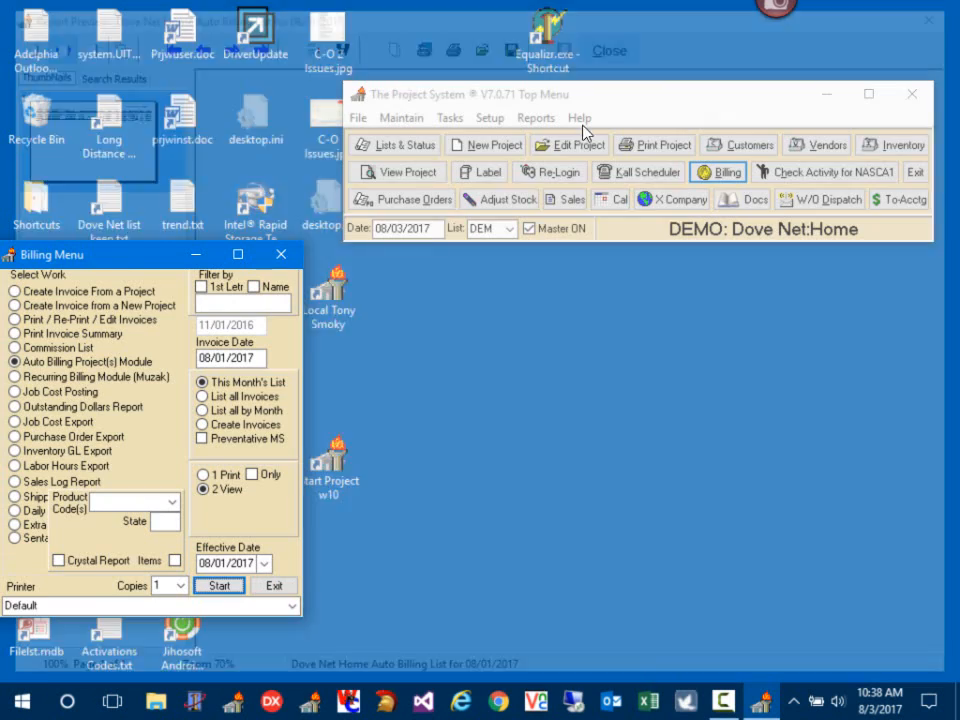
# Select the Create Invoices option, then open Print / Re-Print / Edit Invoices and go to the end of the invoice list.
pyautogui.click(203, 424)
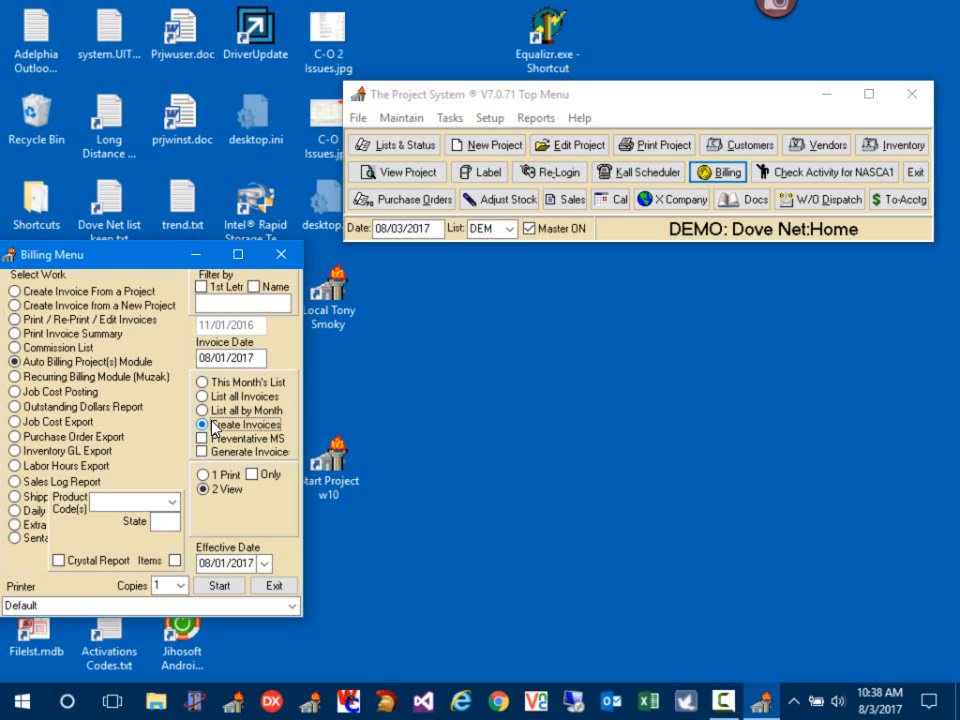
pyautogui.click(48, 324)
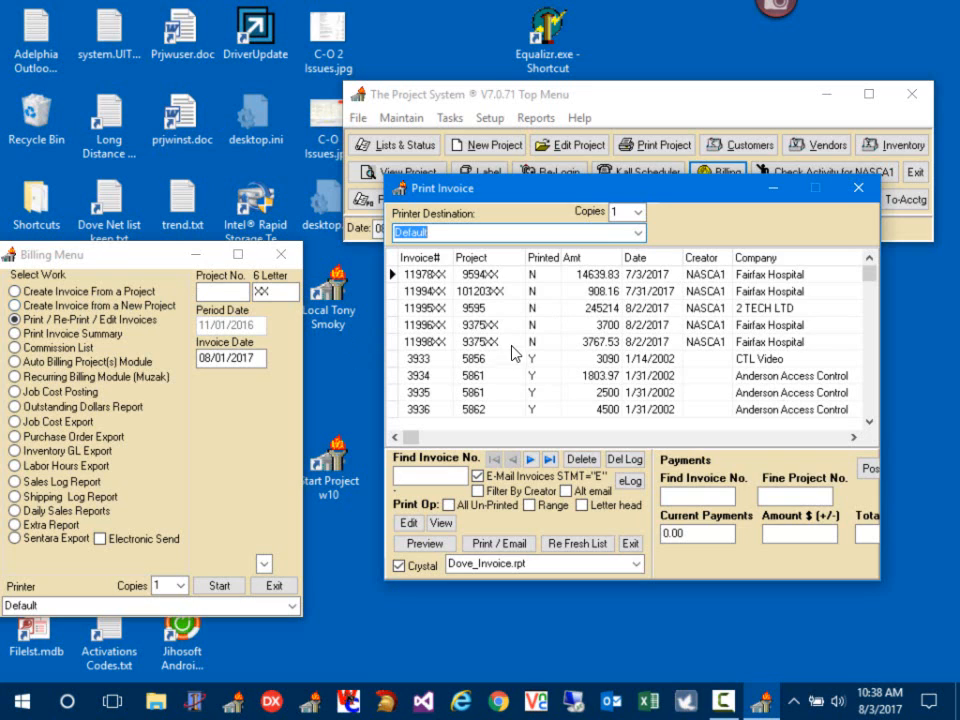
pyautogui.click(540, 274)
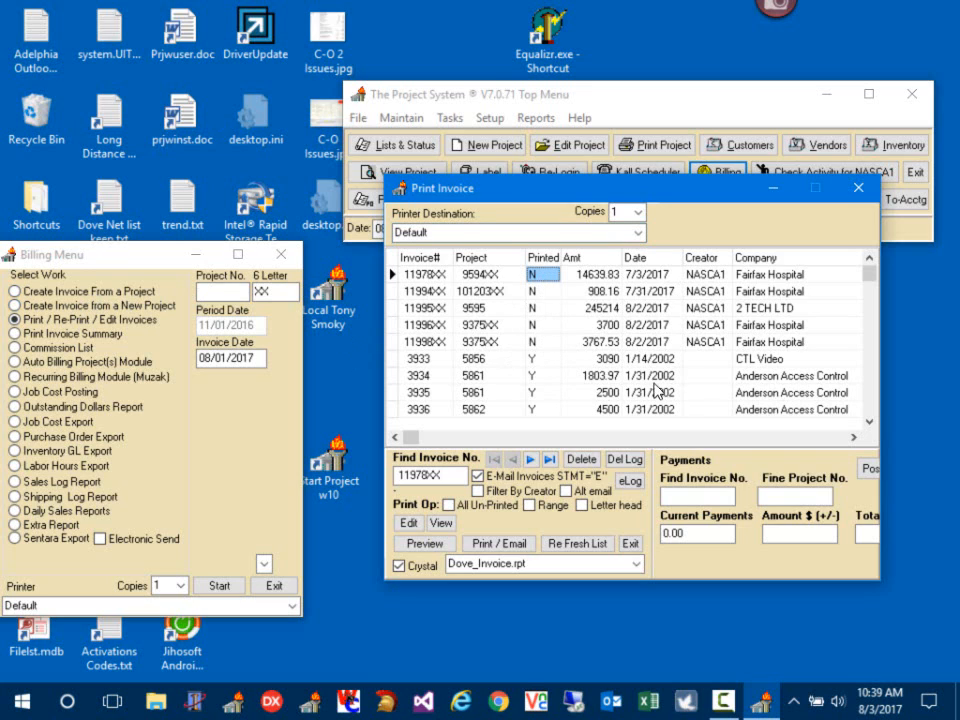
pyautogui.moveTo(870, 278); pyautogui.dragTo(851, 450)
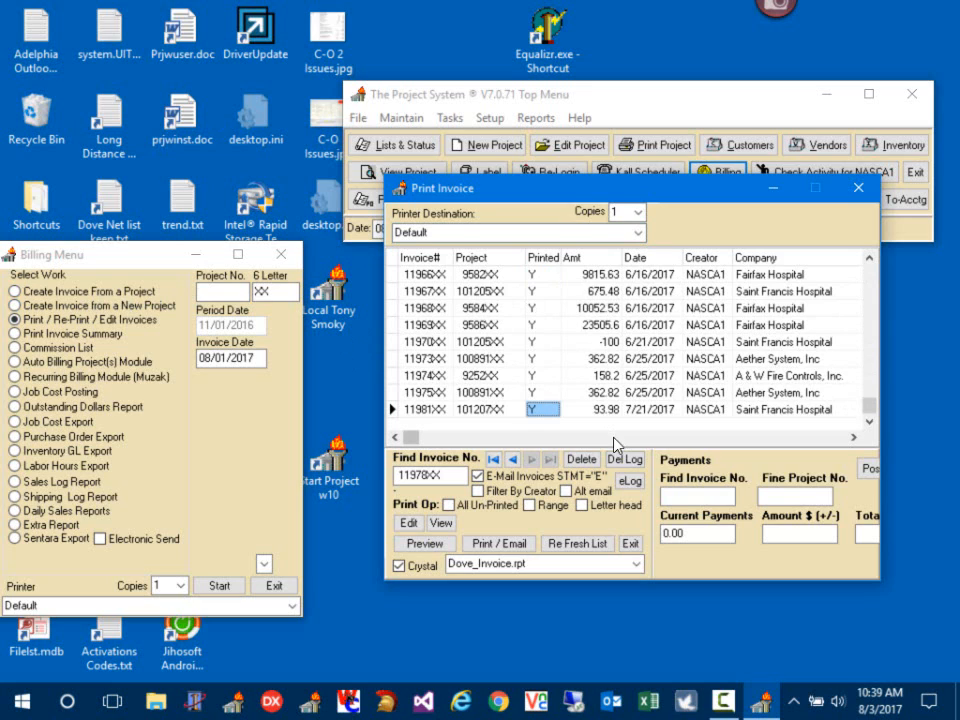
# Enable the All Un-Printed print option and check the first and last records in the invoice list.
pyautogui.click(490, 506)
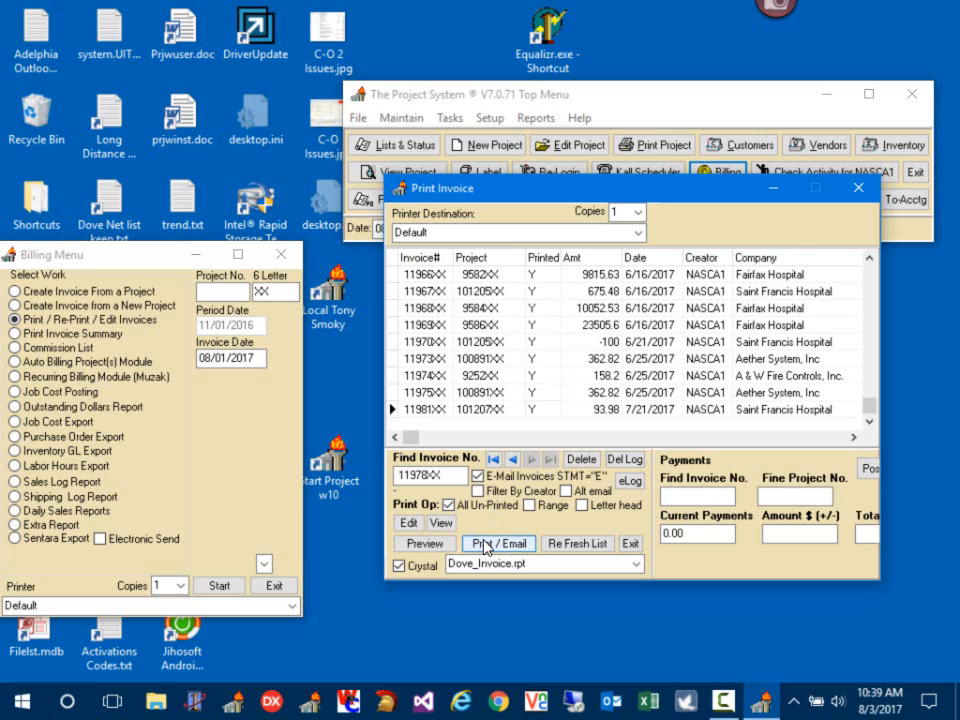
pyautogui.click(494, 460)
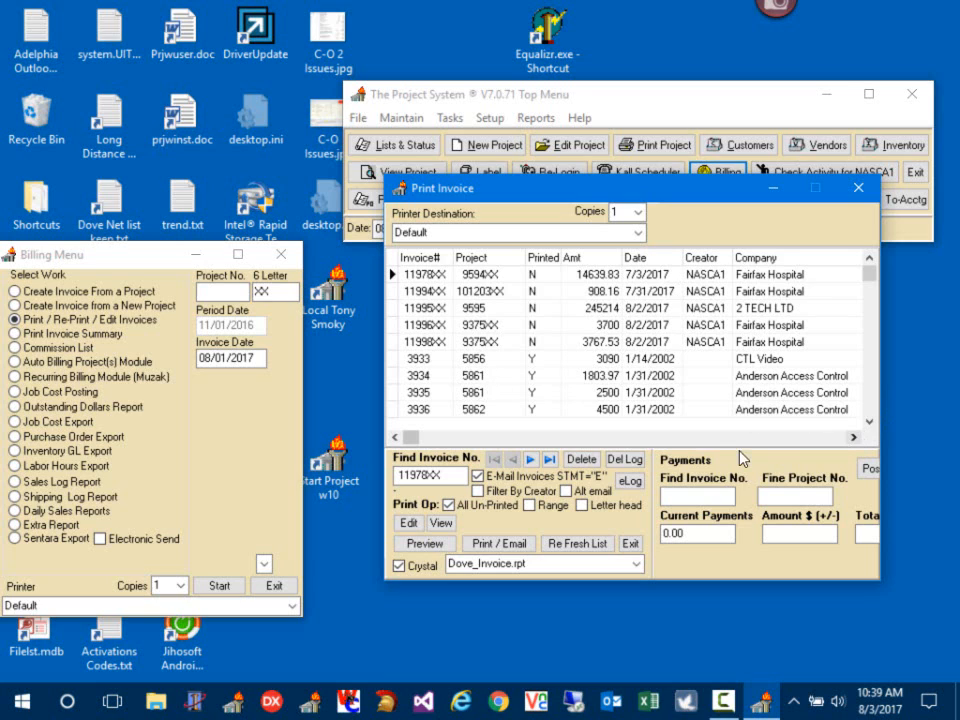
pyautogui.click(549, 459)
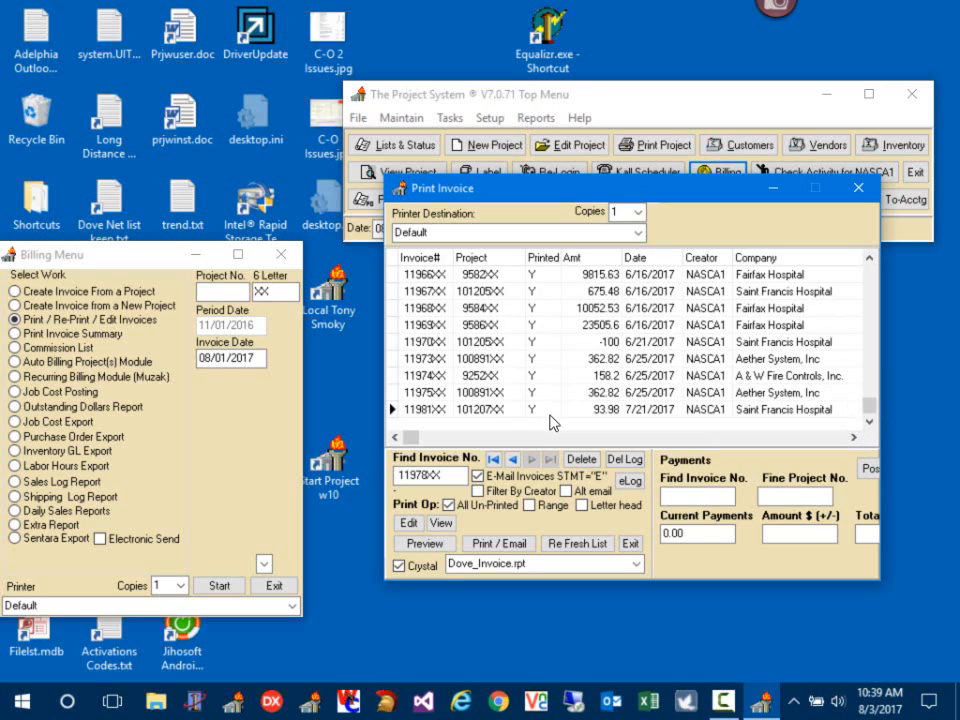
# Try to delete the last listed Aether System, Inc invoice, dated 6/25/2017.
pyautogui.click(488, 409)
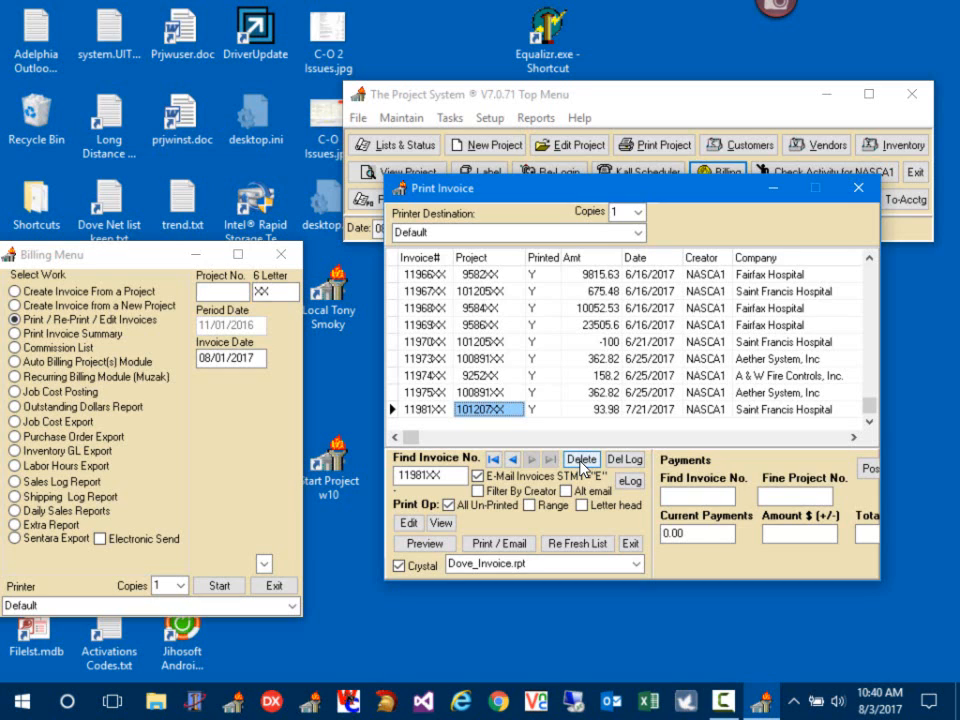
pyautogui.click(494, 460)
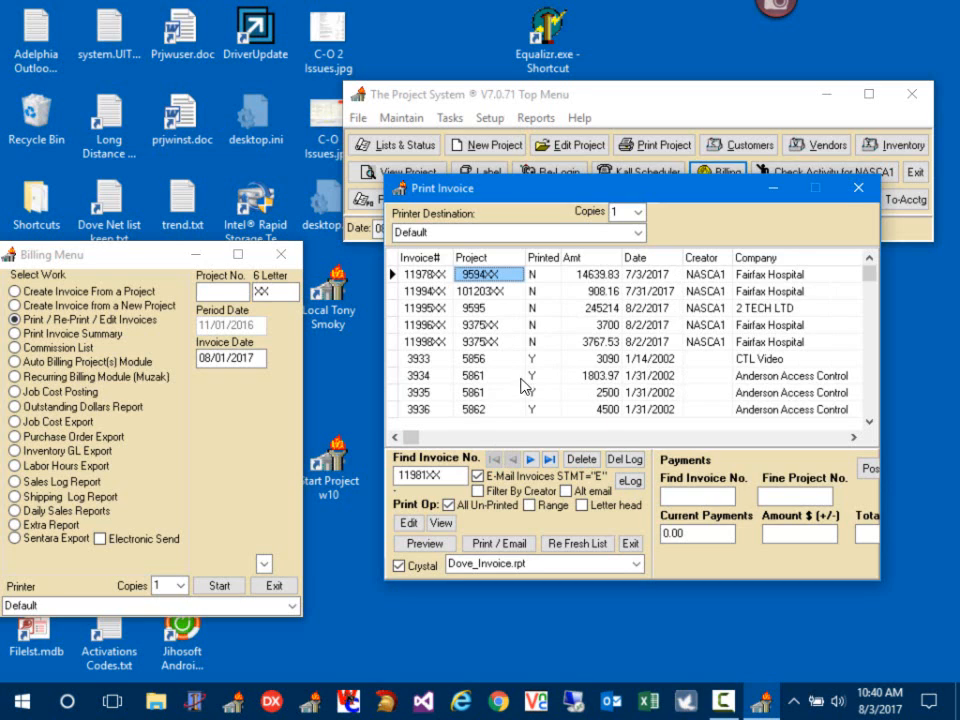
pyautogui.click(552, 461)
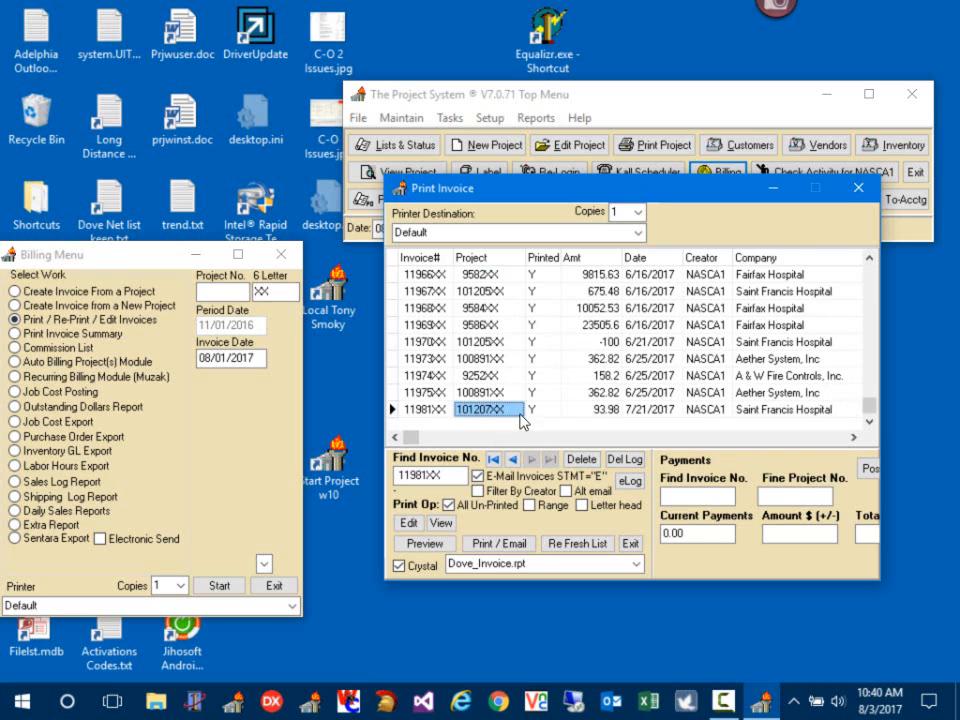
pyautogui.click(493, 396)
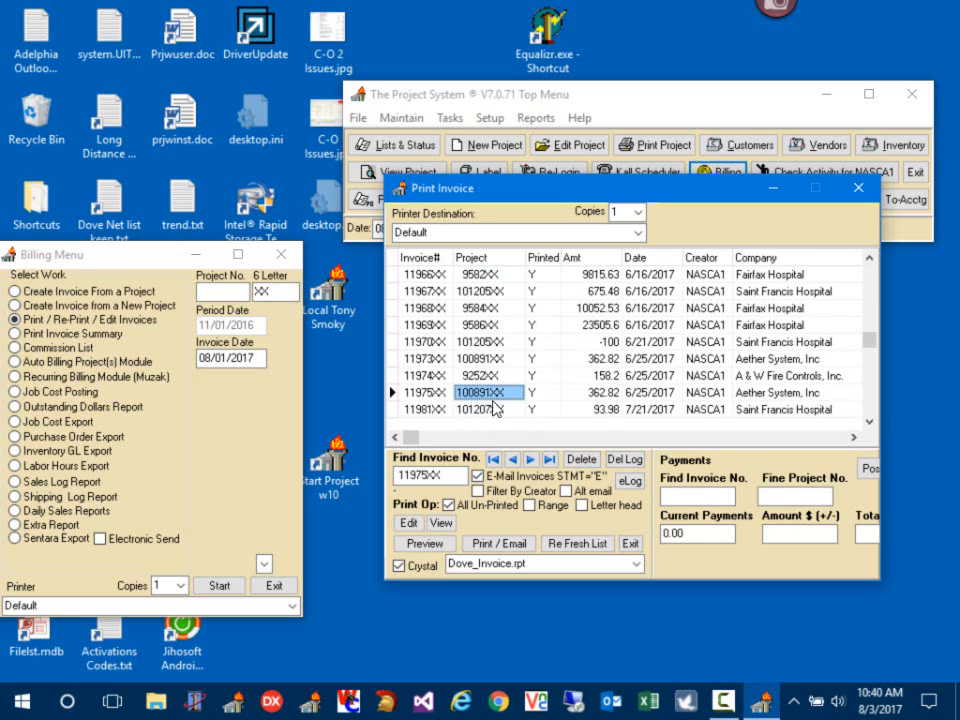
pyautogui.click(583, 461)
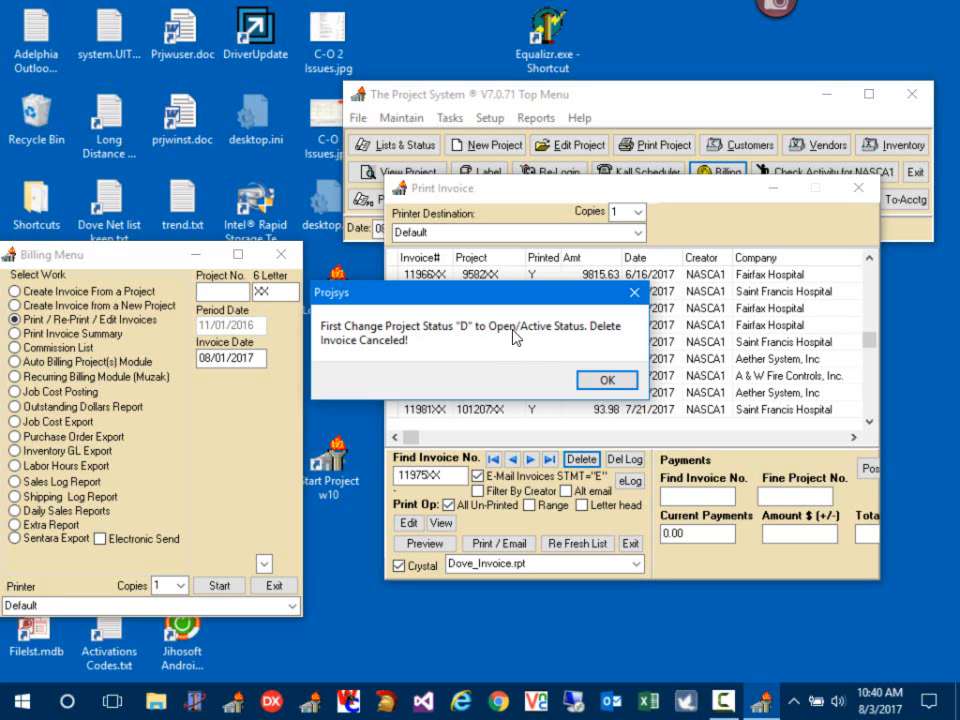
# Try to delete the A & W Fire Controls, Inc. invoice dated 6/25/2017.
pyautogui.moveTo(513, 298); pyautogui.dragTo(481, 450)
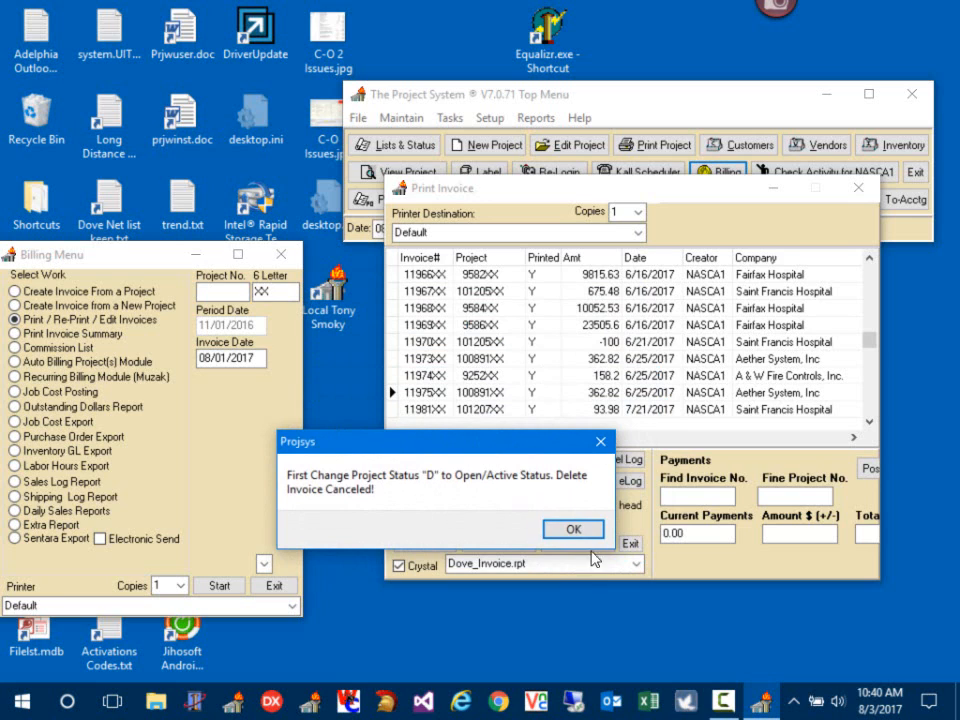
pyautogui.click(570, 530)
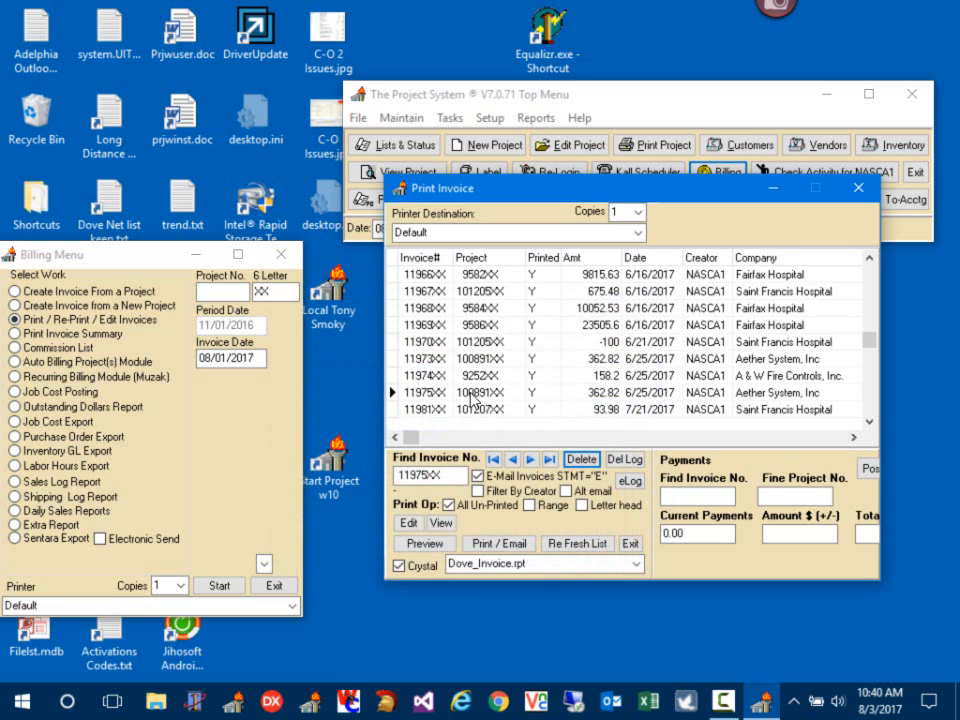
pyautogui.click(470, 376)
pyautogui.click(581, 459)
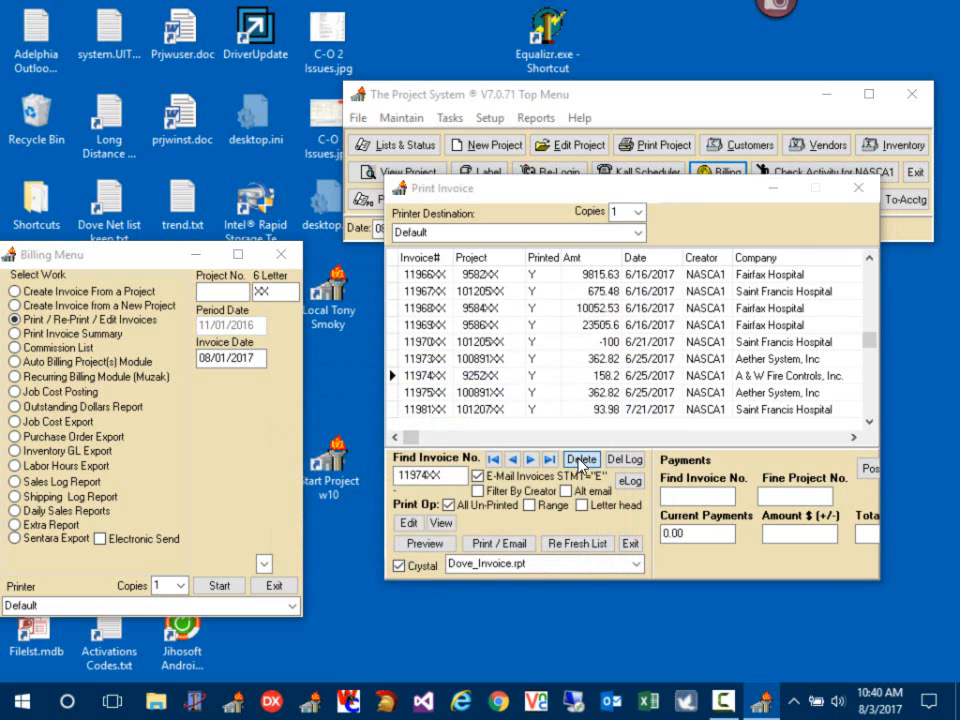
pyautogui.click(586, 380)
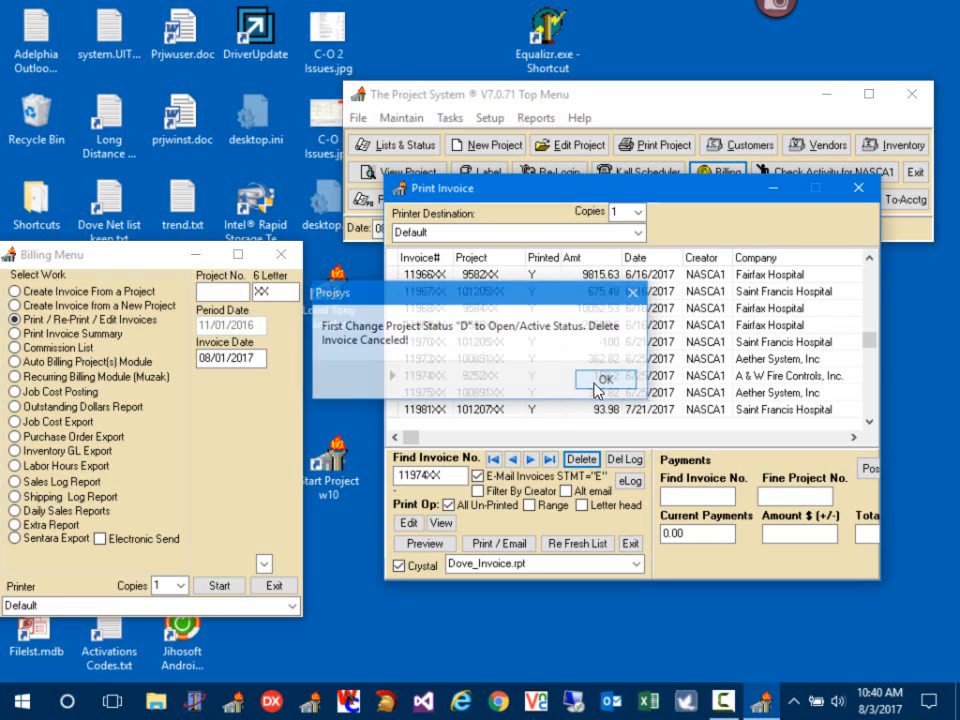
# Delete the Fairfax Hospital invoice for 23505.6 dated 6/16/2017 and acknowledge the accounting system reminder.
pyautogui.click(582, 459)
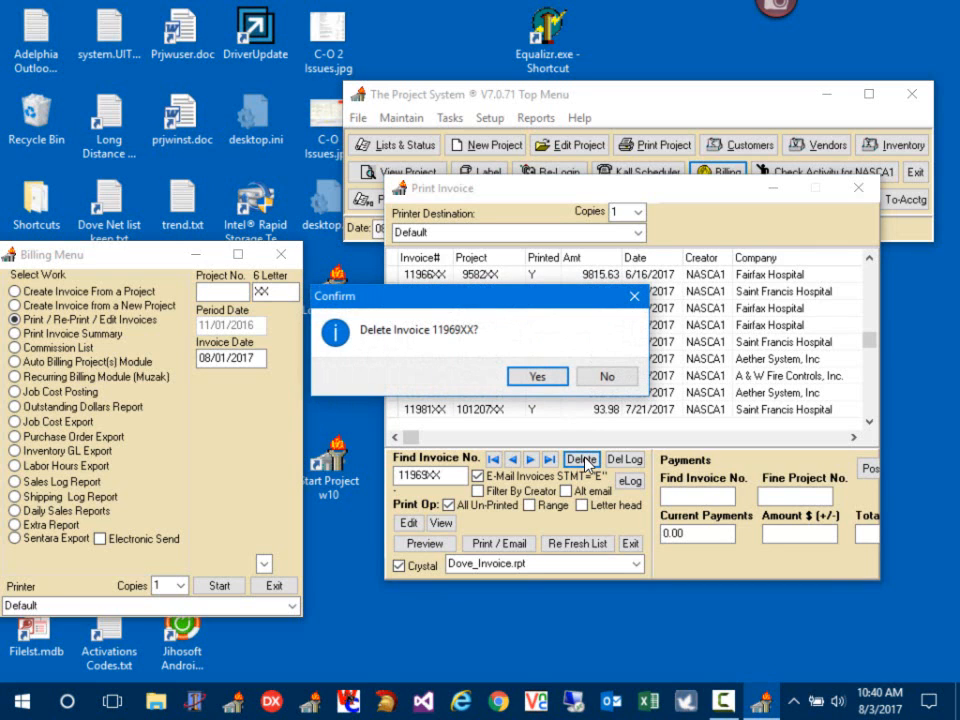
pyautogui.moveTo(440, 318); pyautogui.dragTo(358, 393)
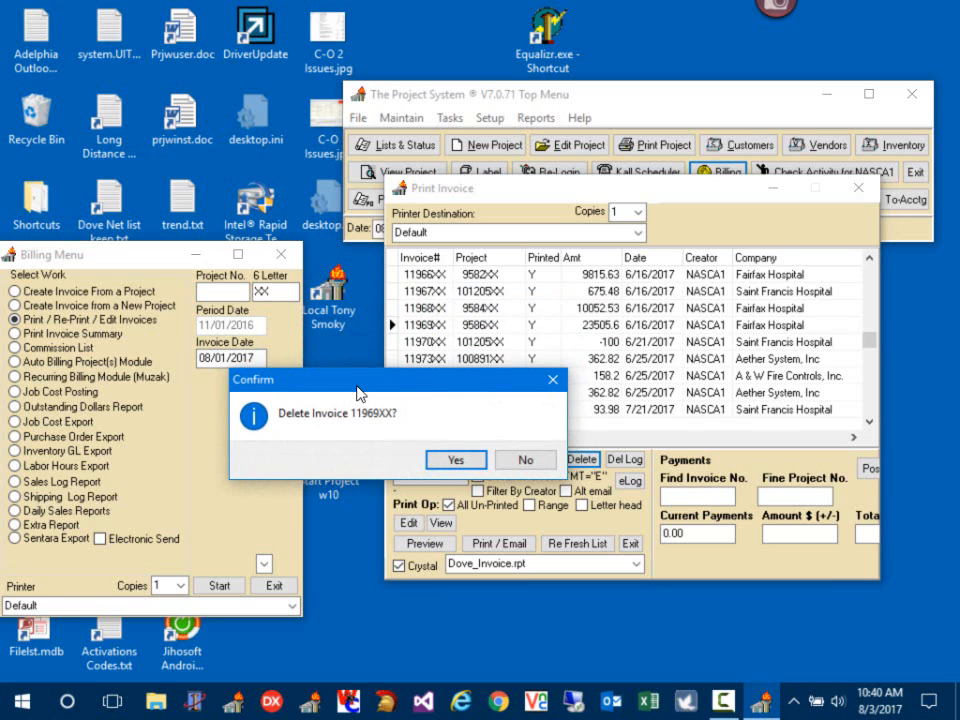
pyautogui.click(440, 459)
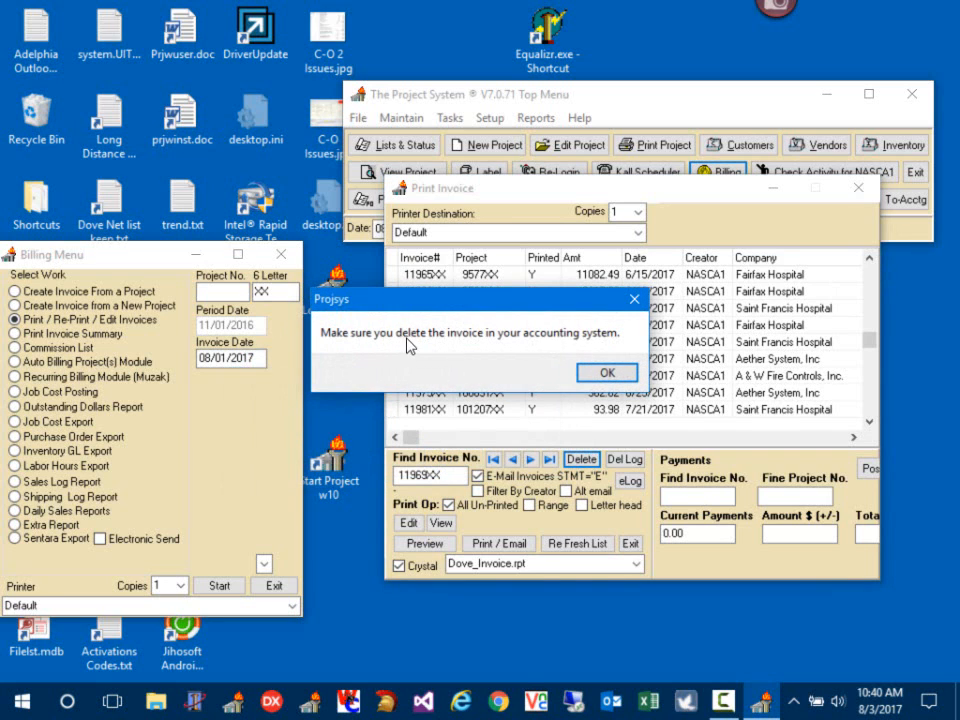
pyautogui.click(609, 370)
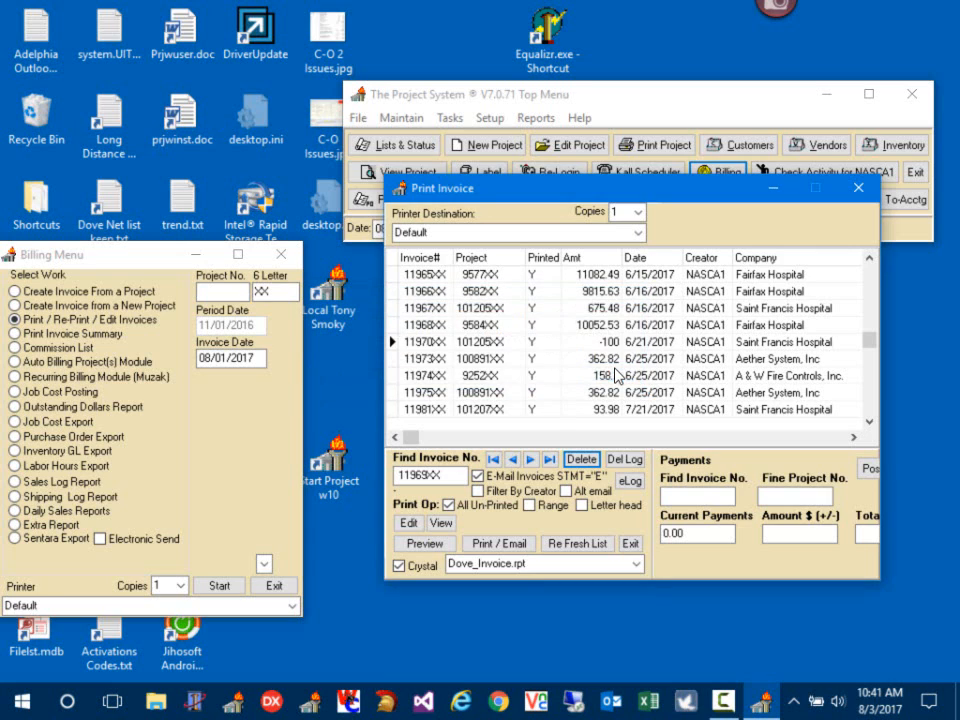
# Go to the last record in the invoice list and close the Print Invoice window.
pyautogui.click(487, 326)
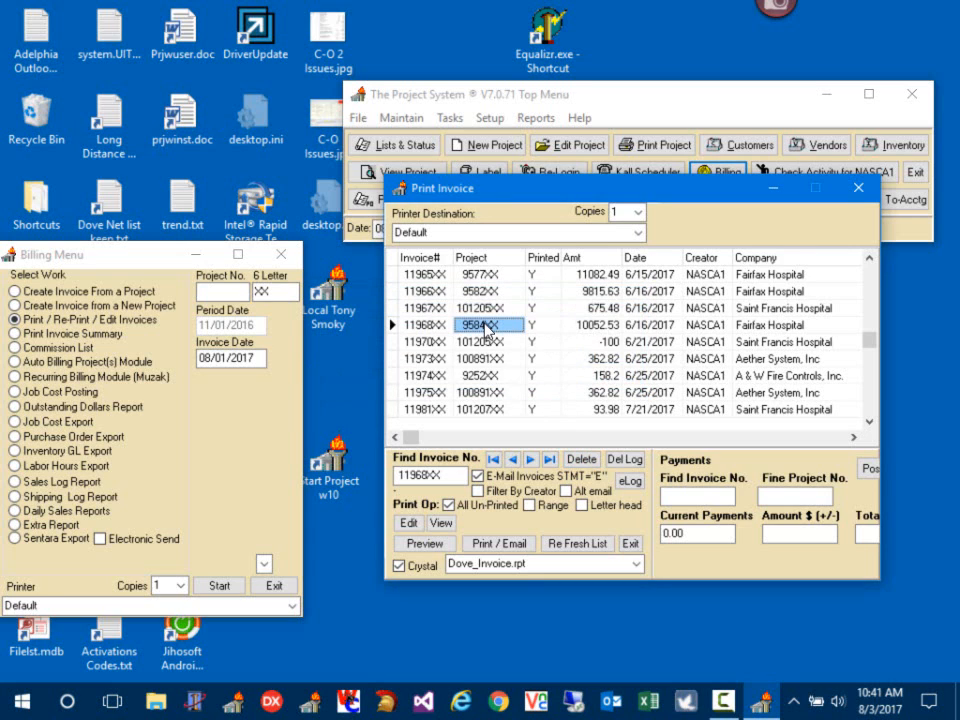
pyautogui.click(550, 460)
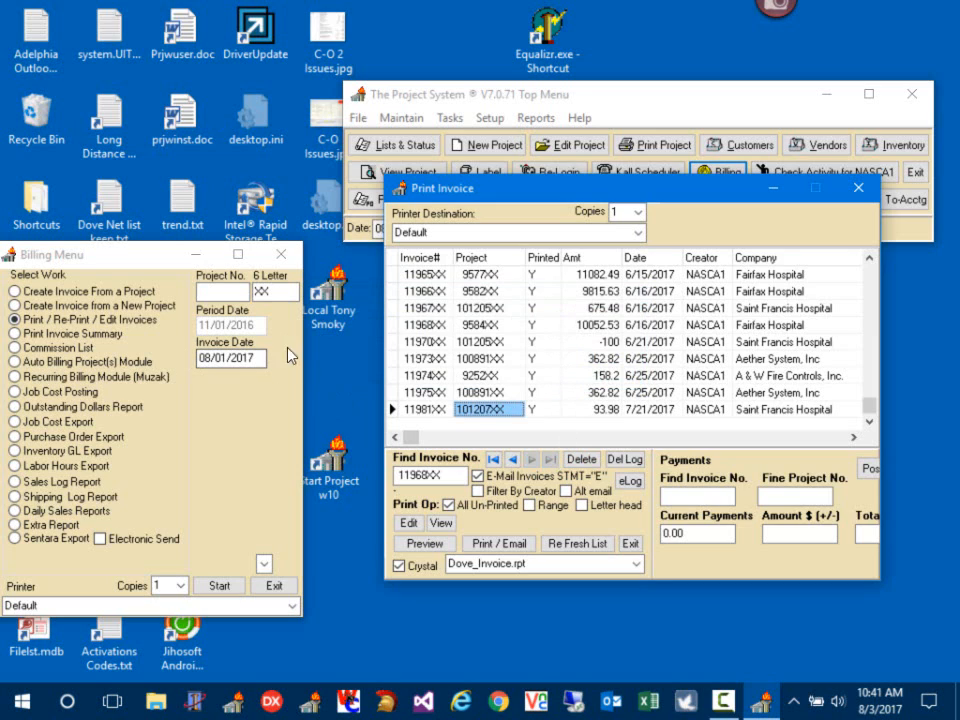
pyautogui.click(857, 199)
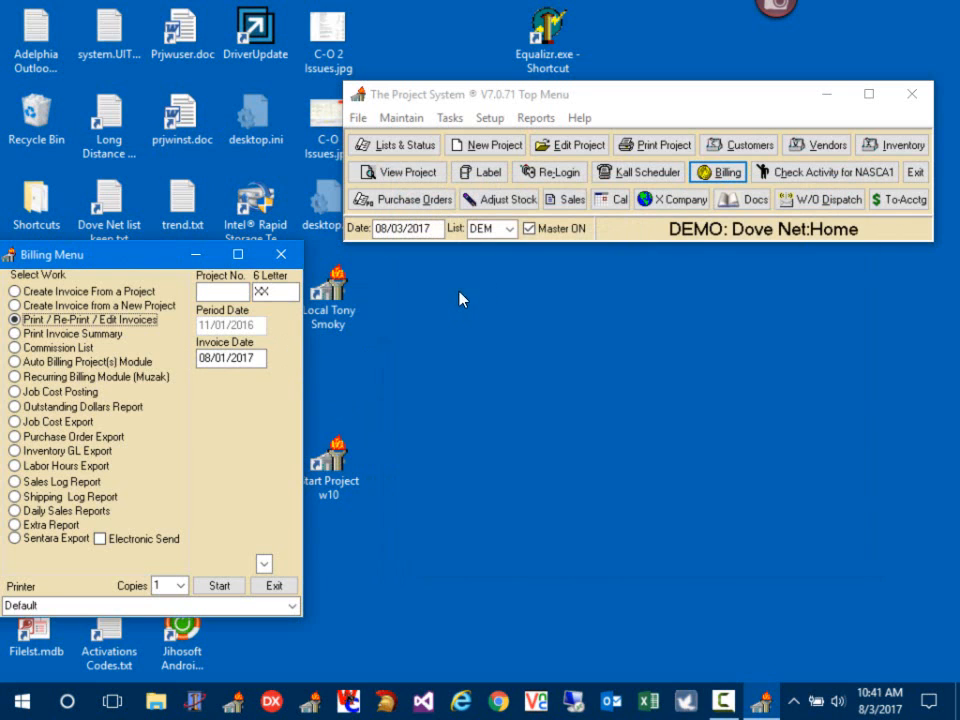
# Review the Auto Billing Project(s) Module options, reopen the Billing Menu to check its default settings, and close it.
pyautogui.click(105, 363)
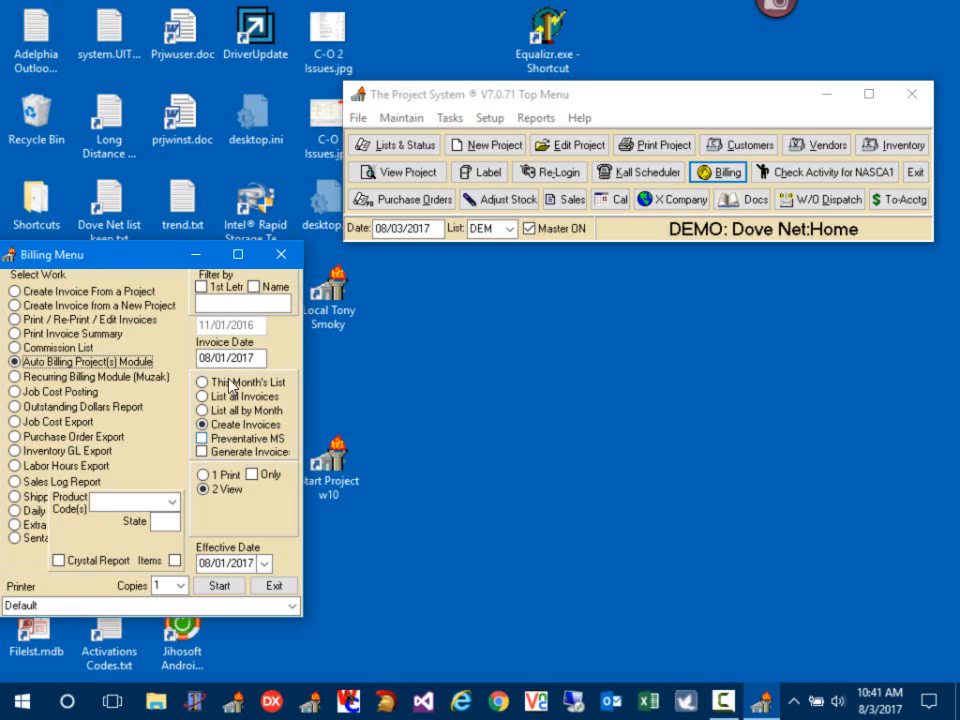
pyautogui.click(281, 254)
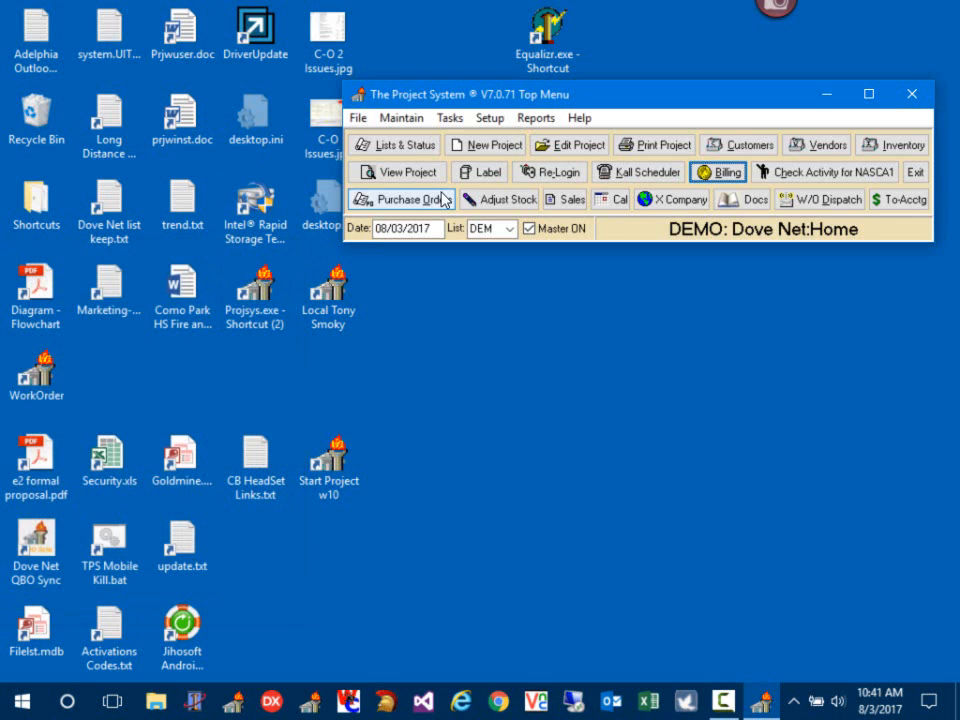
pyautogui.click(718, 172)
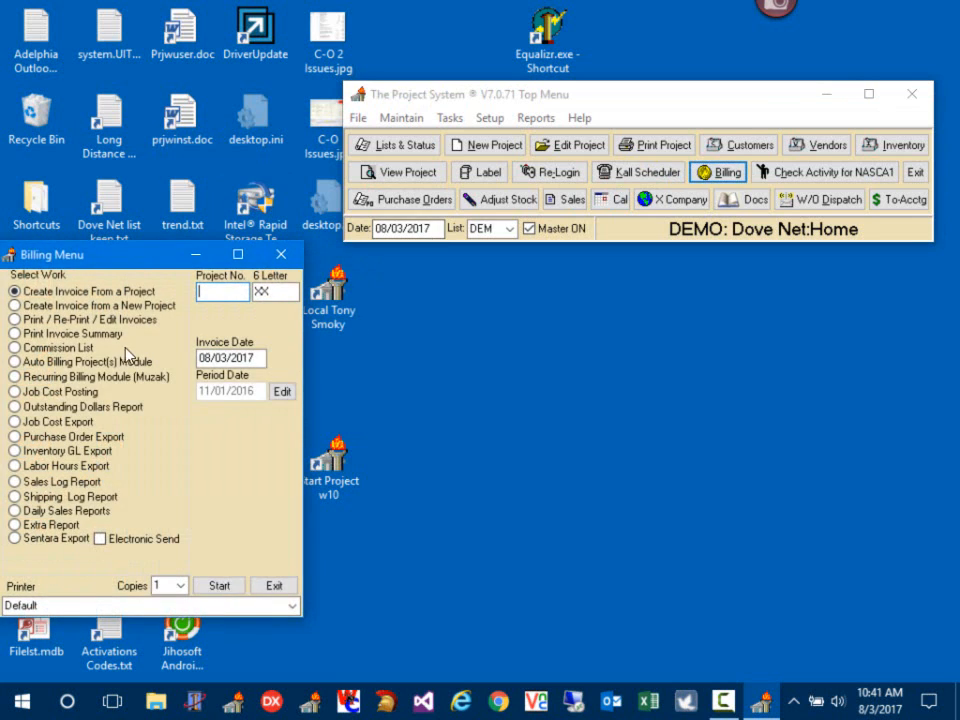
pyautogui.click(87, 364)
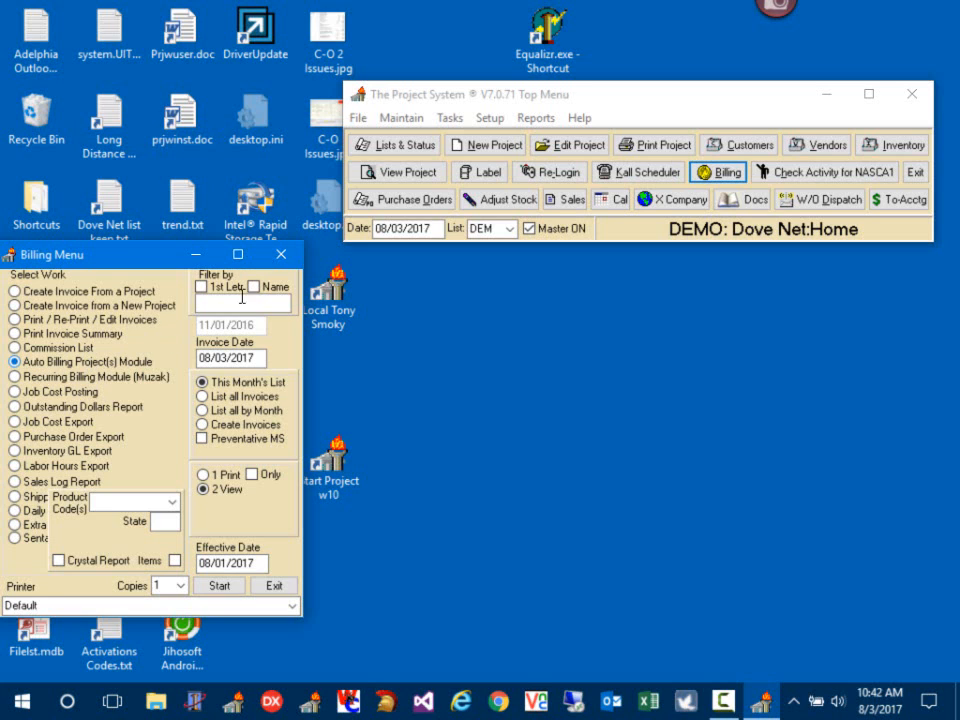
pyautogui.click(281, 254)
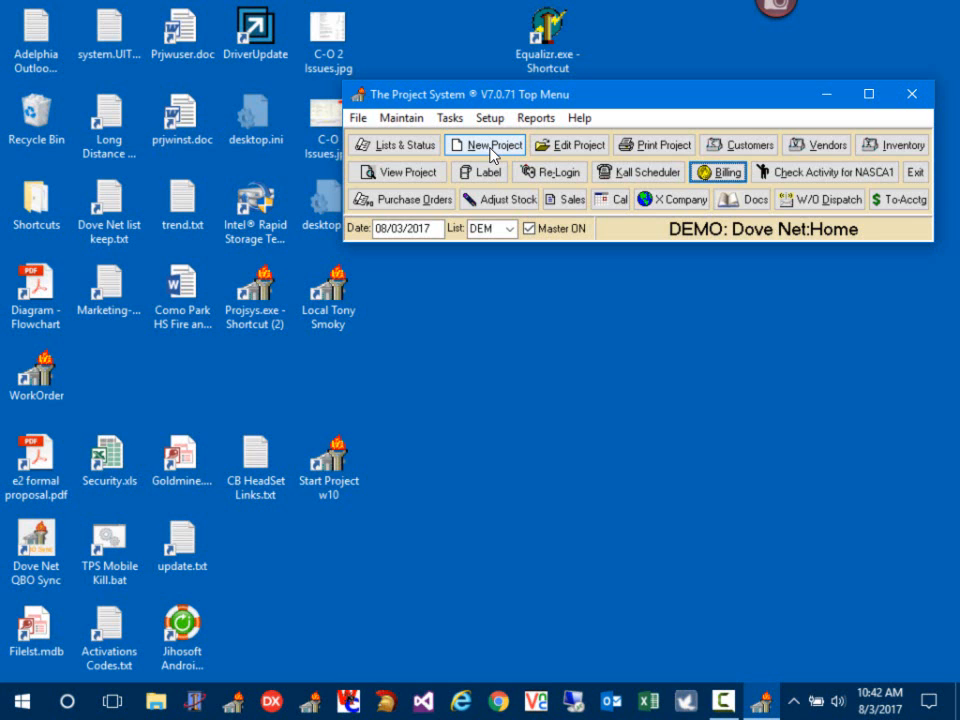
# Find Fairfax Hospital in the customer list by searching for FA and show its open service projects.
pyautogui.click(758, 148)
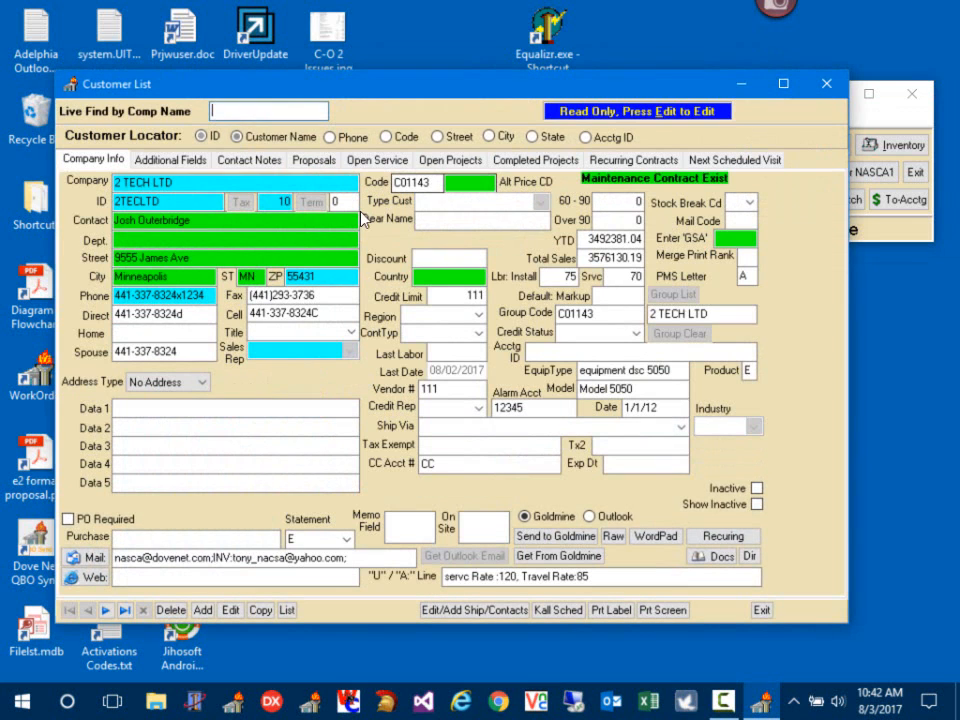
pyautogui.write('FA')
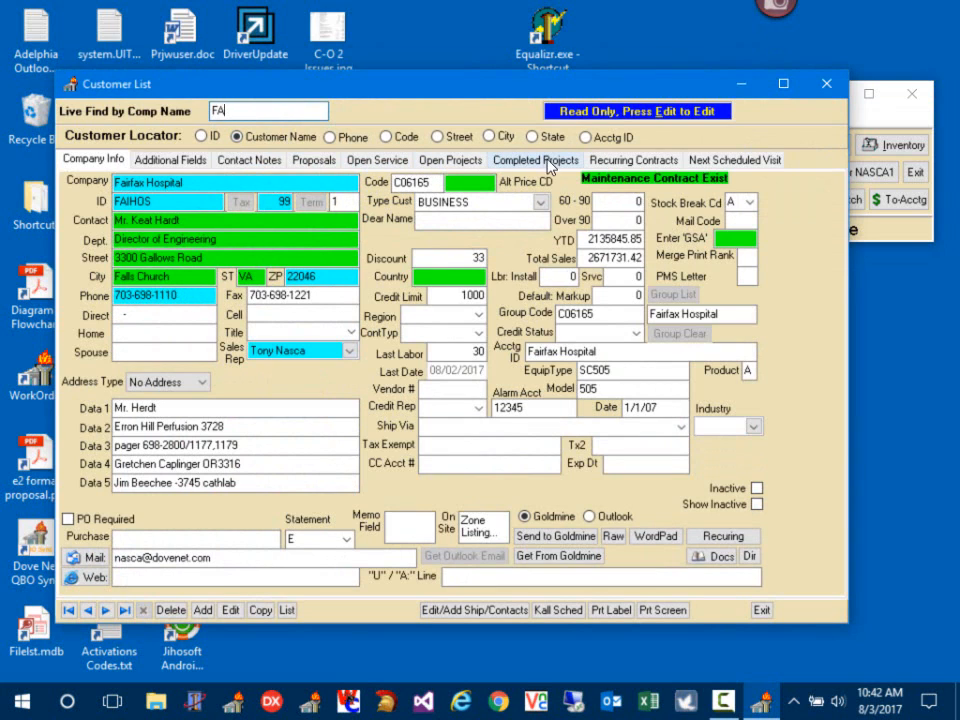
pyautogui.click(372, 160)
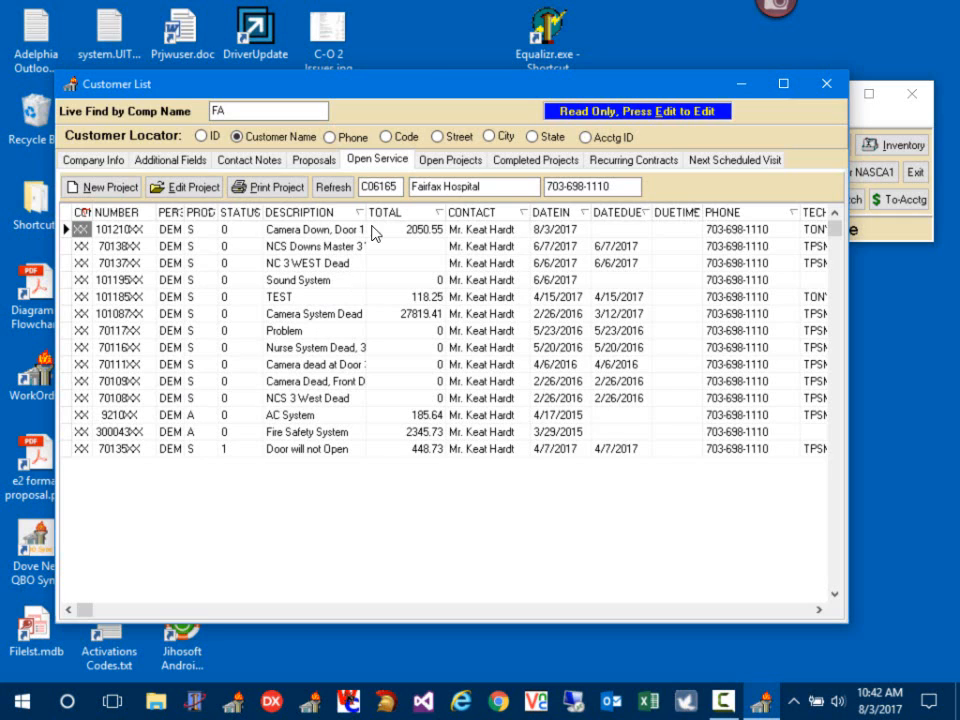
# Widen the Description column of the open service list and select the entry dated 8/3/2017.
pyautogui.moveTo(445, 212); pyautogui.dragTo(415, 228)
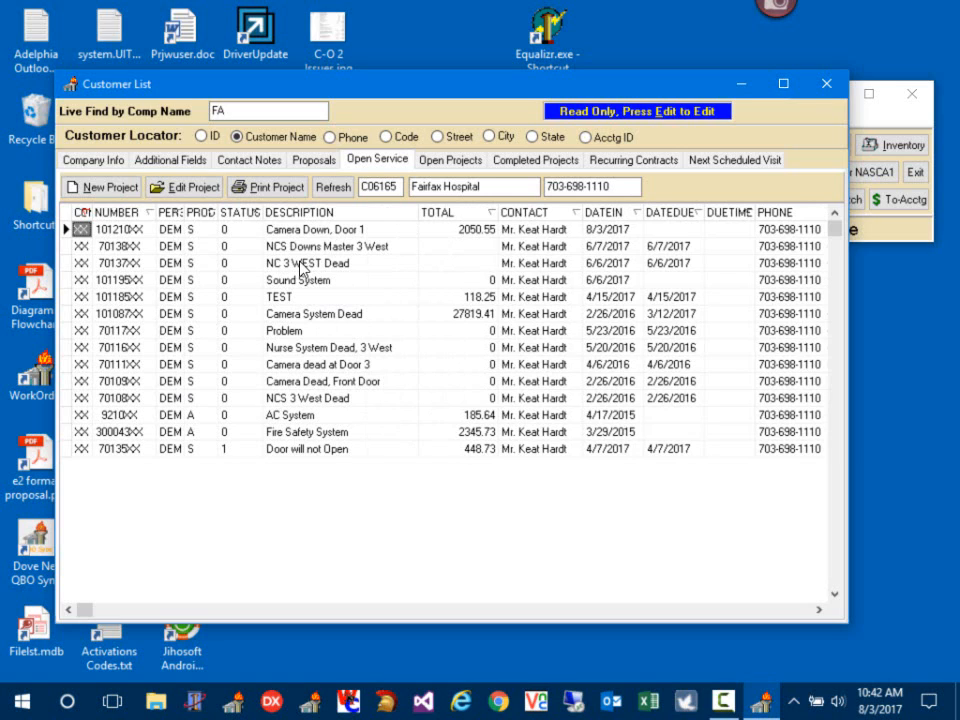
pyautogui.click(613, 232)
pyautogui.click(614, 243)
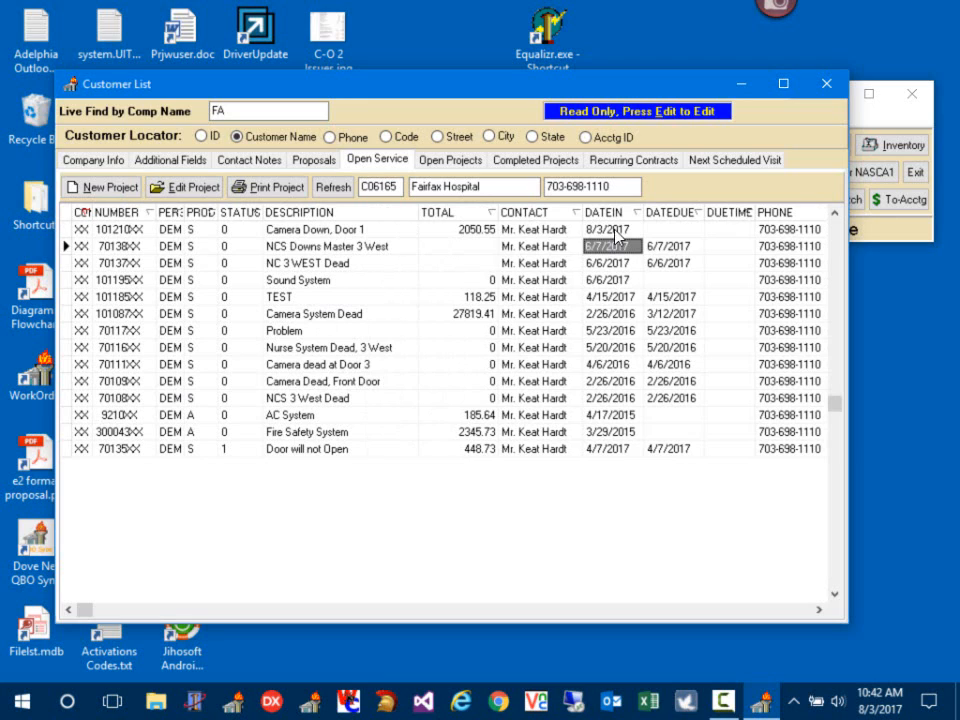
pyautogui.click(614, 230)
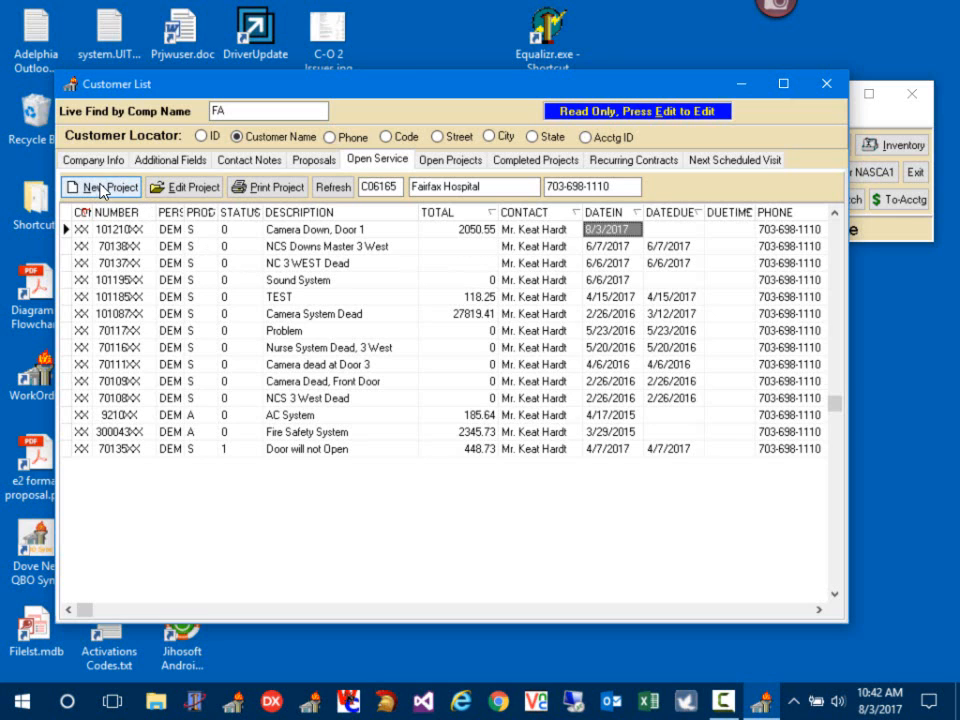
# View the open projects, completed projects and recurring contracts of Fairfax Hospital.
pyautogui.click(445, 164)
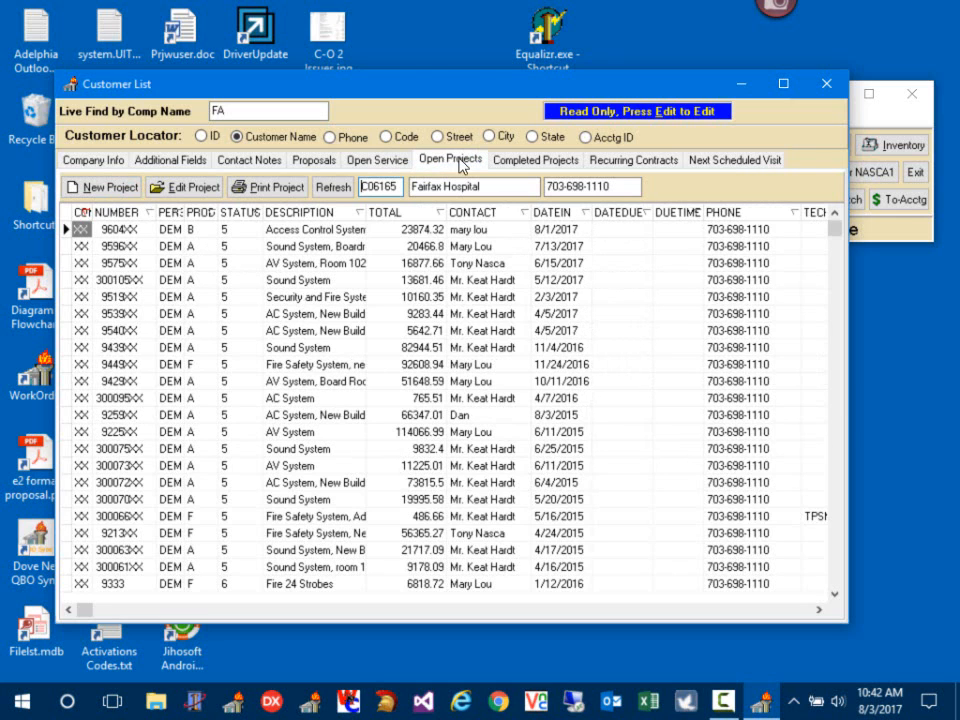
pyautogui.click(519, 167)
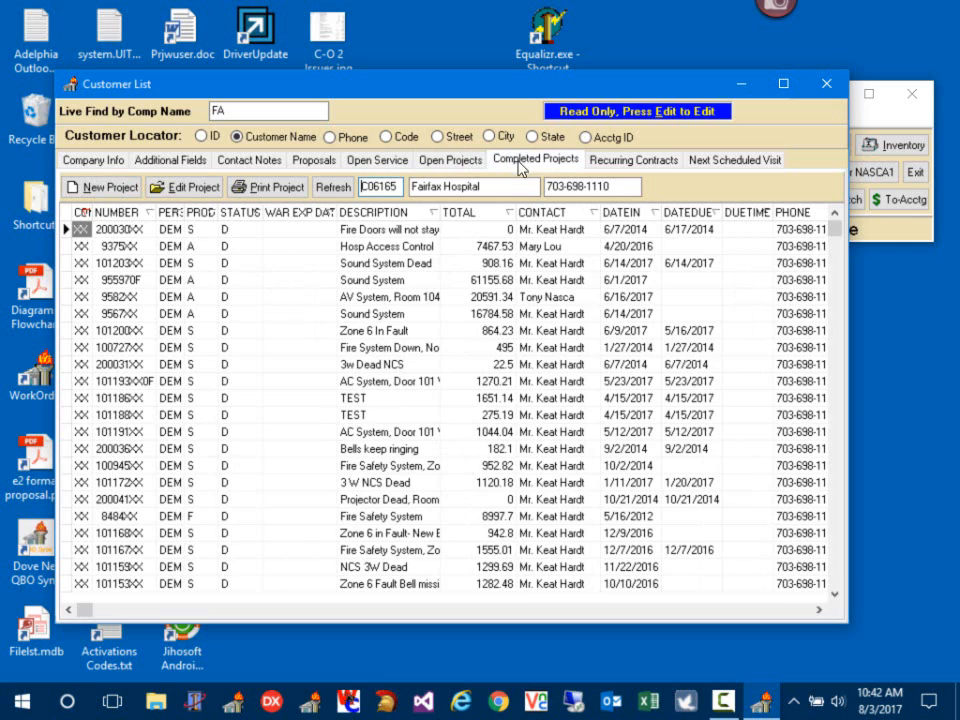
pyautogui.click(616, 164)
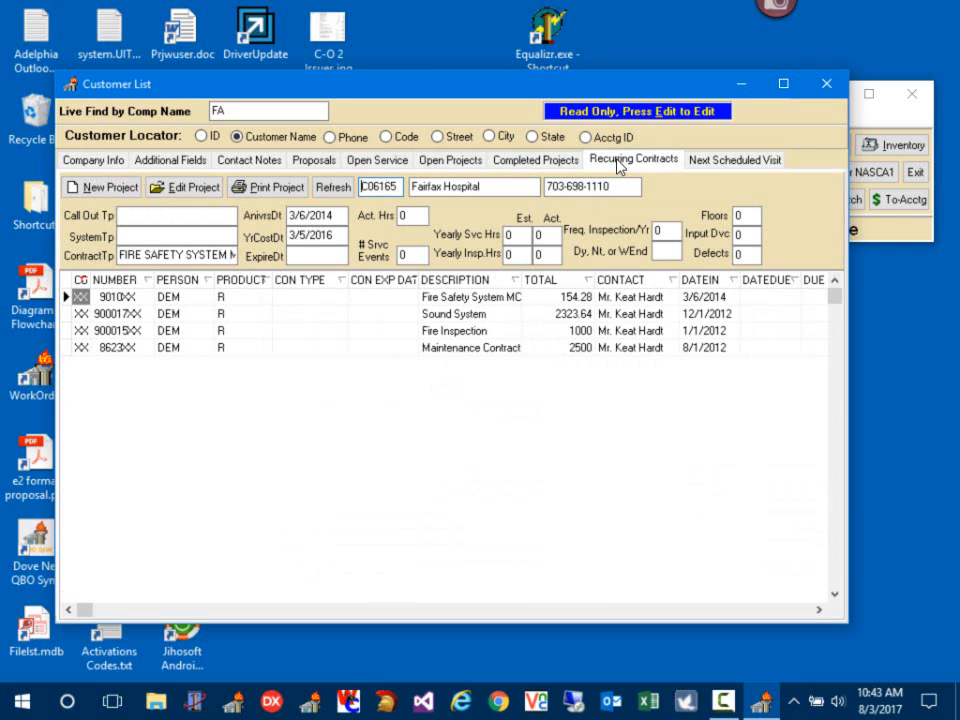
pyautogui.click(113, 195)
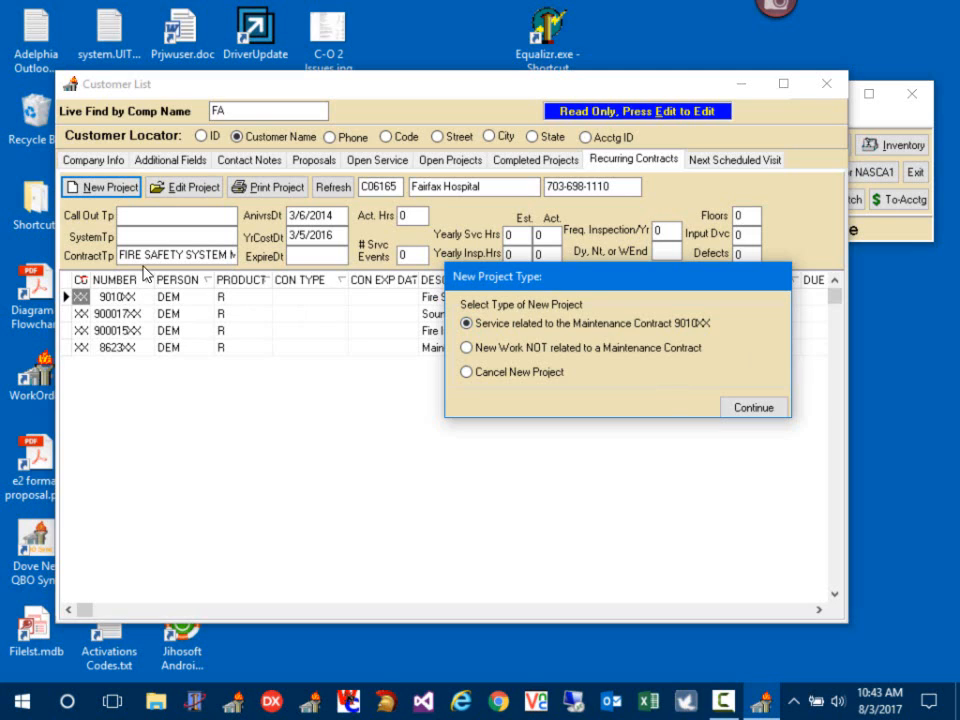
pyautogui.moveTo(613, 289); pyautogui.dragTo(767, 291)
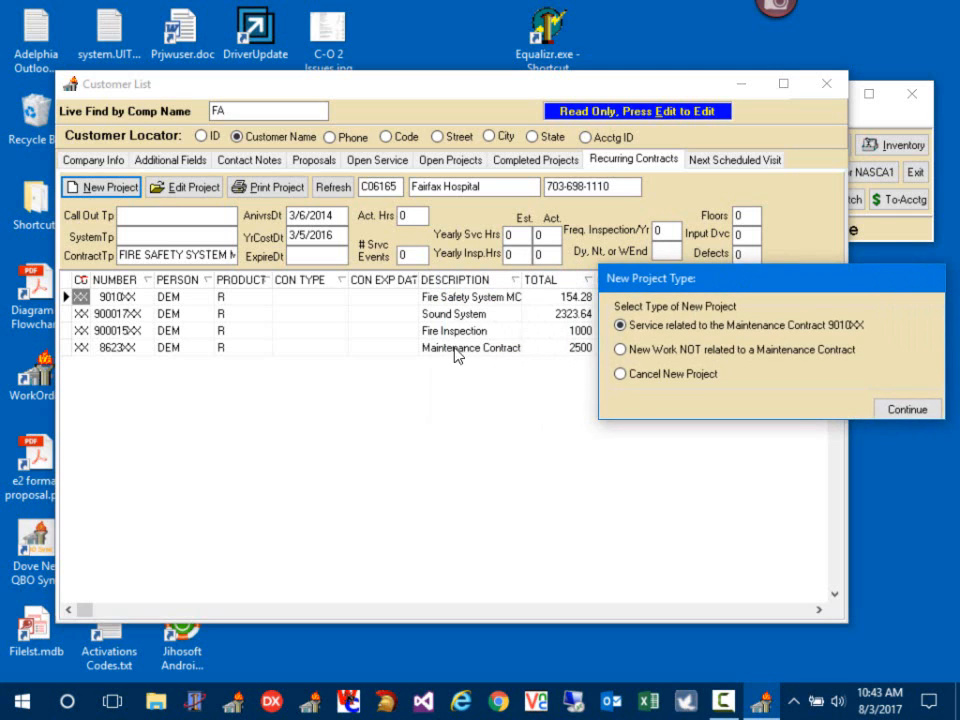
pyautogui.click(703, 376)
pyautogui.click(898, 409)
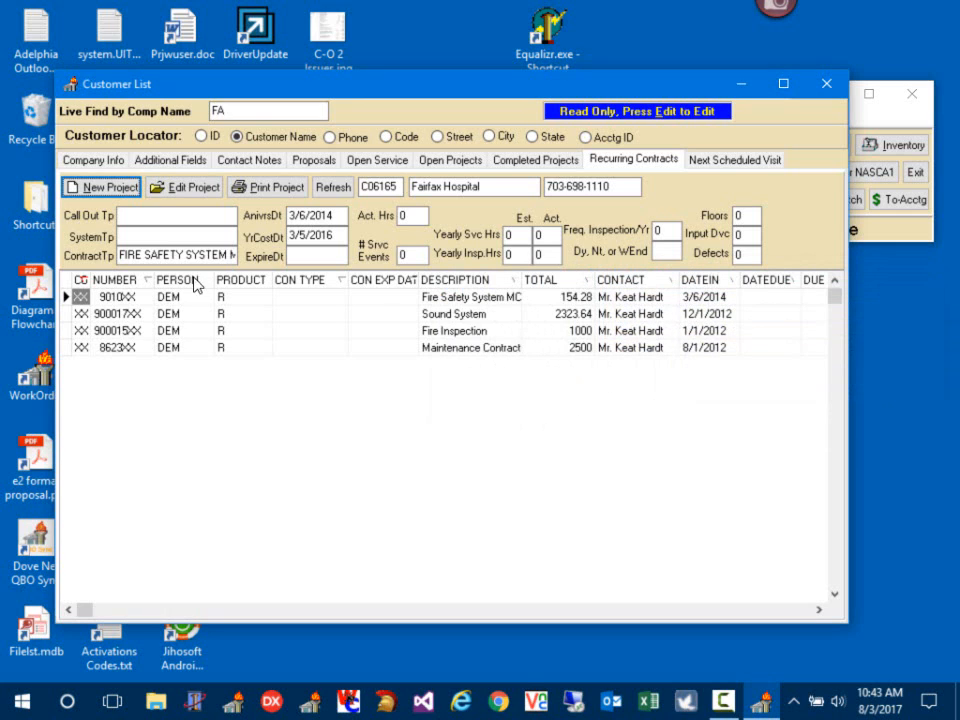
# Check the Fairfax Hospital company information and select the Maintenance Contract entry among its recurring contracts.
pyautogui.click(124, 347)
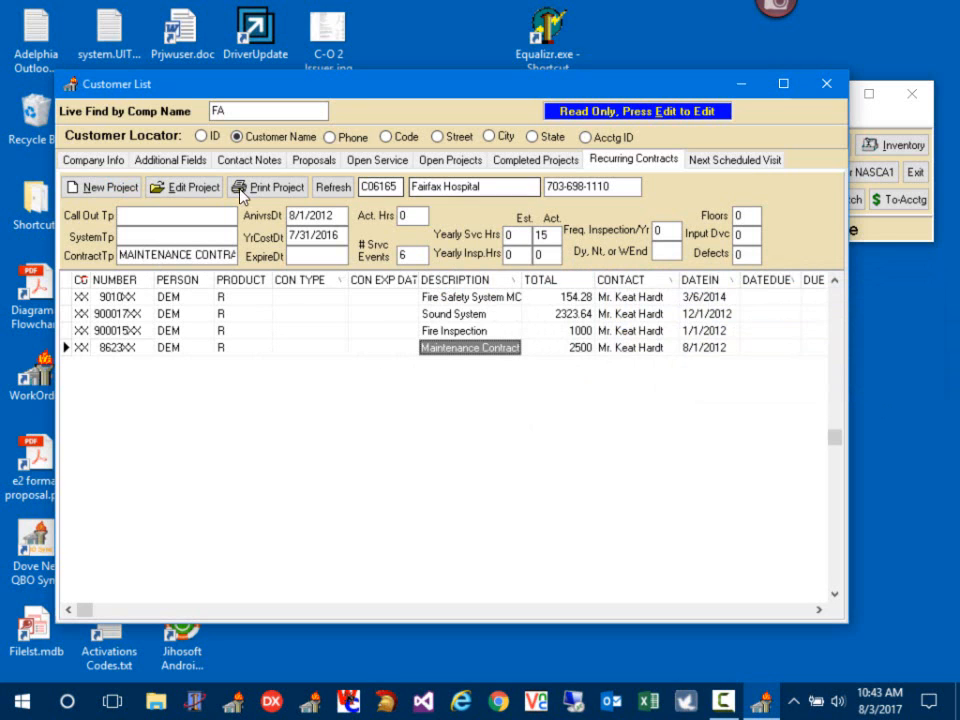
pyautogui.click(116, 163)
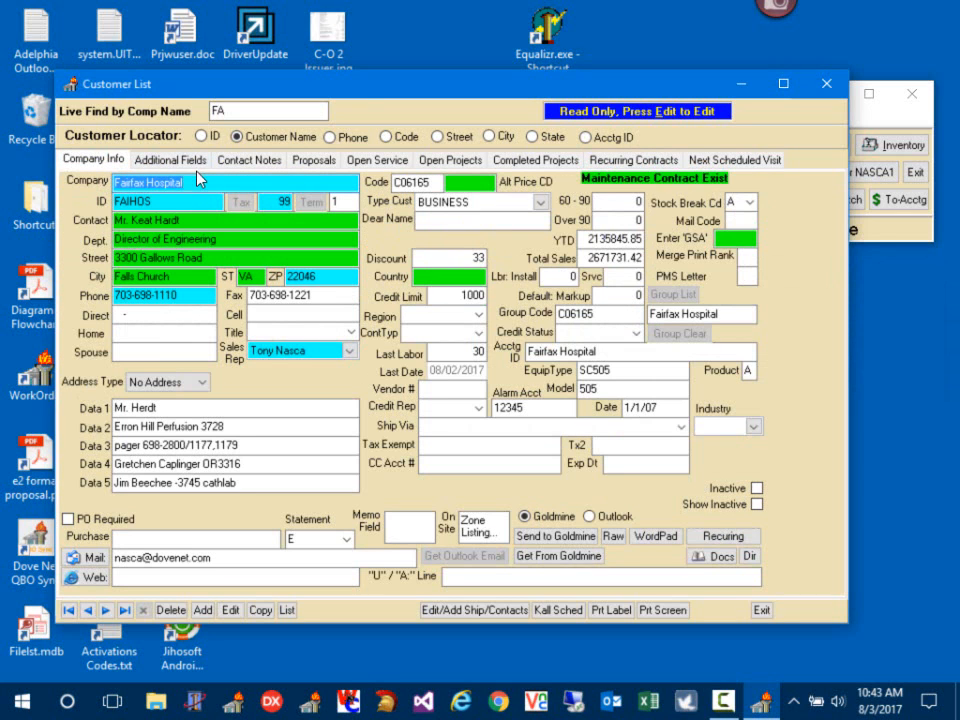
pyautogui.click(635, 162)
pyautogui.click(496, 349)
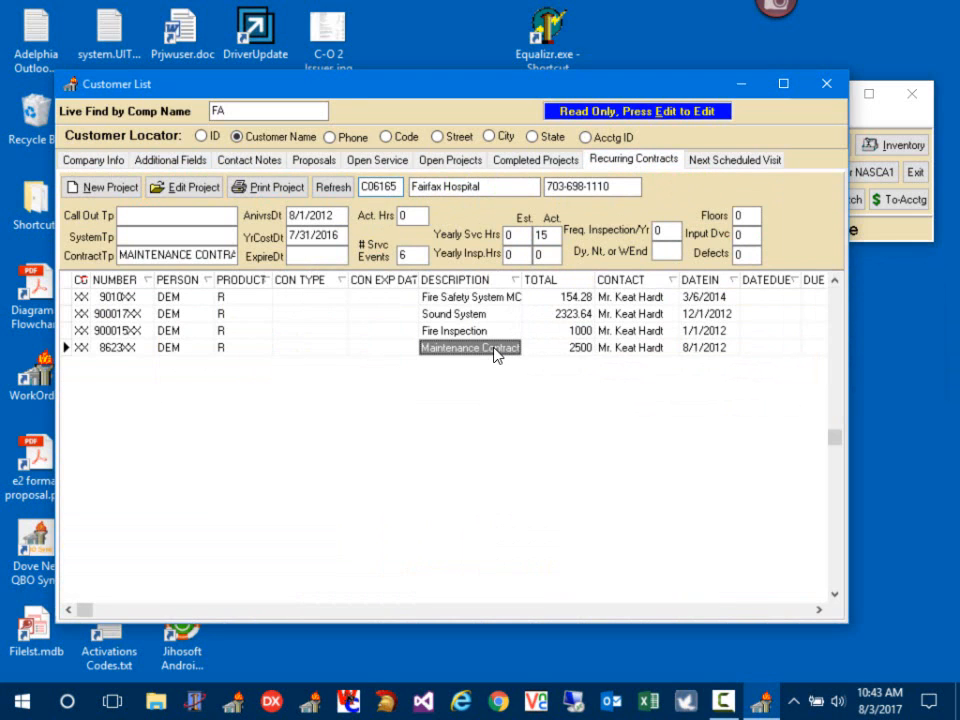
# Start a new project as New Work NOT related to a Maintenance Contract and choose product code H Maintenace Contract.
pyautogui.click(100, 188)
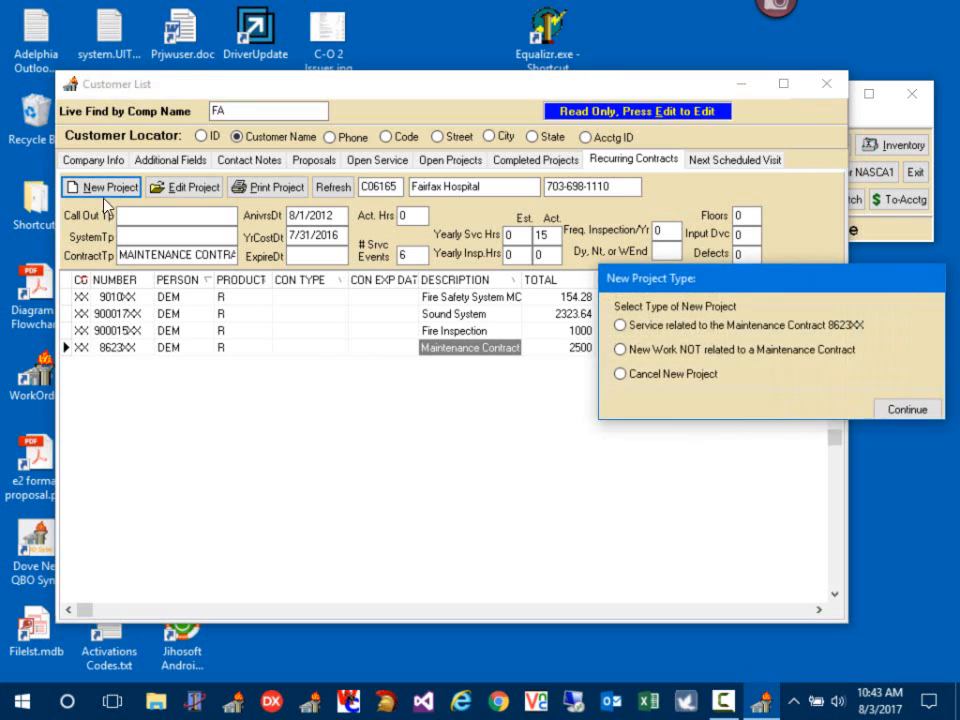
pyautogui.click(698, 332)
pyautogui.click(684, 351)
pyautogui.click(895, 412)
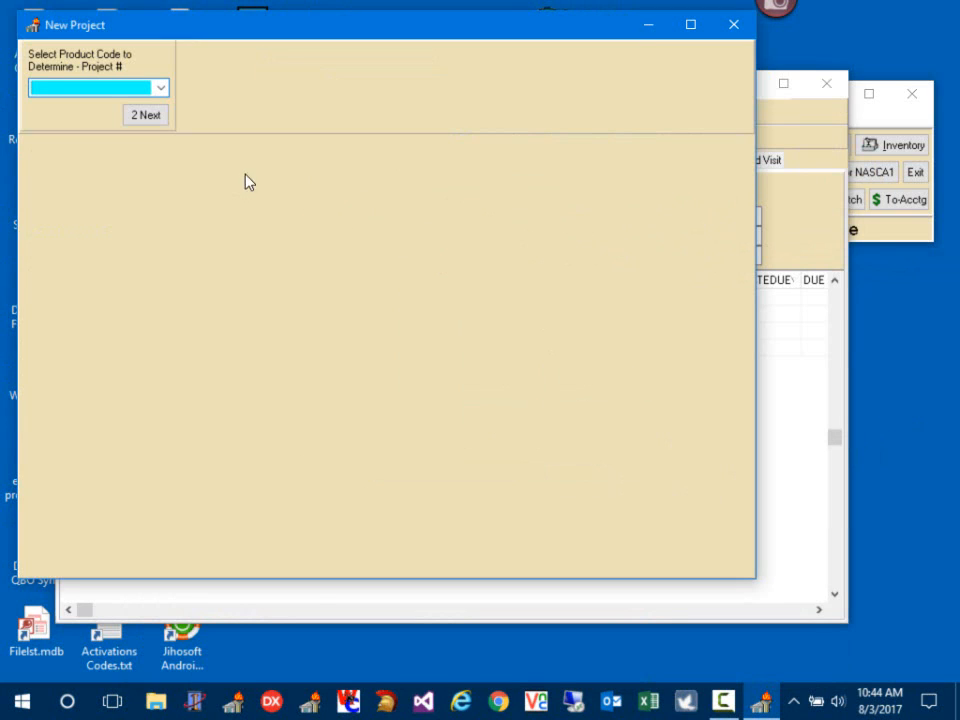
pyautogui.click(160, 88)
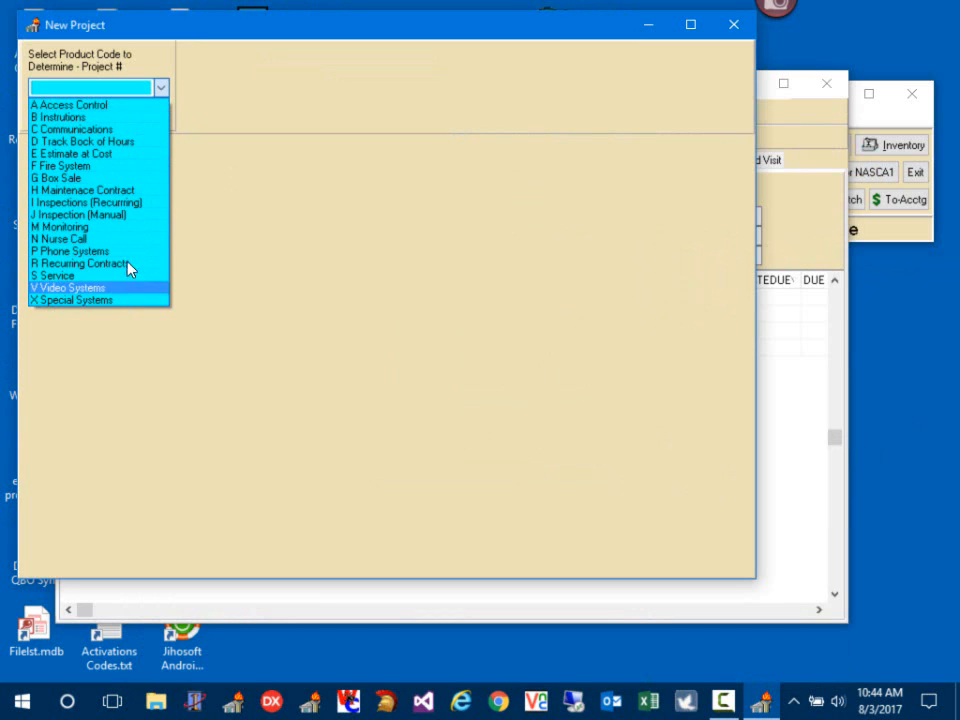
pyautogui.click(127, 191)
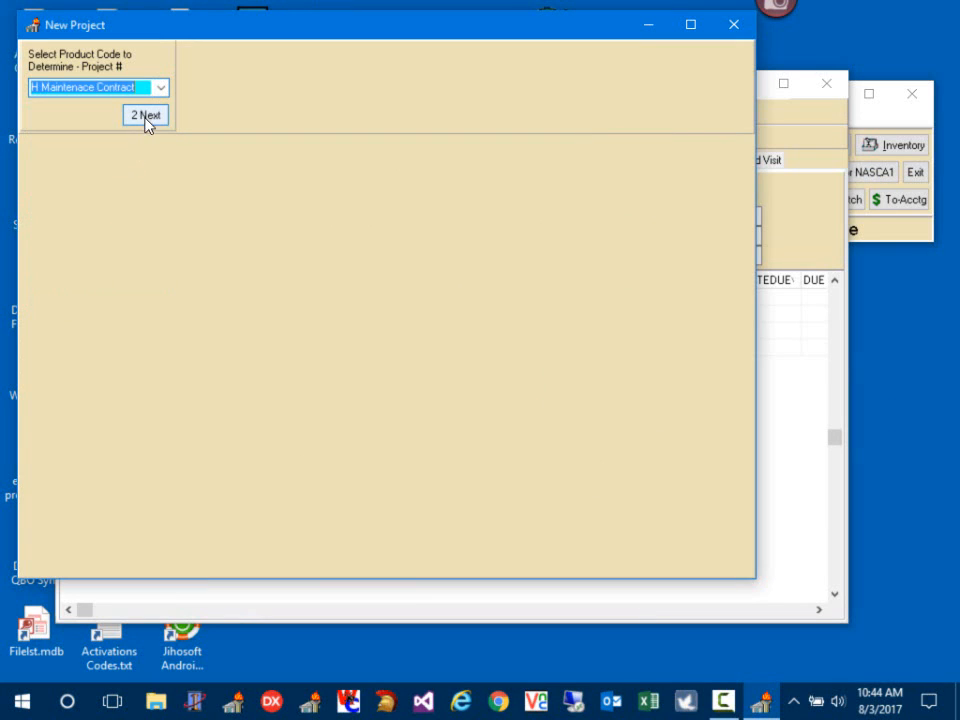
pyautogui.click(160, 89)
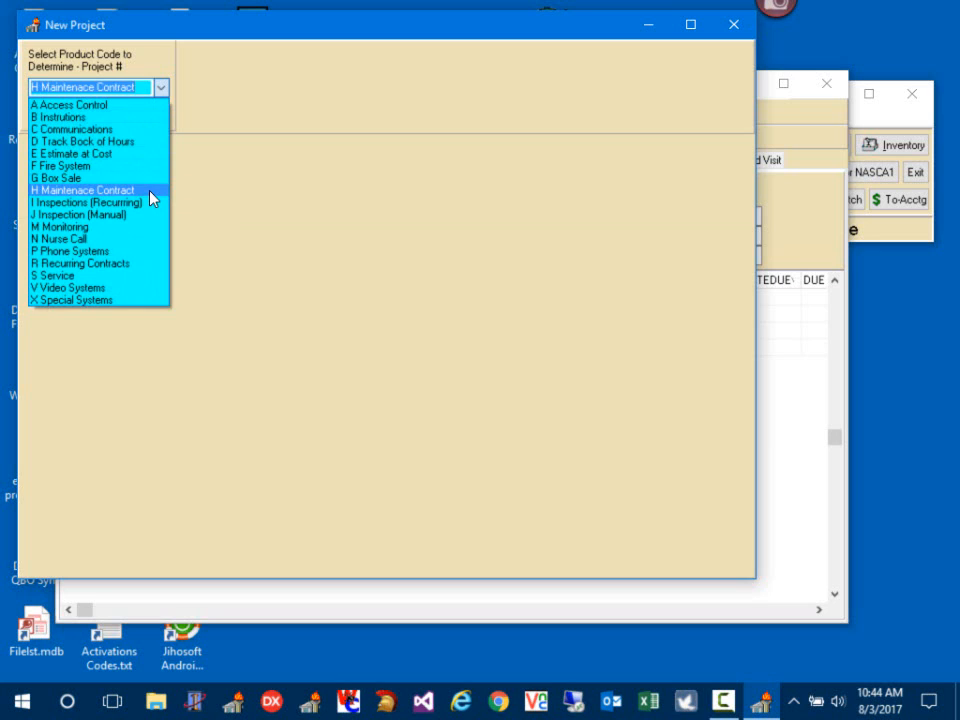
pyautogui.click(150, 197)
pyautogui.click(149, 119)
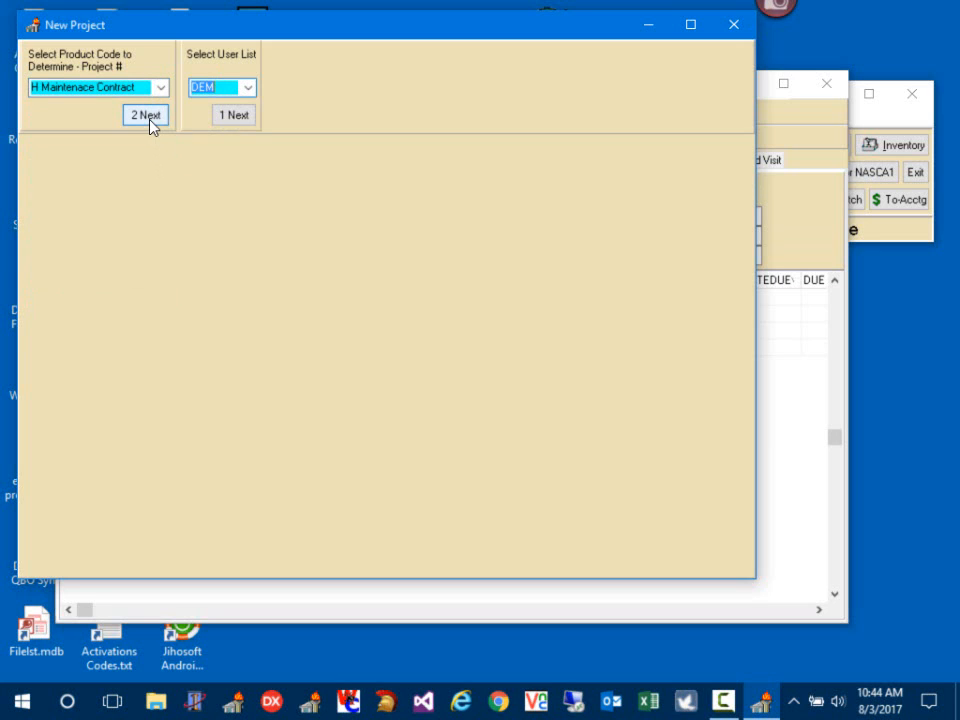
pyautogui.click(236, 117)
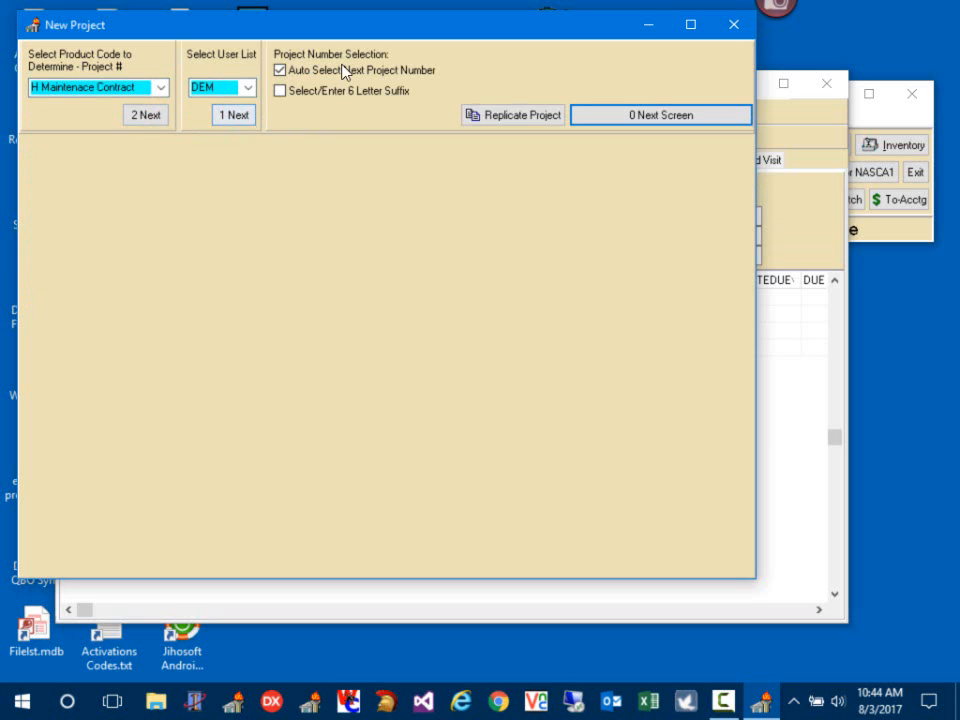
pyautogui.click(592, 120)
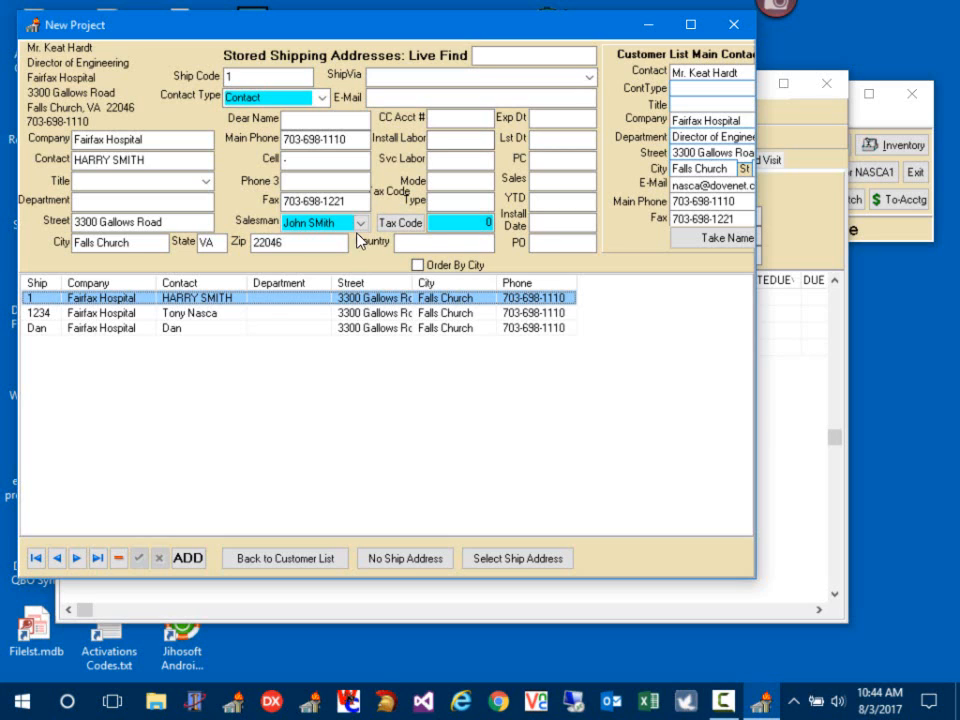
pyautogui.click(268, 313)
pyautogui.click(270, 299)
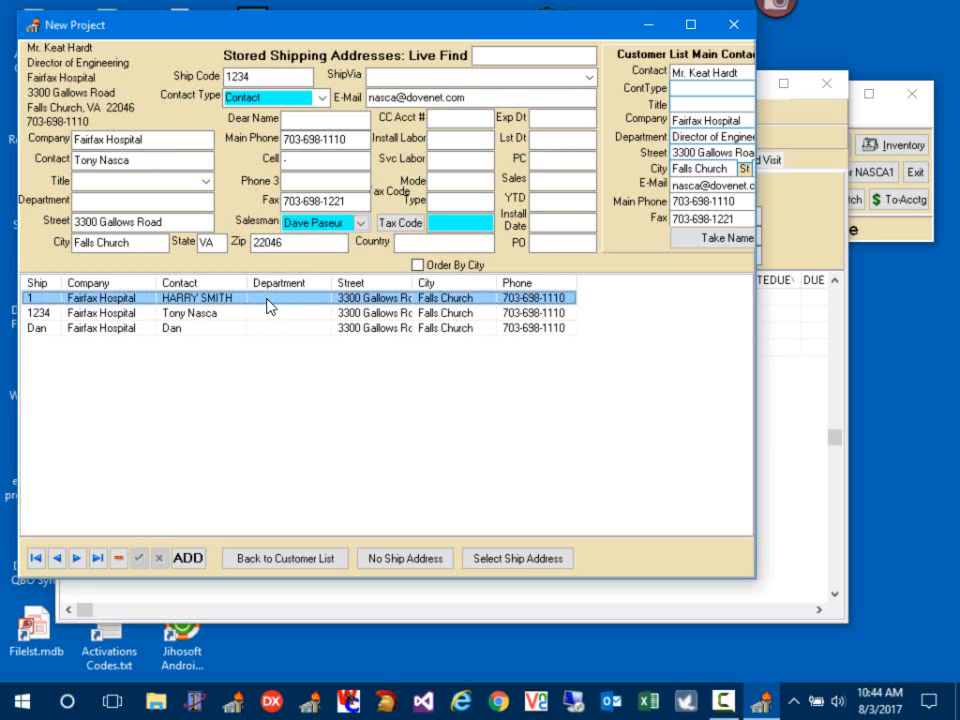
pyautogui.doubleClick(276, 299)
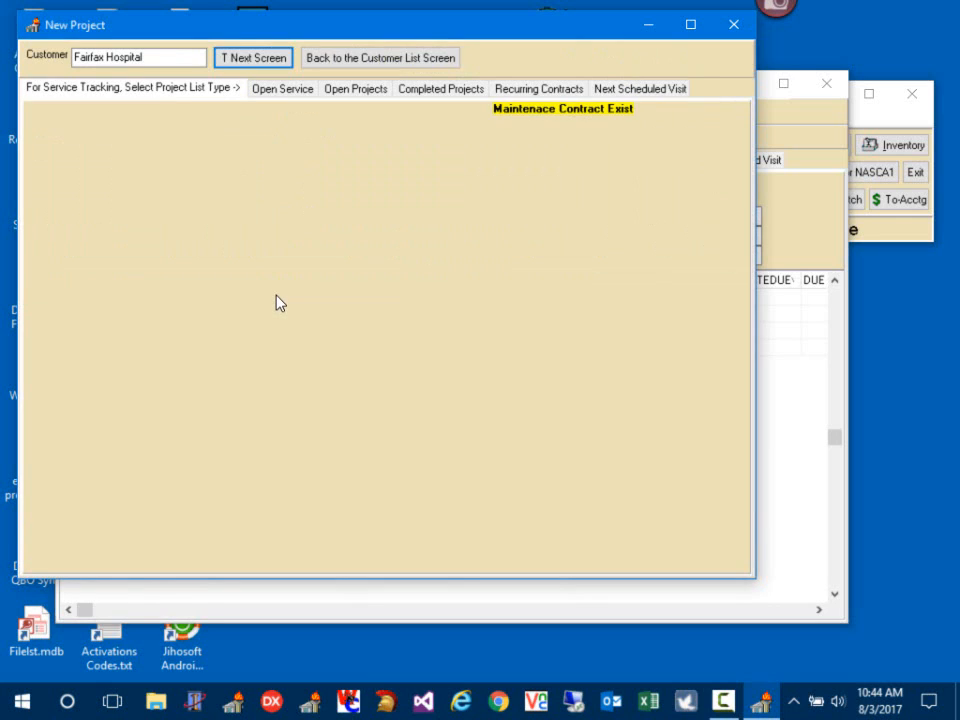
pyautogui.click(238, 60)
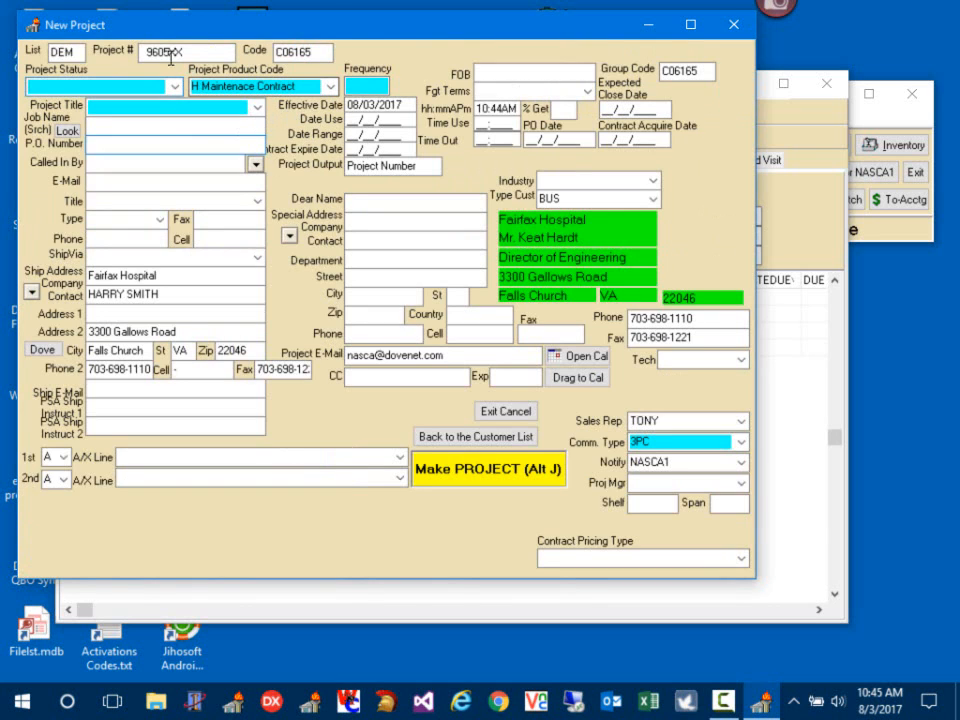
pyautogui.click(734, 25)
pyautogui.click(537, 380)
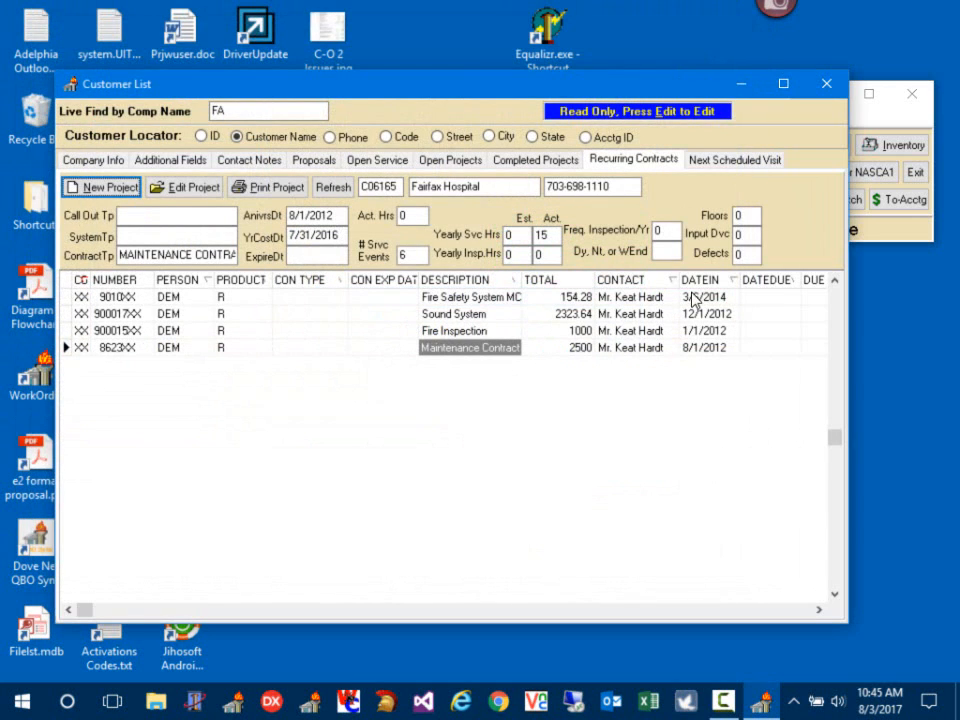
pyautogui.click(722, 700)
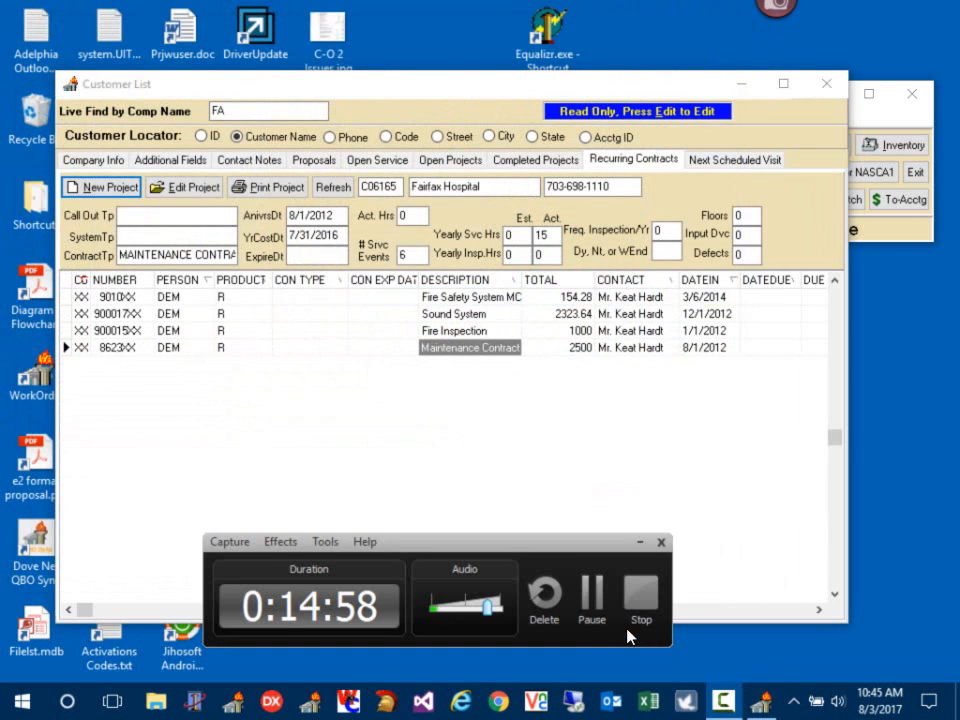
pyautogui.click(594, 605)
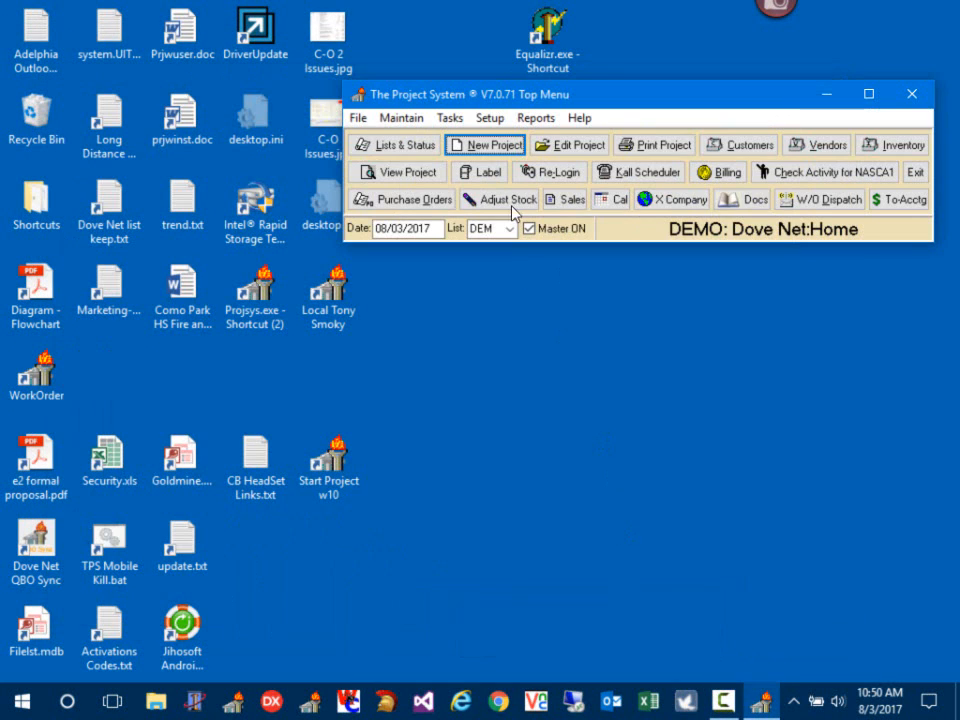
pyautogui.click(487, 149)
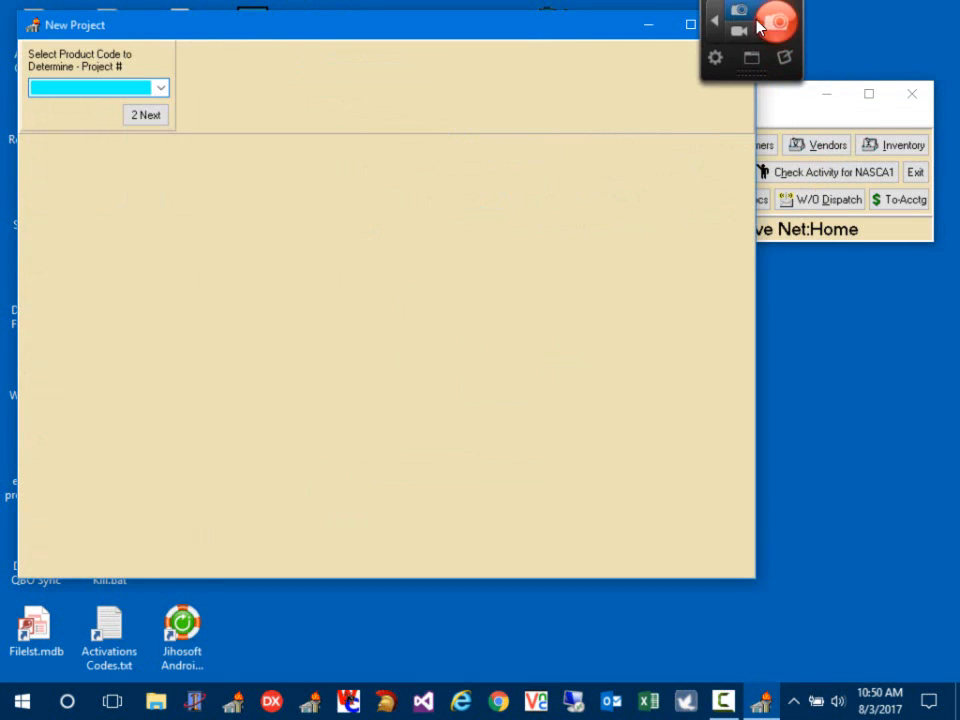
pyautogui.click(734, 26)
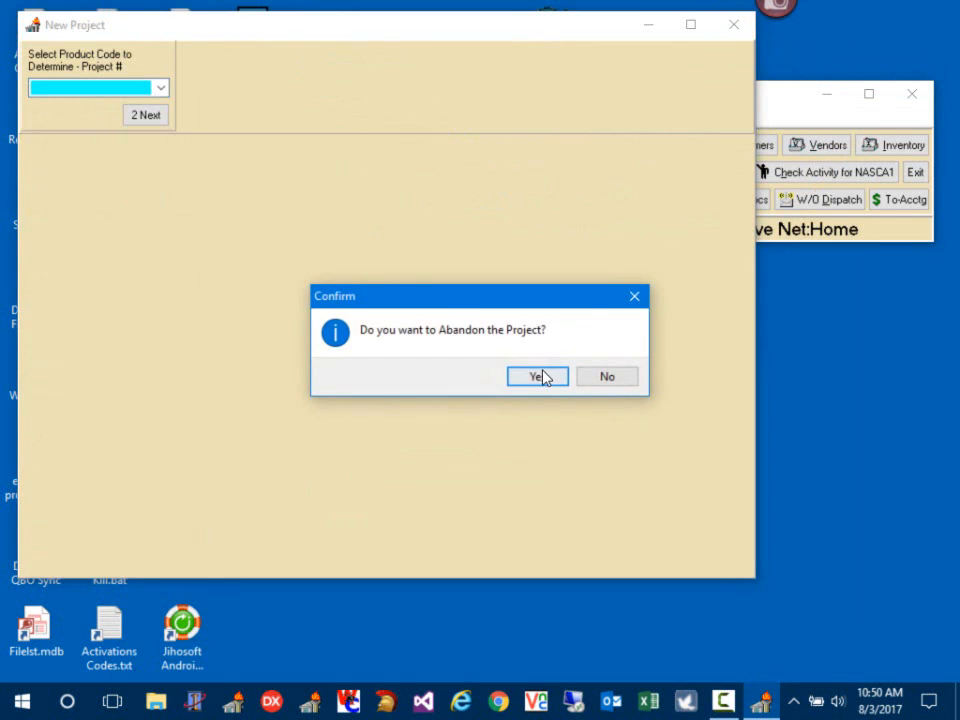
pyautogui.click(540, 376)
# Find Fairfax Hospital in the customer list by searching for FA and show its recurring contracts.
pyautogui.click(737, 146)
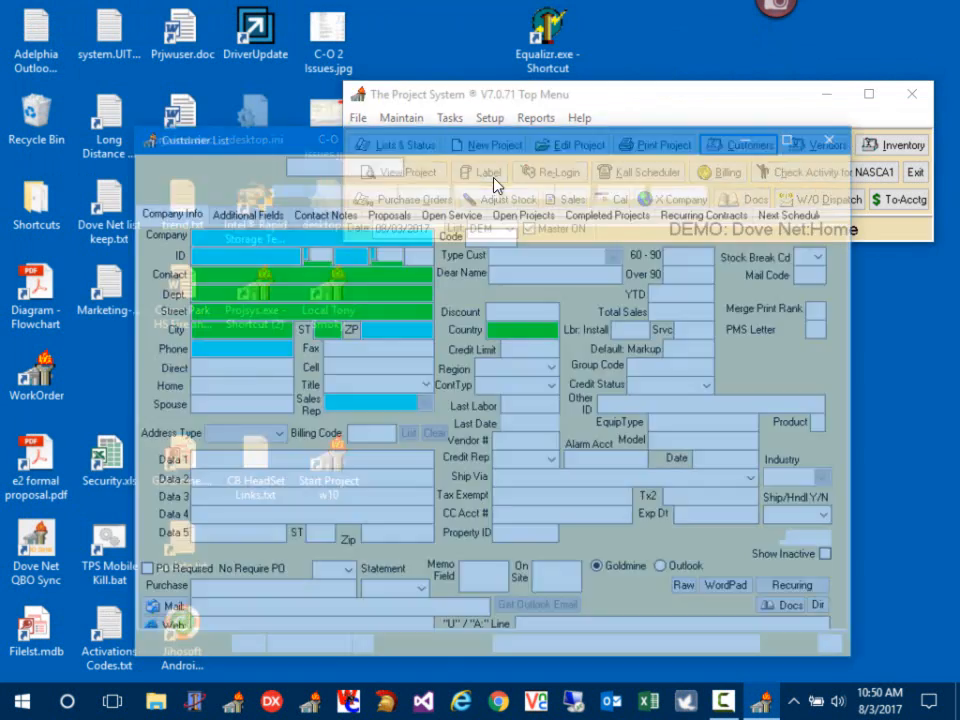
pyautogui.write('FA')
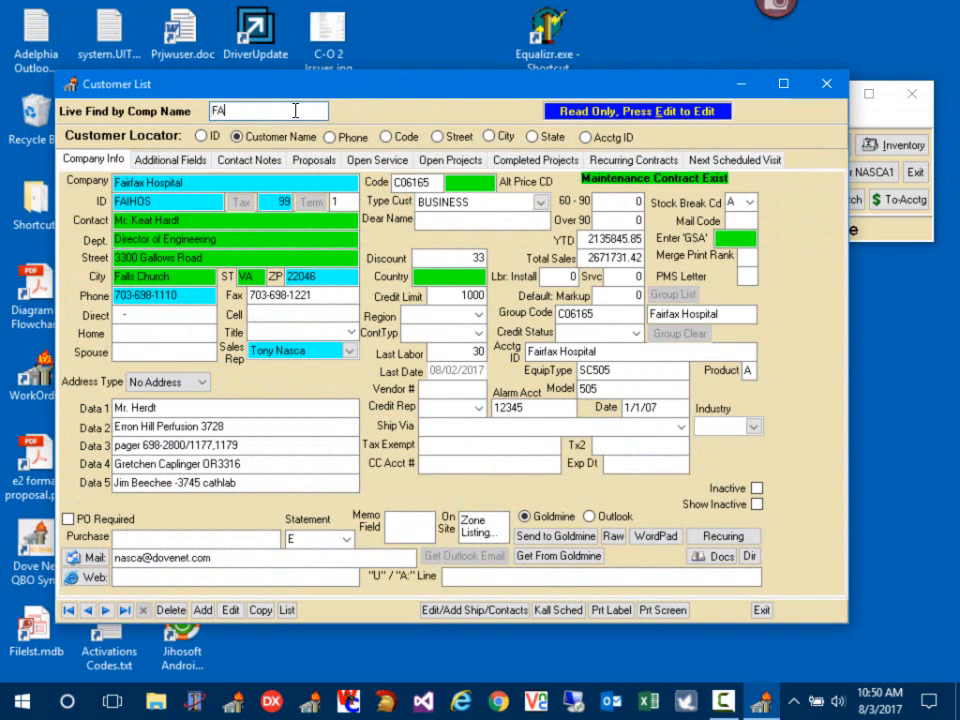
pyautogui.click(633, 160)
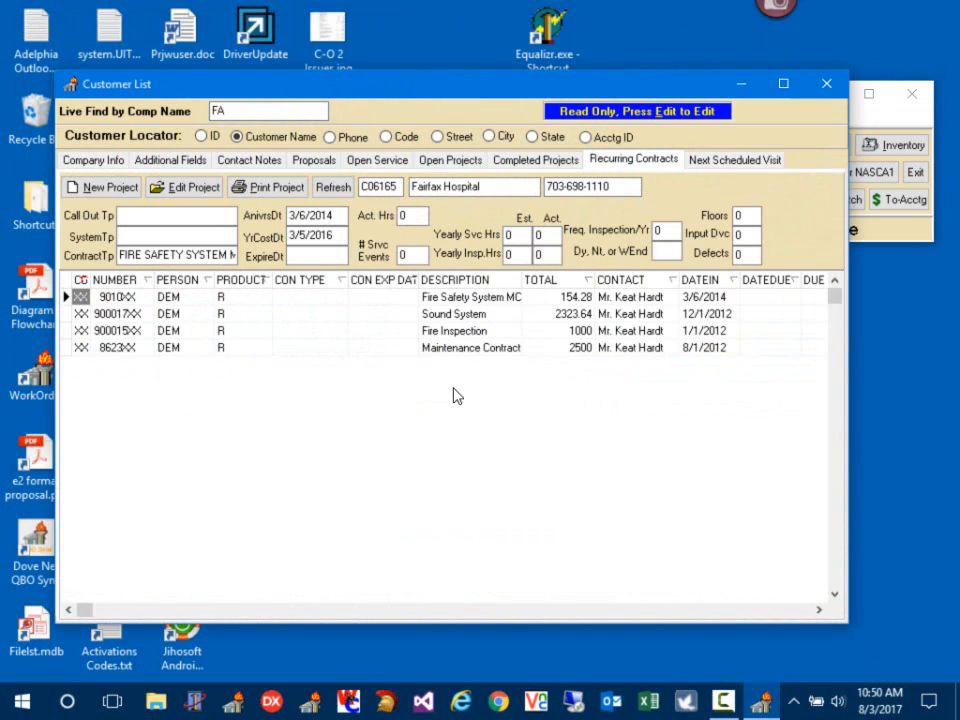
# Start a new project as New Work NOT related to a Maintenance Contract with product code R Recurring Contracts.
pyautogui.click(102, 188)
pyautogui.click(686, 350)
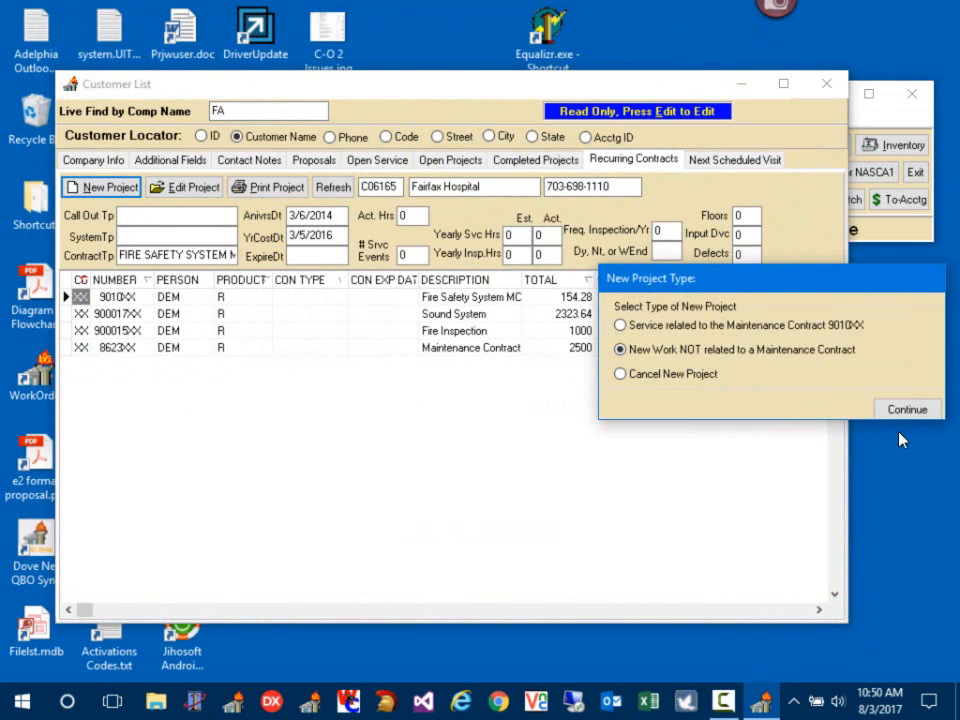
pyautogui.click(906, 410)
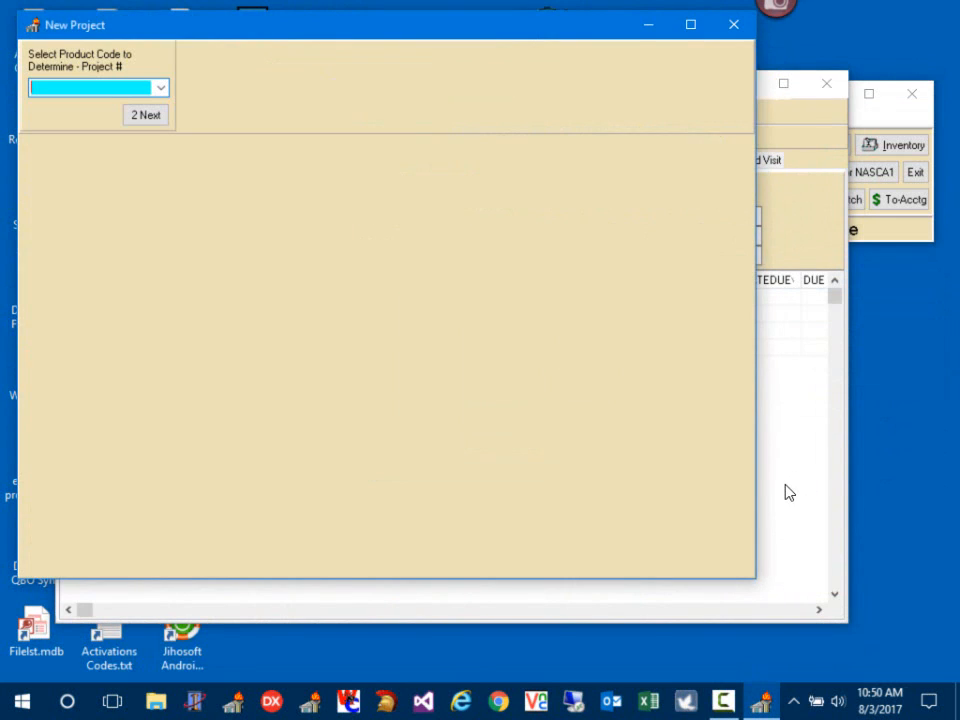
pyautogui.click(161, 89)
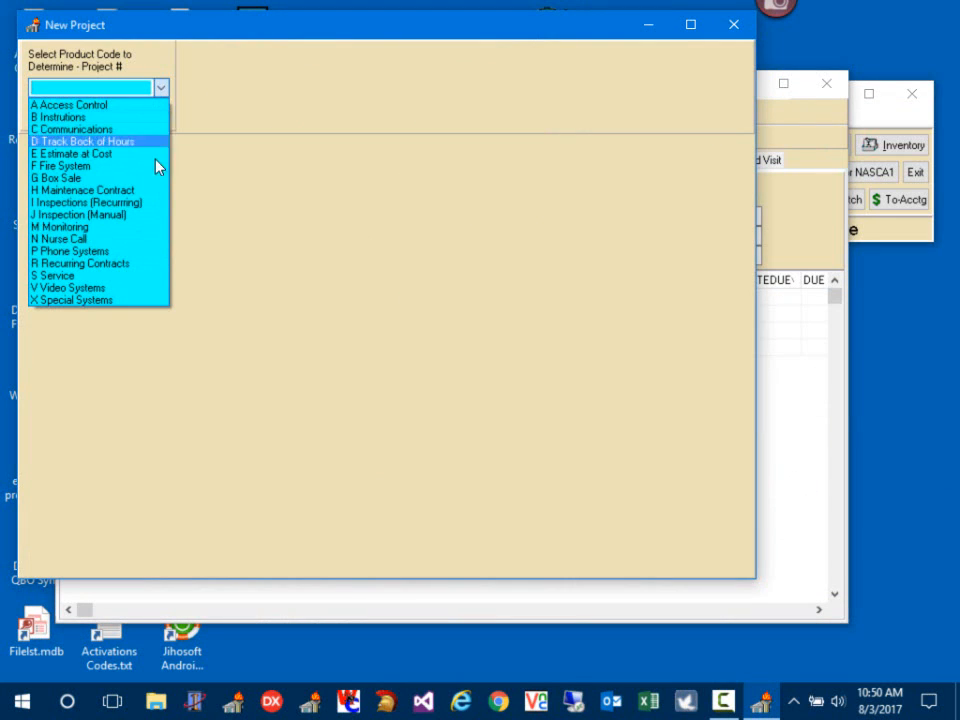
pyautogui.click(139, 264)
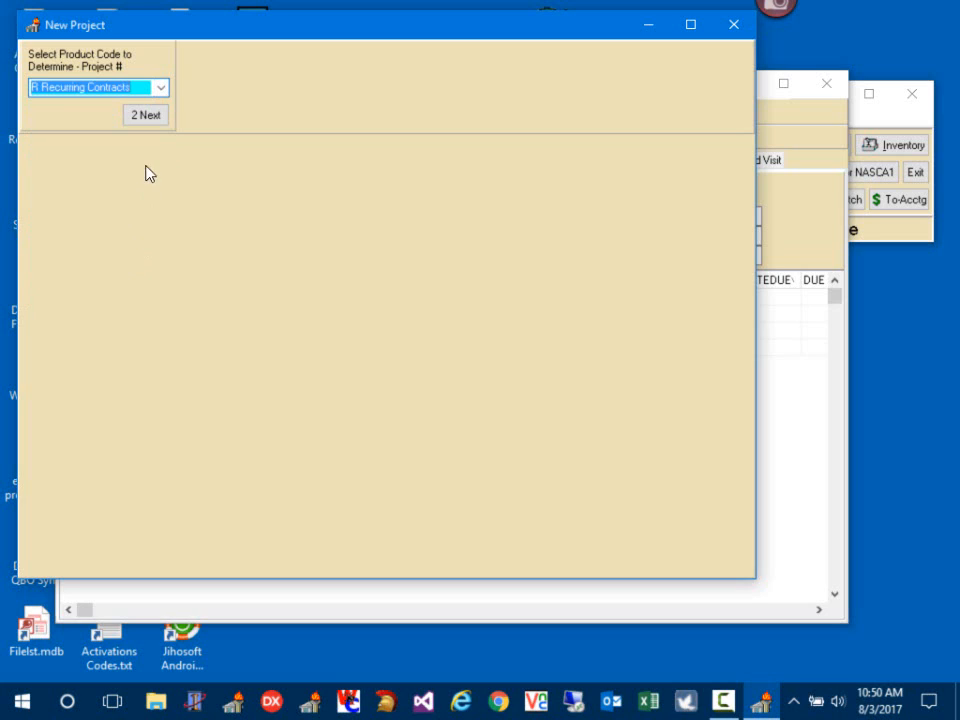
# Accept user list DEM and the automatic next project number, and use the shipping address with ship code 1234.
pyautogui.click(146, 115)
pyautogui.click(240, 117)
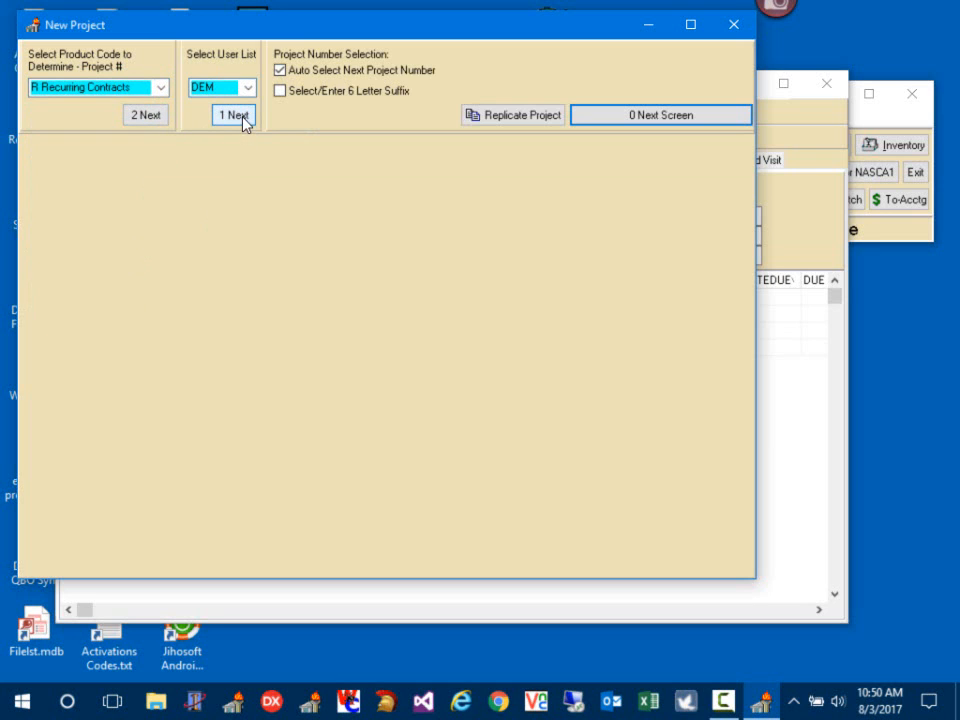
pyautogui.click(622, 117)
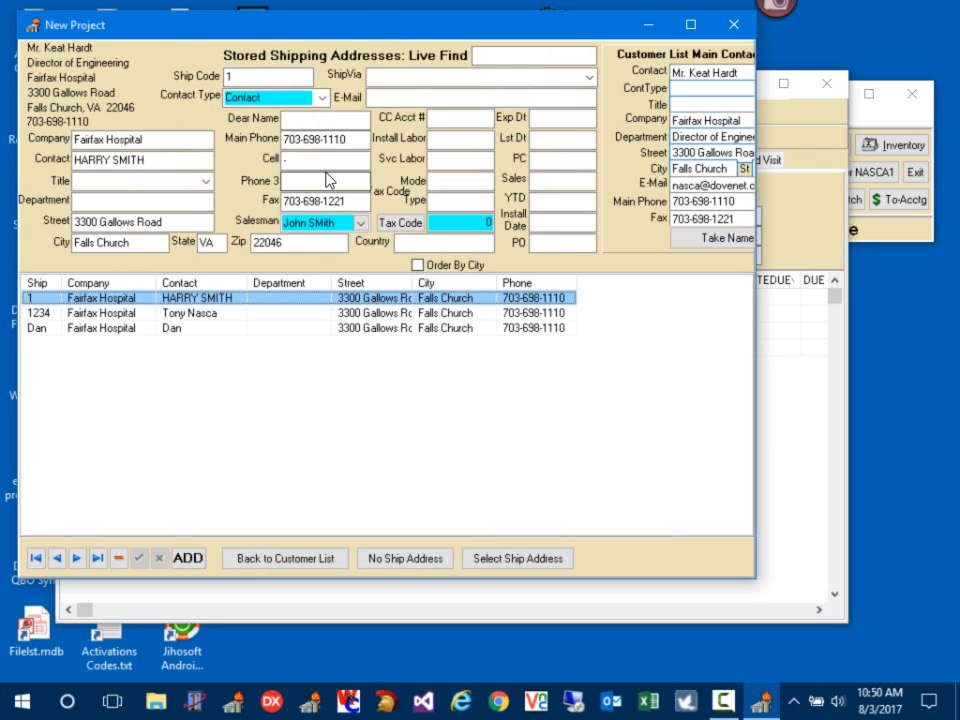
pyautogui.click(258, 318)
pyautogui.doubleClick(258, 318)
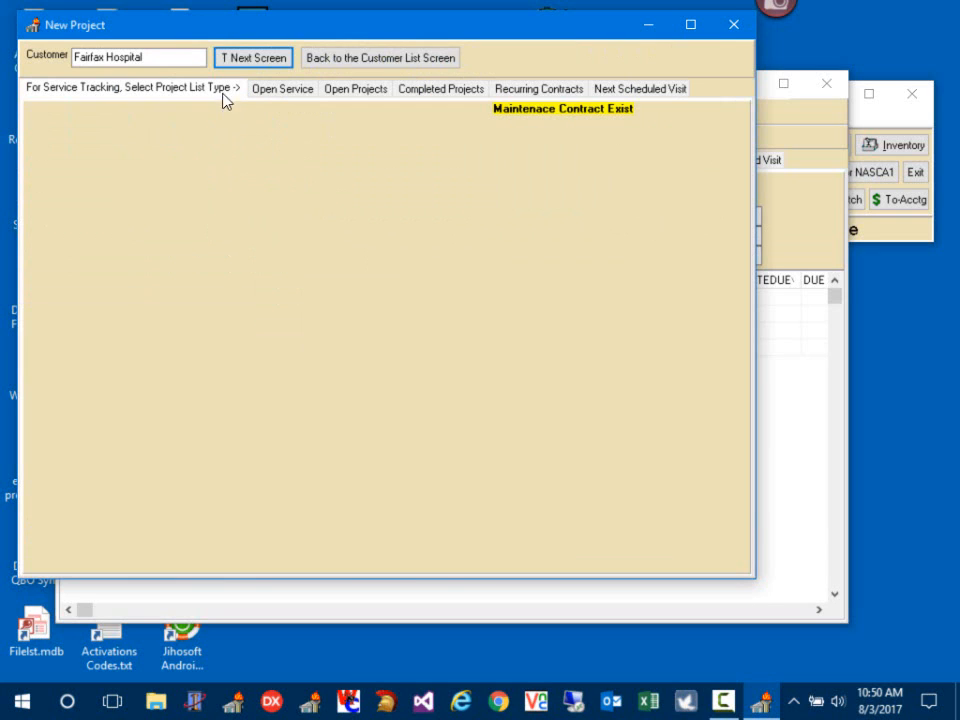
# Set the project status to C Repeat Contracts and the project title to Maintenance Contract.
pyautogui.click(173, 88)
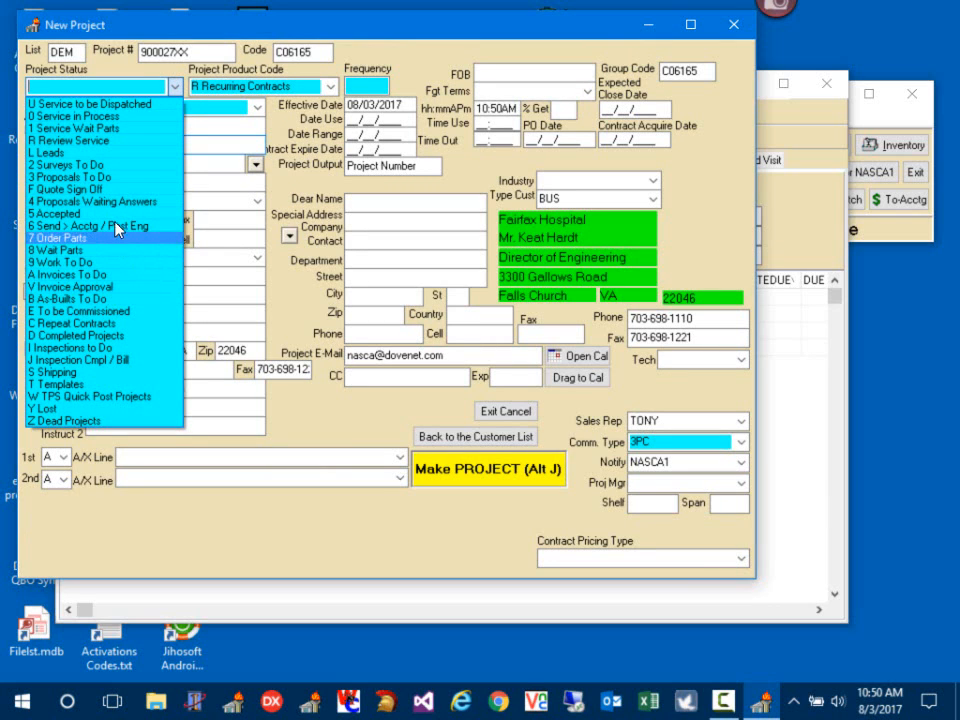
pyautogui.click(107, 324)
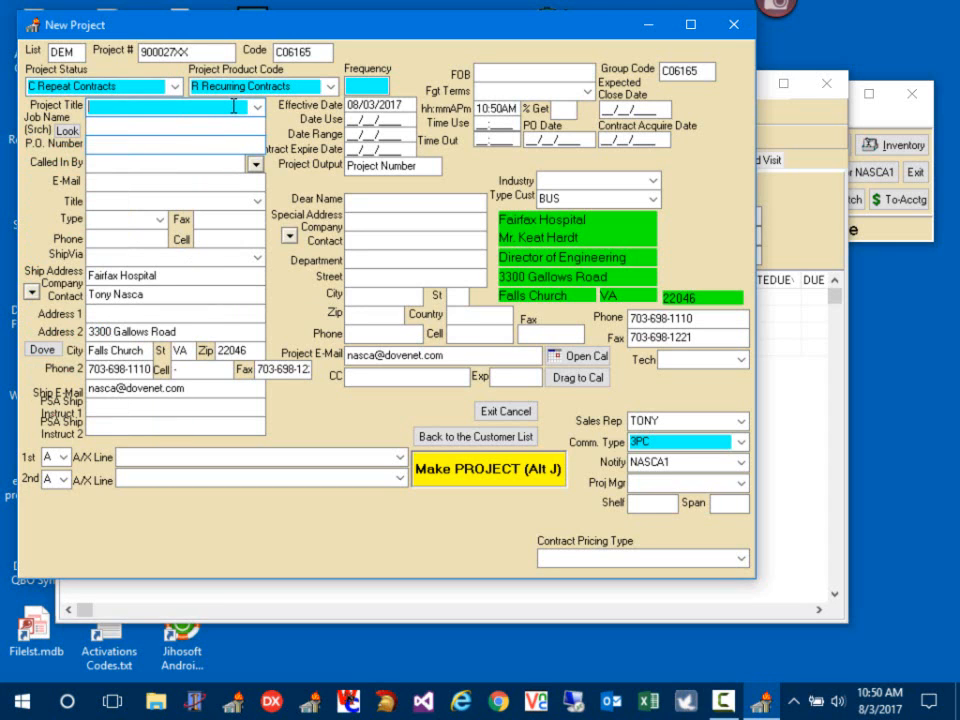
pyautogui.write('Maintenance Contracgt')
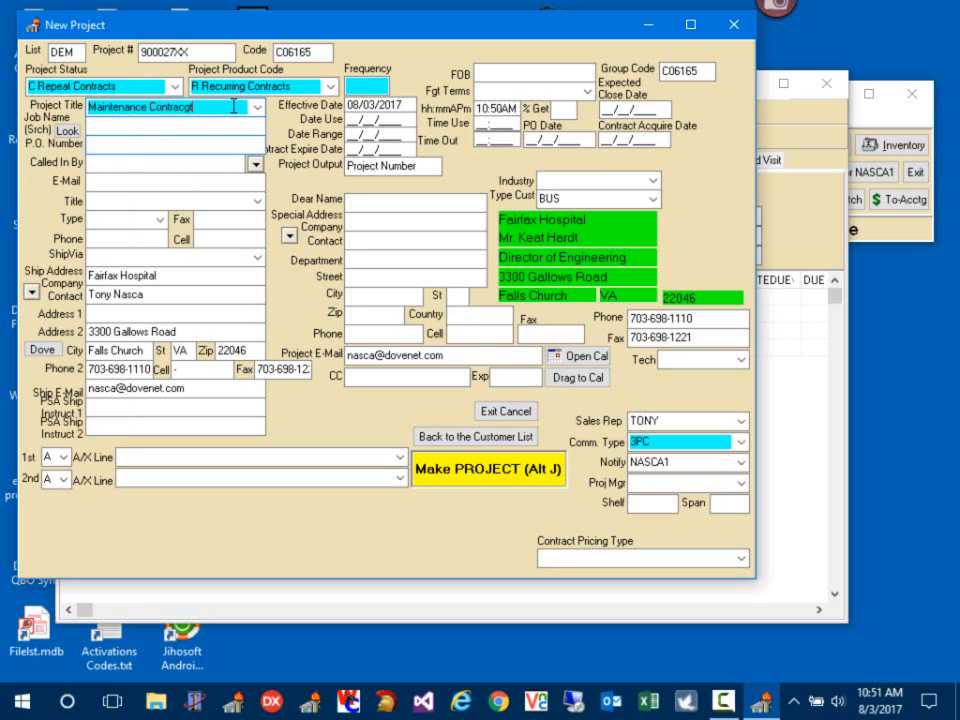
pyautogui.press('BackSpace')
pyautogui.press('BackSpace')
pyautogui.write('t')
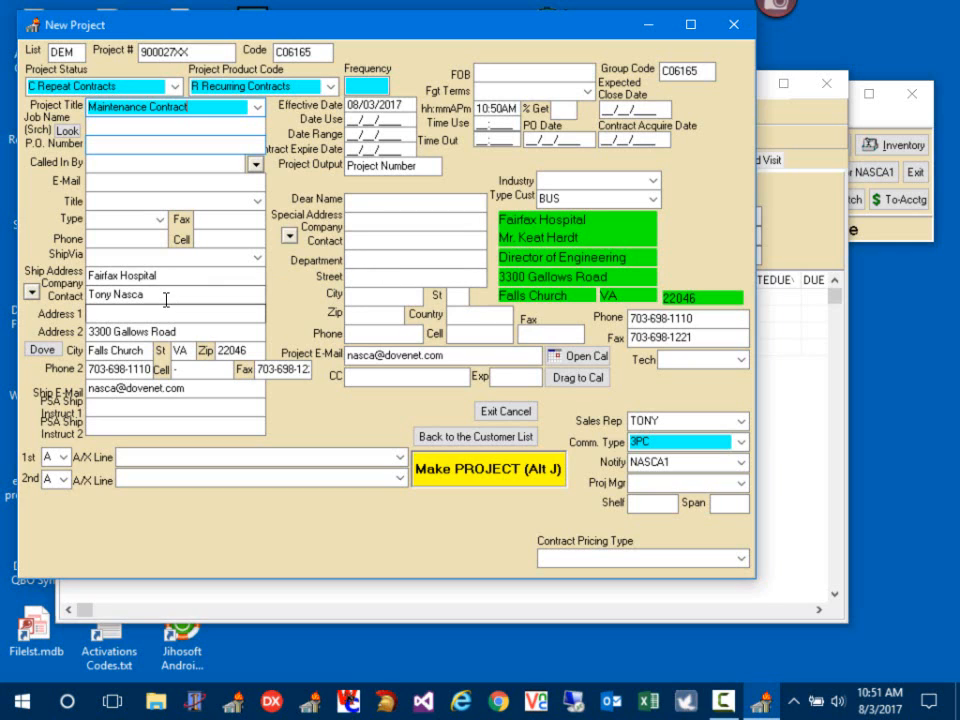
# Make the project and go through the yearly frequency and anniversary date of its repeat invoice.
pyautogui.click(486, 477)
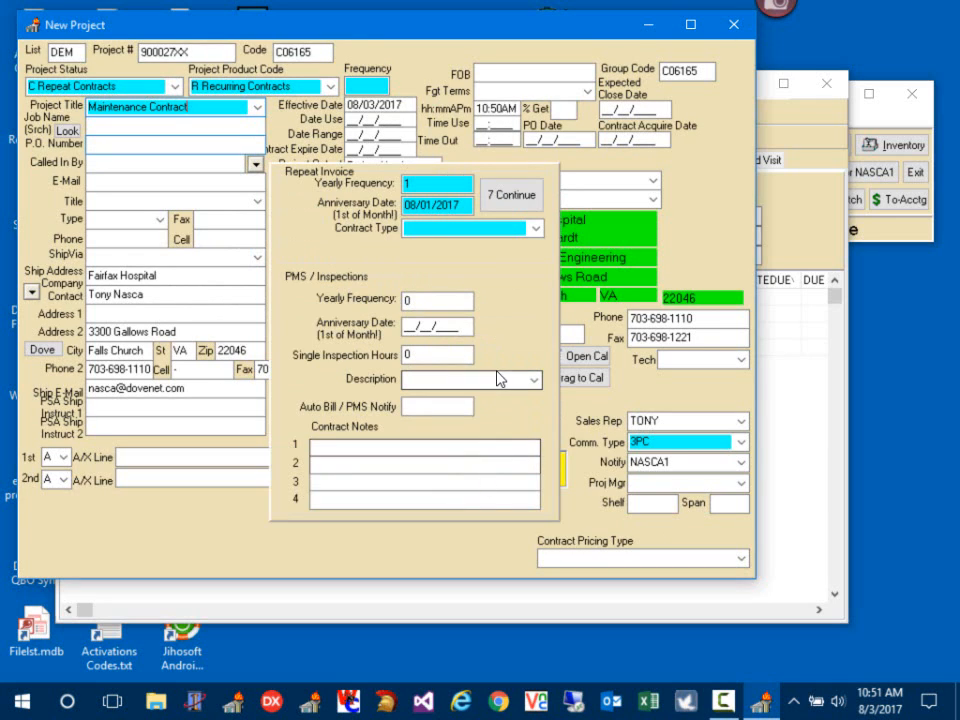
pyautogui.click(433, 187)
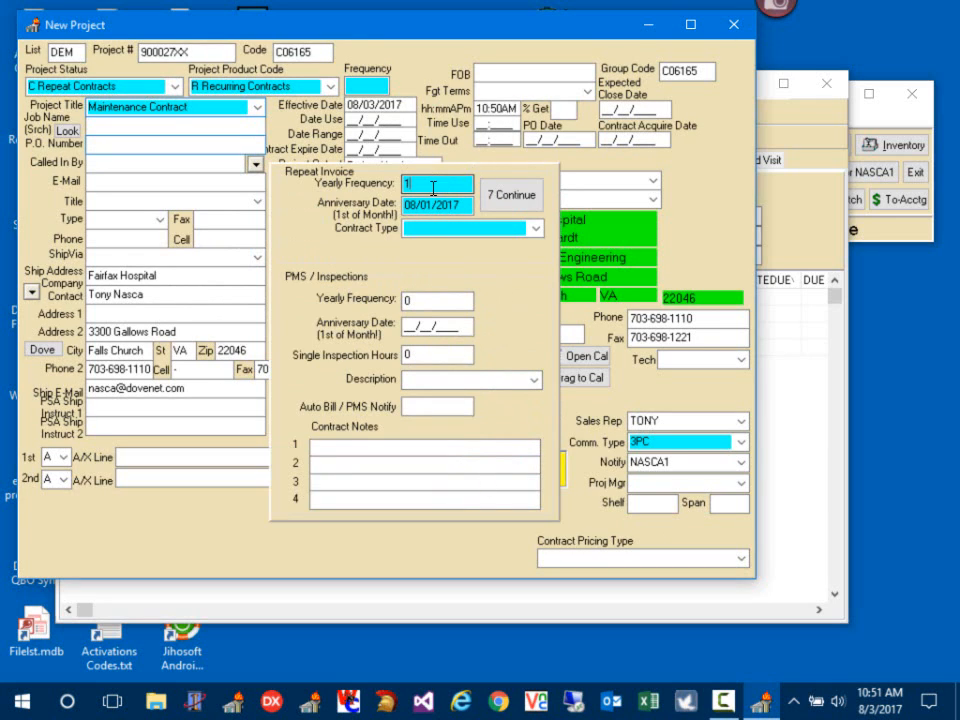
pyautogui.moveTo(433, 187); pyautogui.dragTo(393, 188)
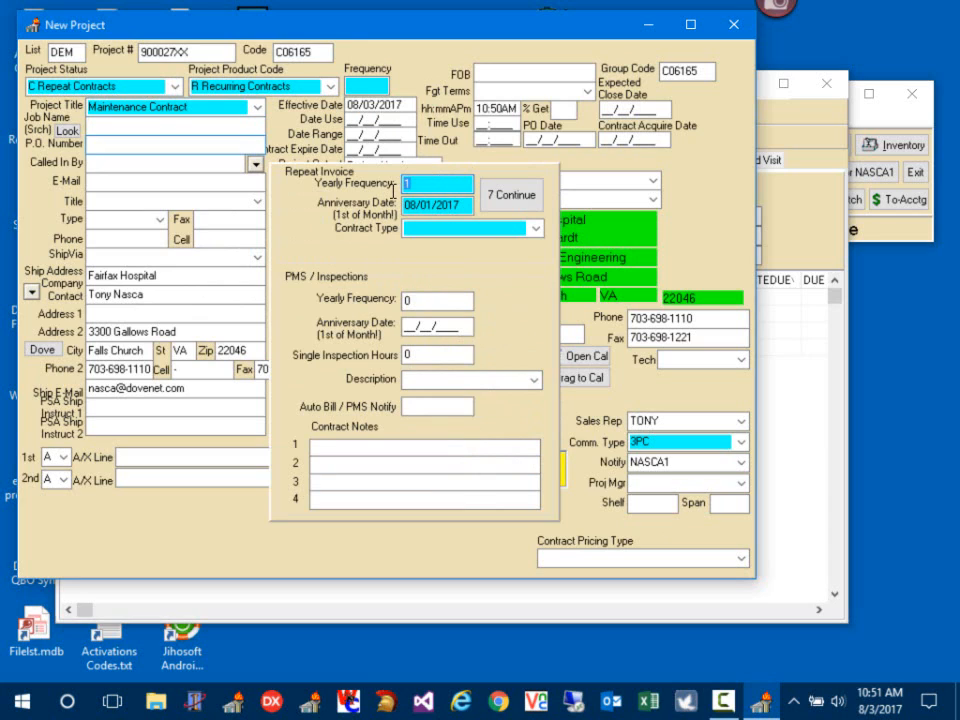
pyautogui.click(462, 204)
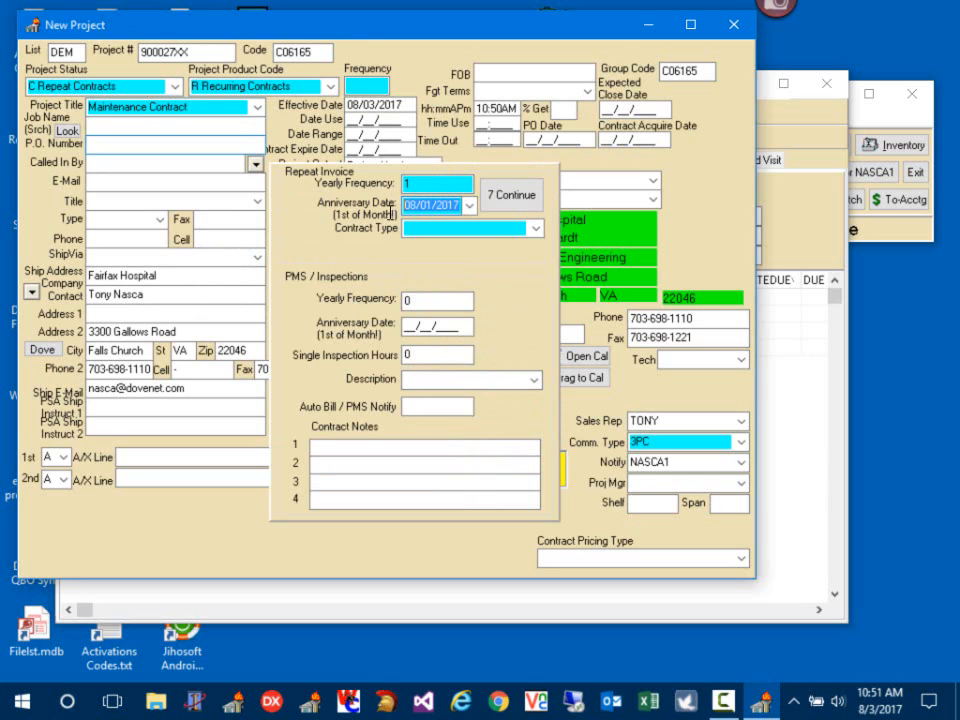
pyautogui.click(423, 206)
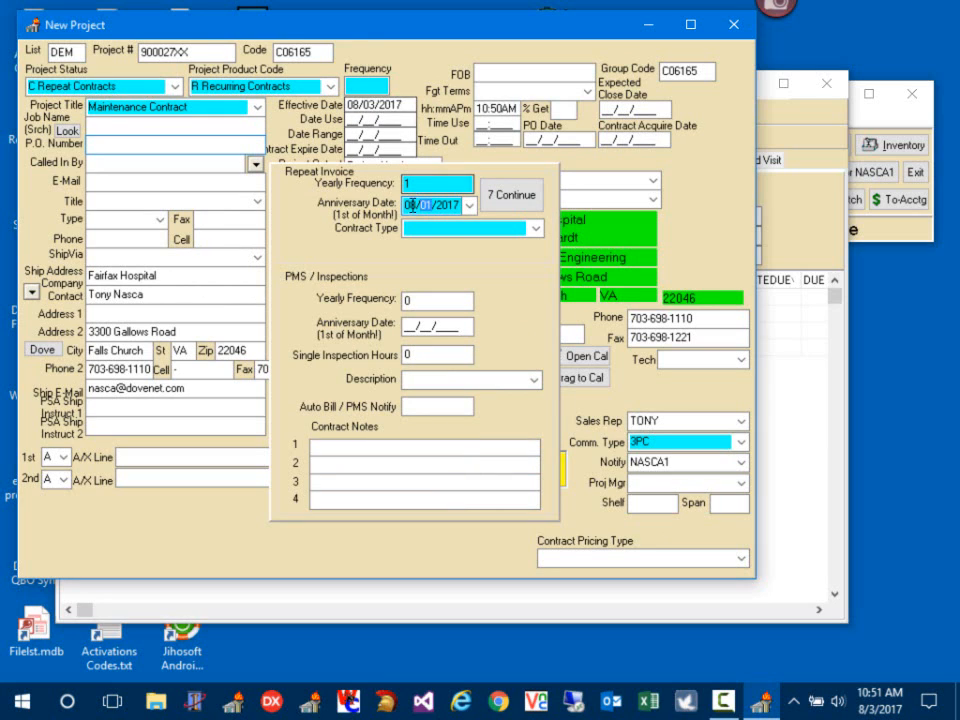
pyautogui.click(420, 229)
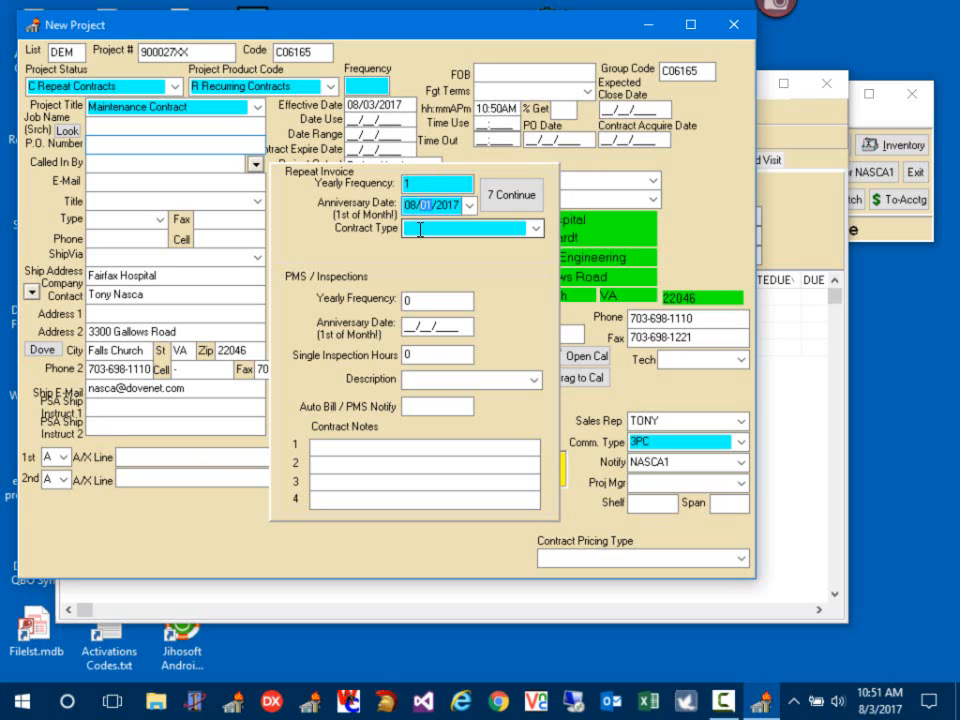
# Try 09/01/2017 as the repeat invoice's anniversary date, and set it back to 08/01/2017.
pyautogui.click(468, 205)
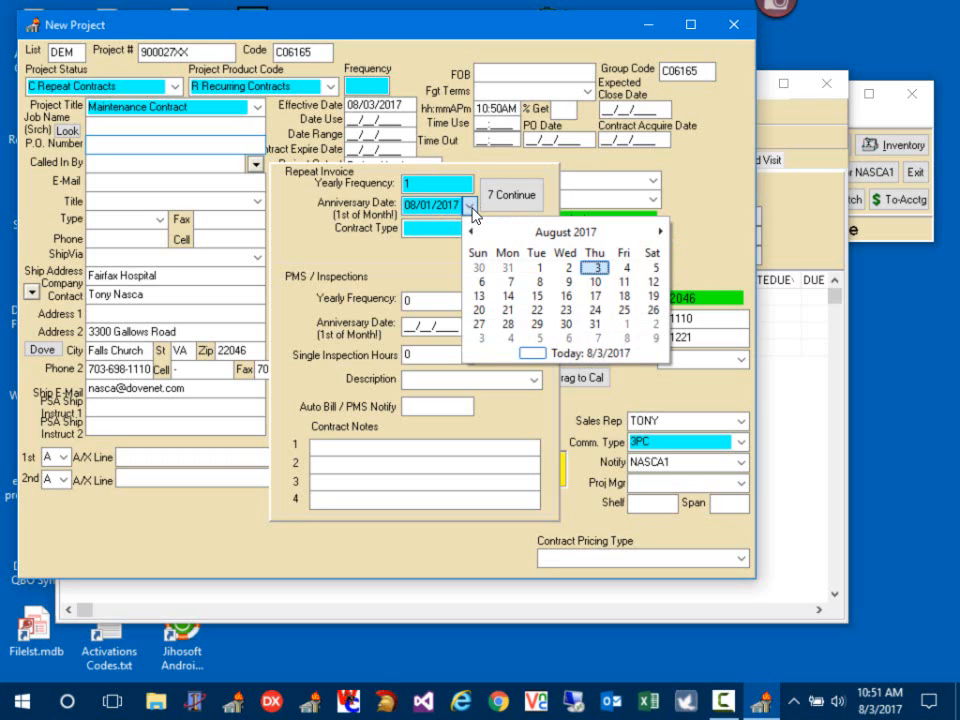
pyautogui.click(626, 324)
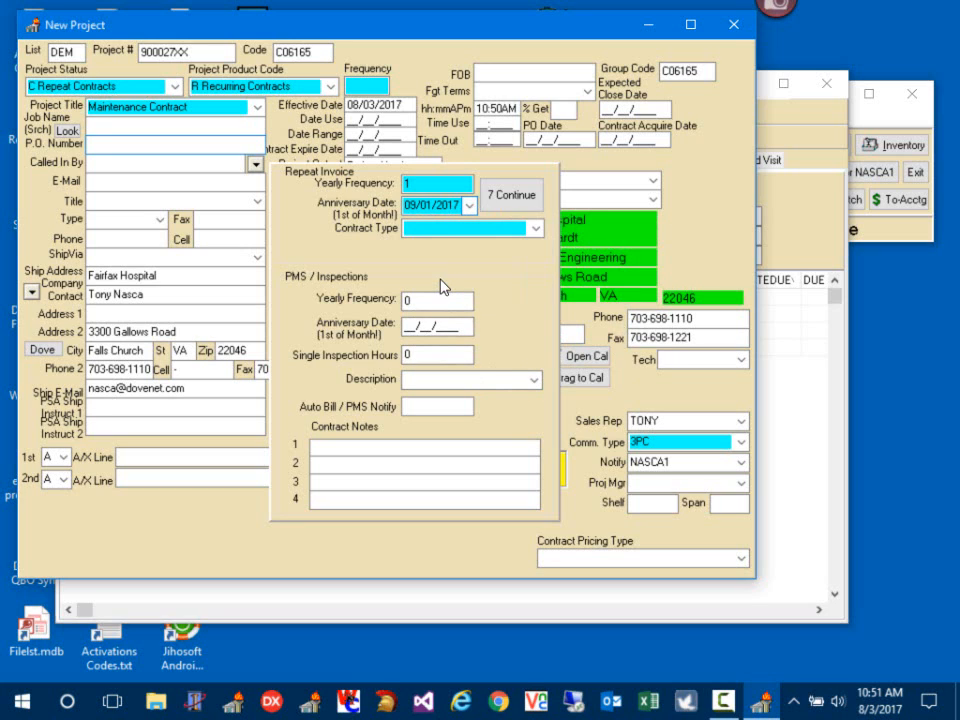
pyautogui.click(468, 205)
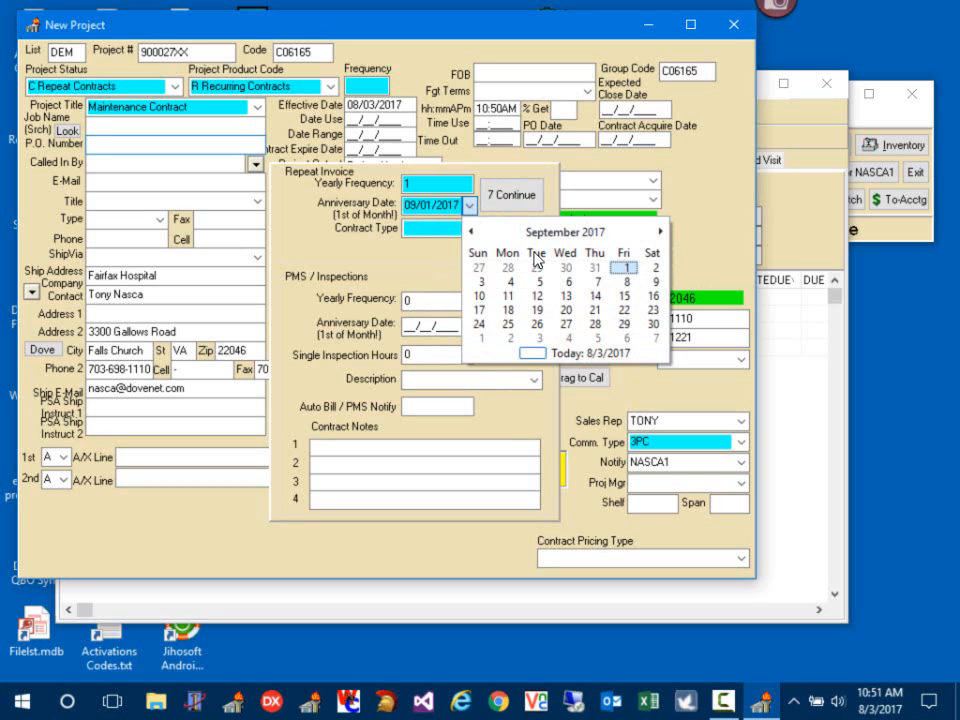
pyautogui.click(471, 232)
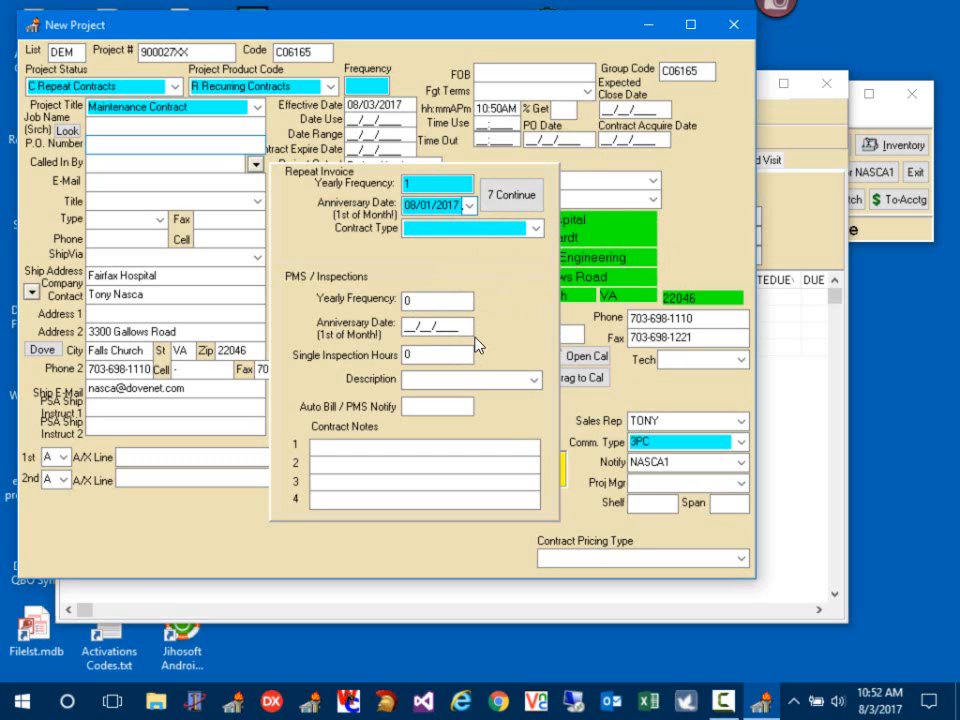
# Set the repeat invoice's contract type to PLAN P and go back to its yearly frequency.
pyautogui.click(537, 233)
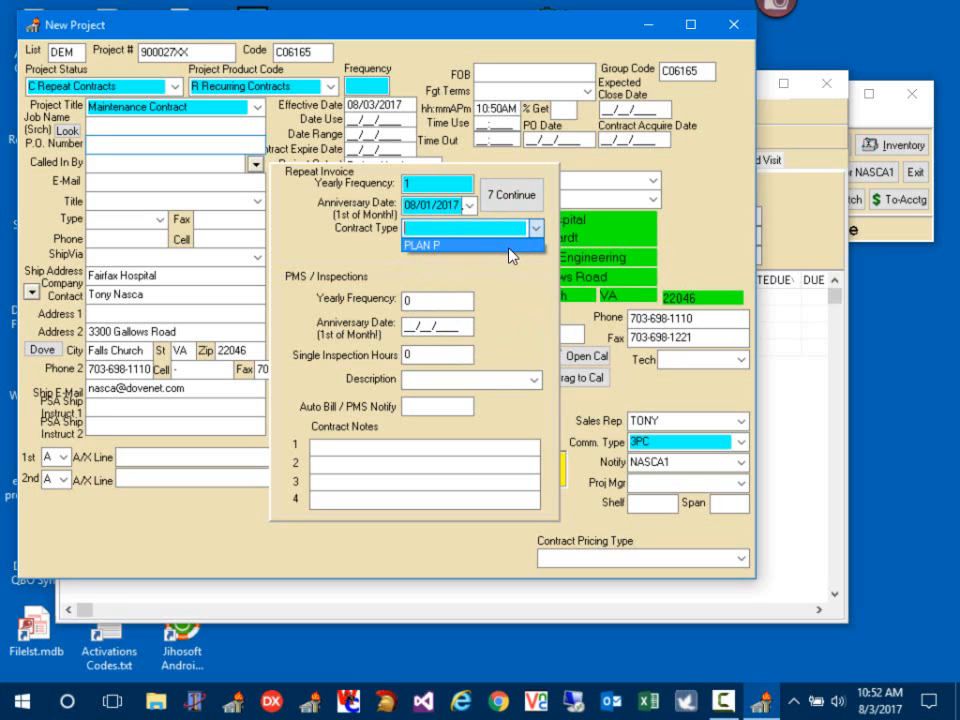
pyautogui.click(507, 246)
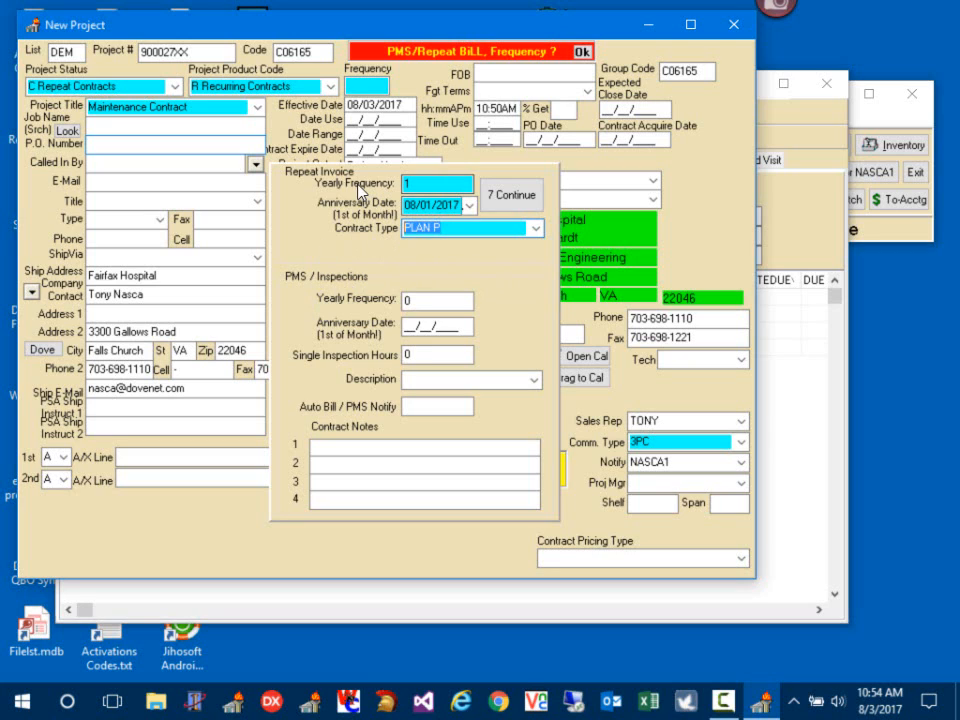
pyautogui.click(419, 186)
pyautogui.moveTo(419, 186); pyautogui.dragTo(383, 190)
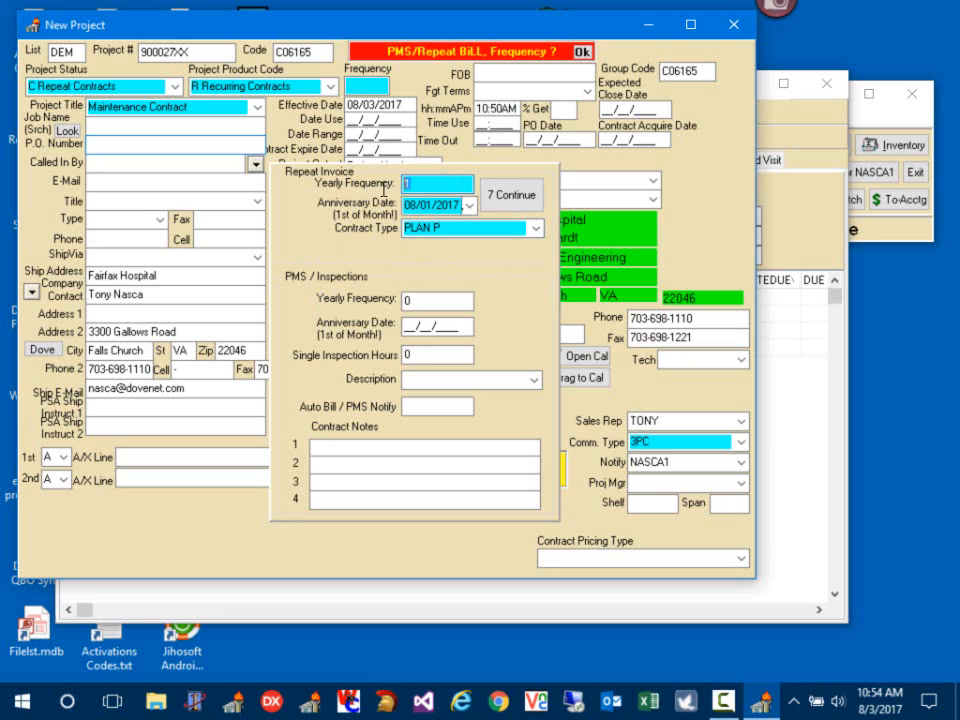
# Set the PMS inspections to a yearly frequency of 2, anniversary date 09/01/2017 and 4 single inspection hours.
pyautogui.click(426, 299)
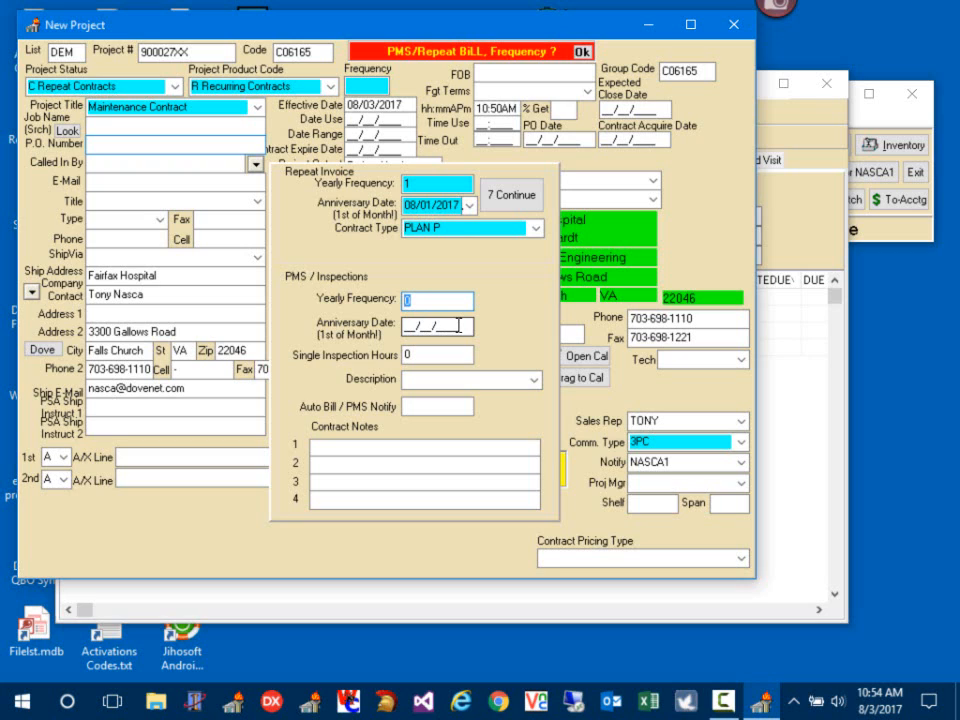
pyautogui.click(458, 325)
pyautogui.click(469, 326)
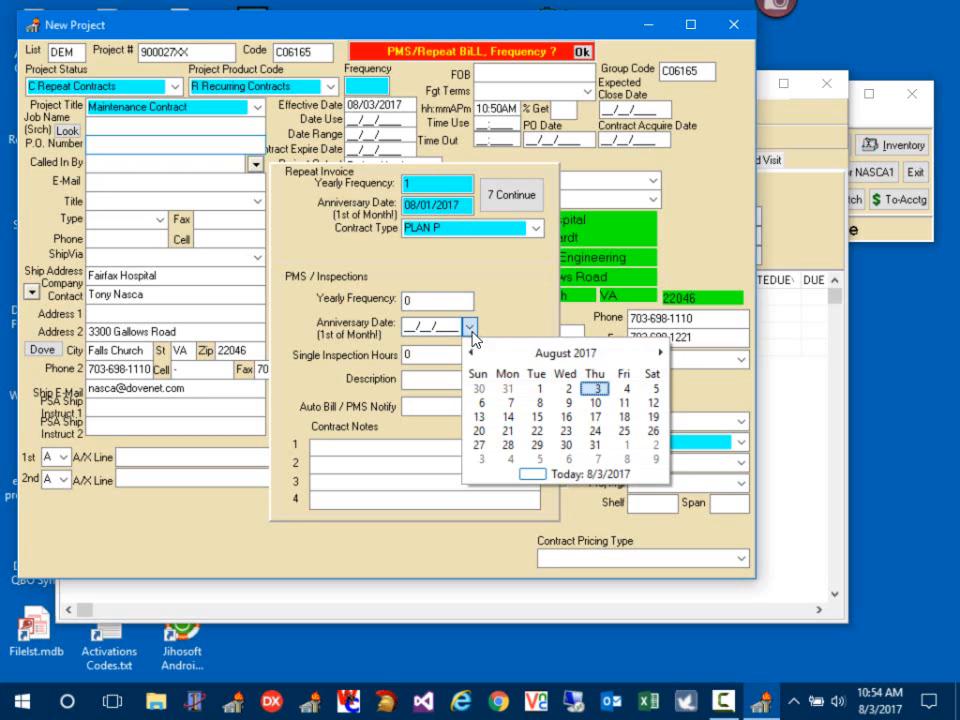
pyautogui.click(625, 445)
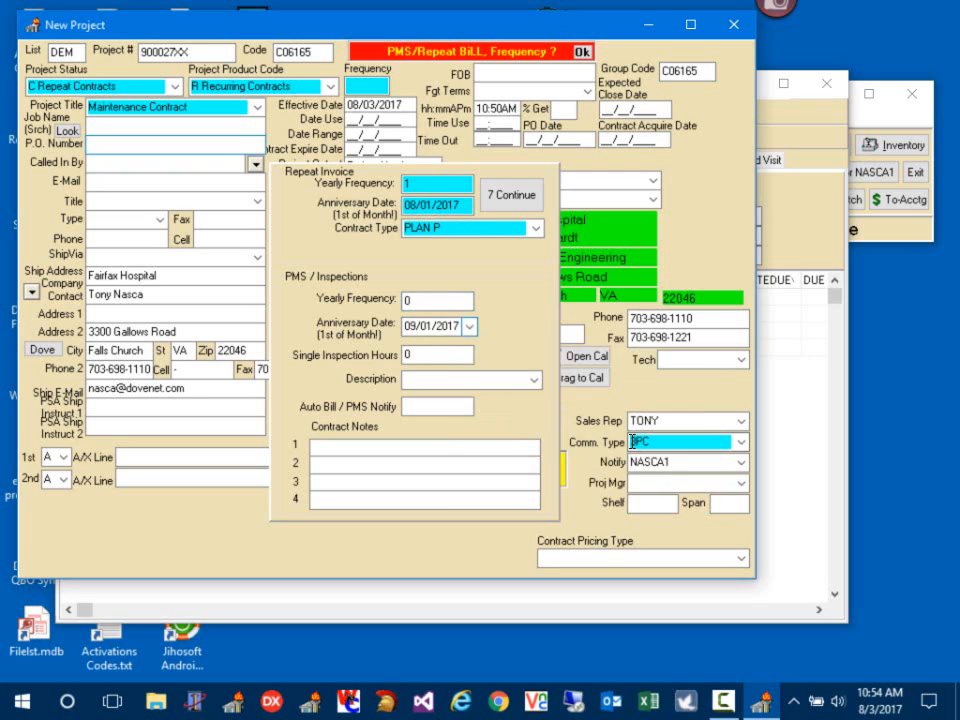
pyautogui.click(433, 301)
pyautogui.write('2')
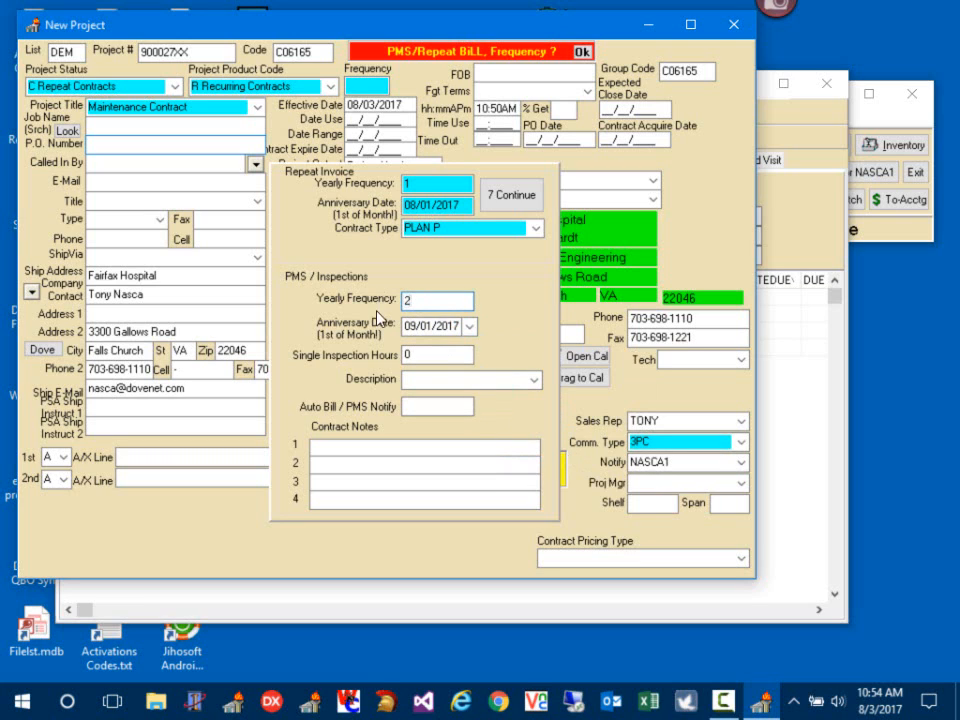
pyautogui.click(405, 354)
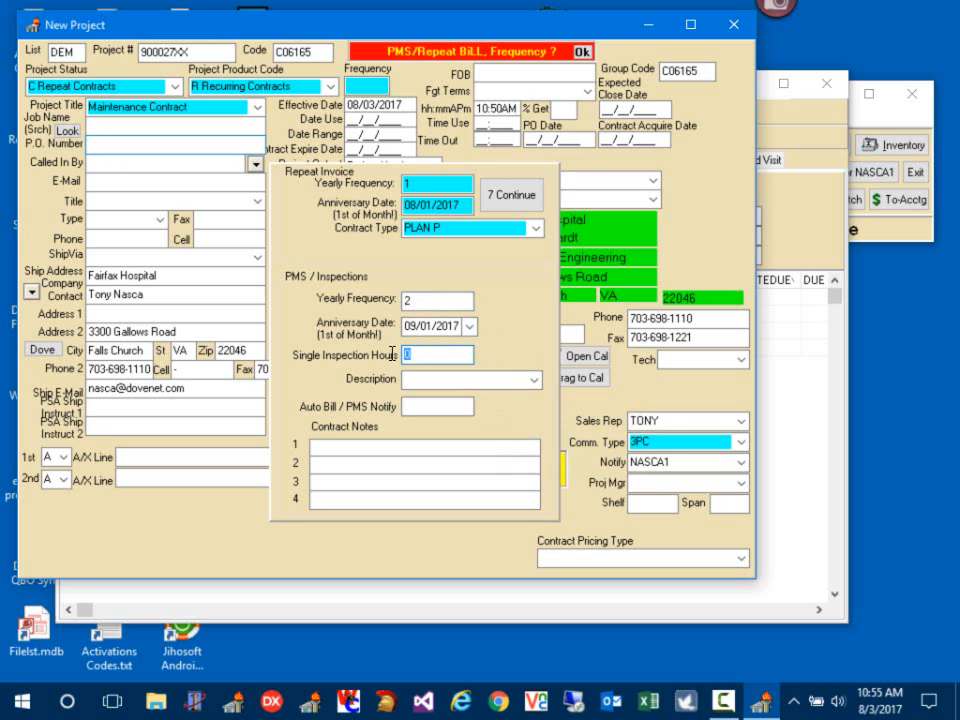
pyautogui.write('4')
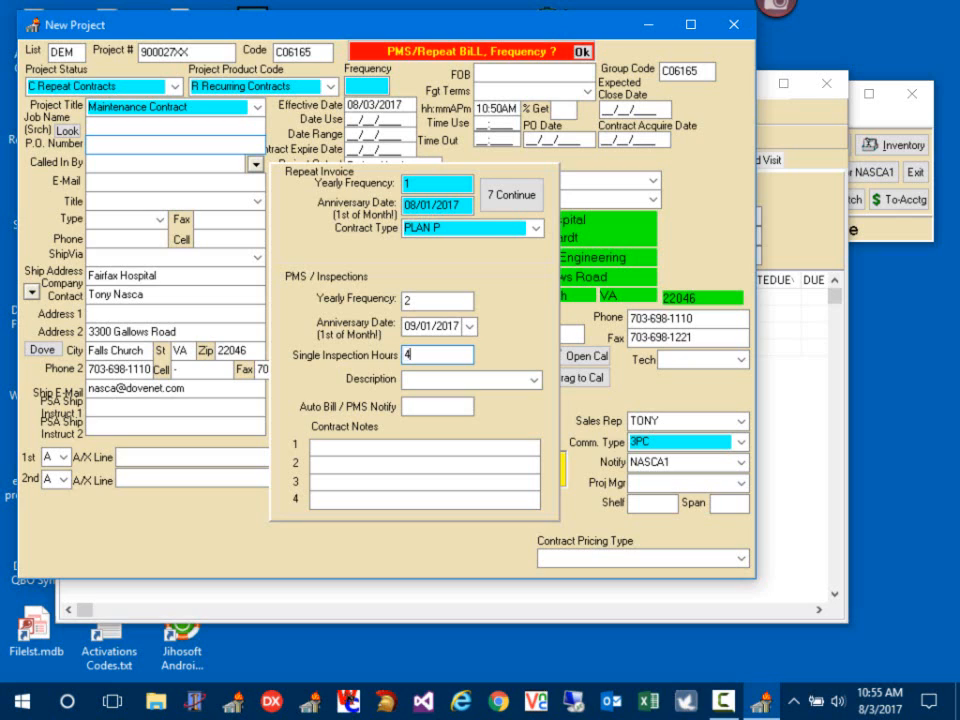
# Enter Fire Inspection as the PMS inspection description and go on to the Auto Bill / PMS Notify field.
pyautogui.click(534, 380)
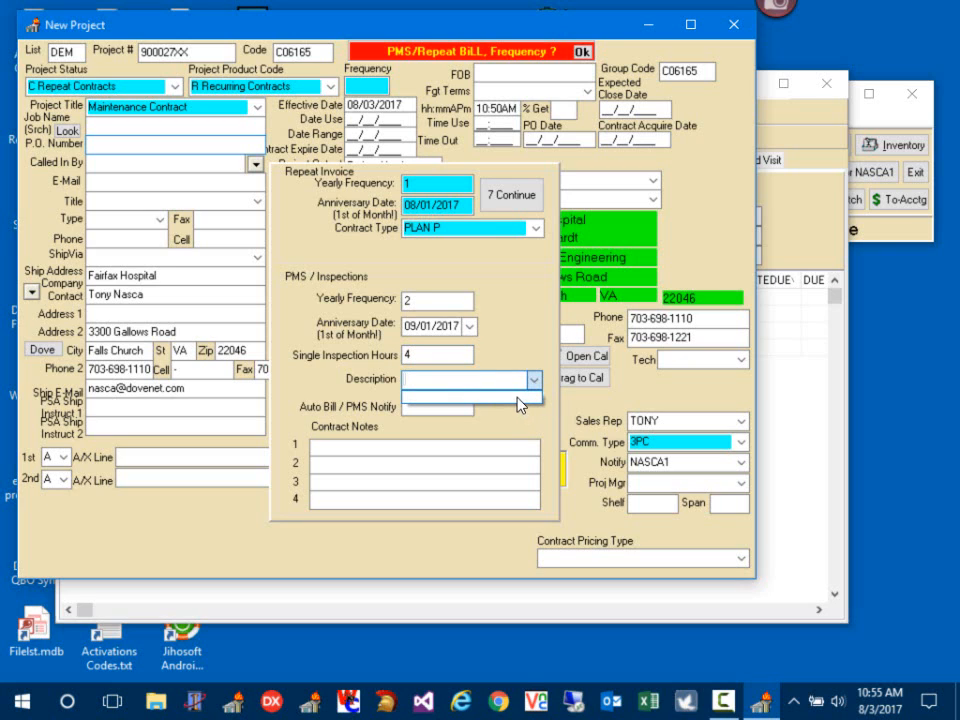
pyautogui.click(457, 380)
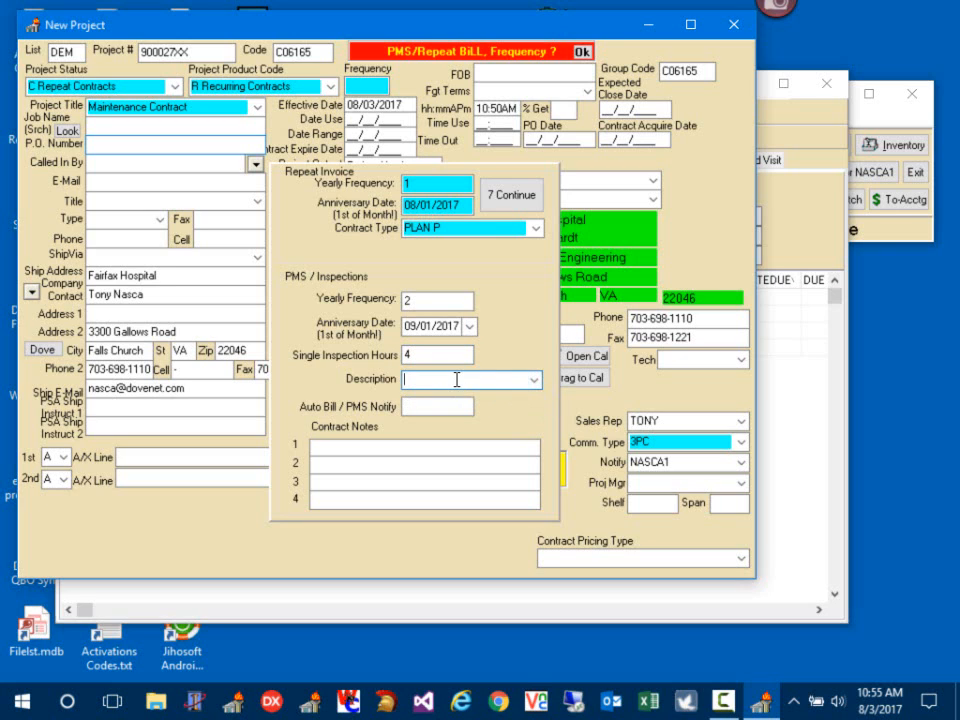
pyautogui.write('Fire Inspection')
pyautogui.press('BackSpace')
pyautogui.press('BackSpace')
pyautogui.press('BackSpace')
pyautogui.press('BackSpace')
pyautogui.write('ion')
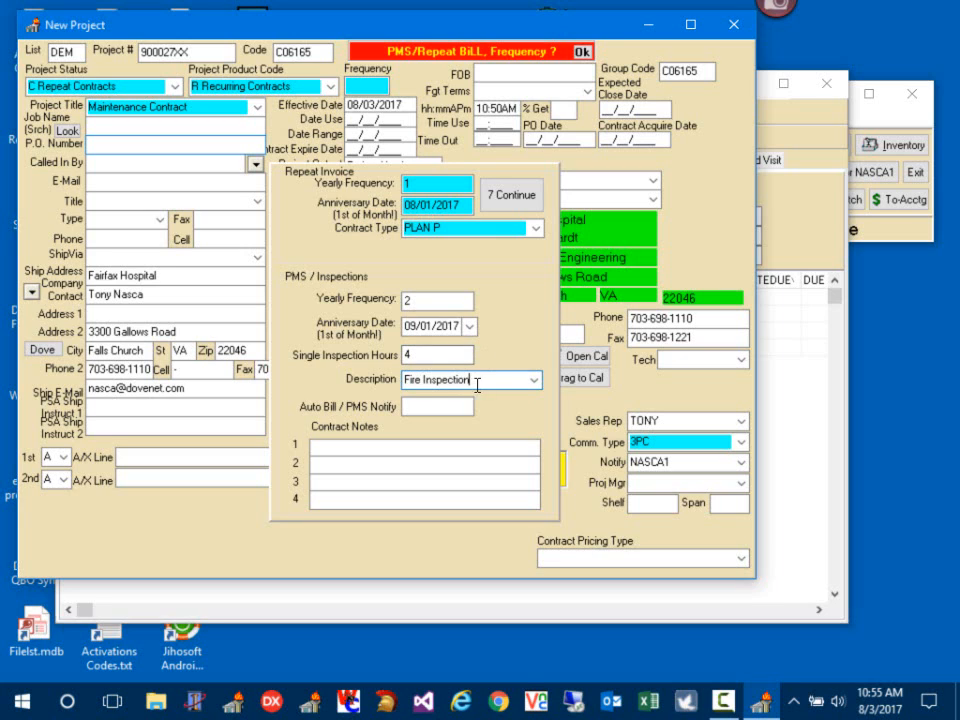
pyautogui.moveTo(477, 385); pyautogui.dragTo(394, 381)
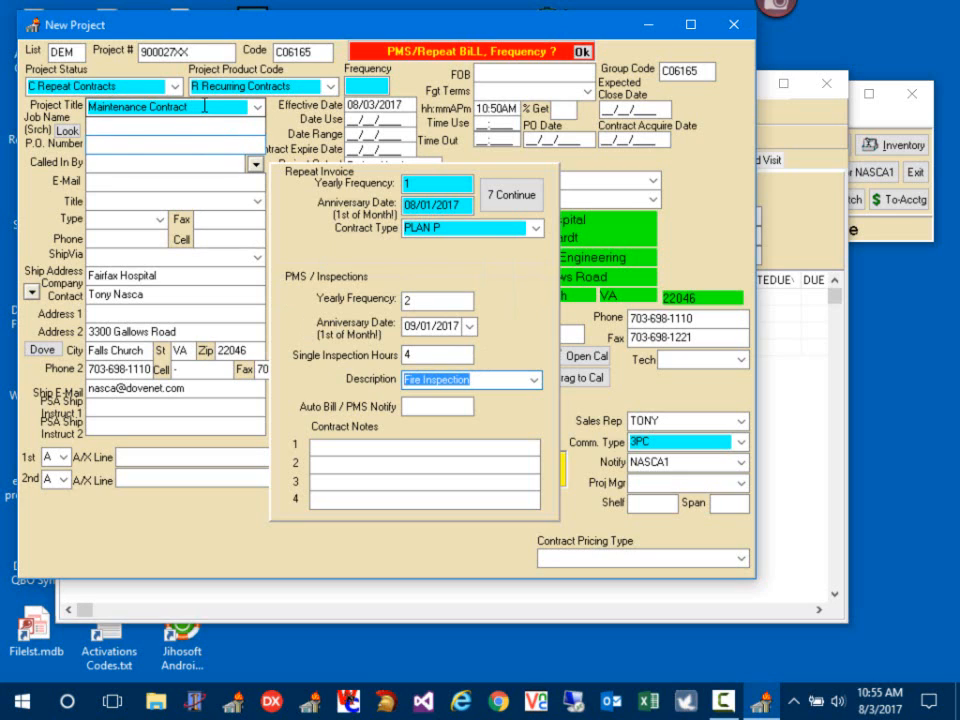
pyautogui.click(419, 406)
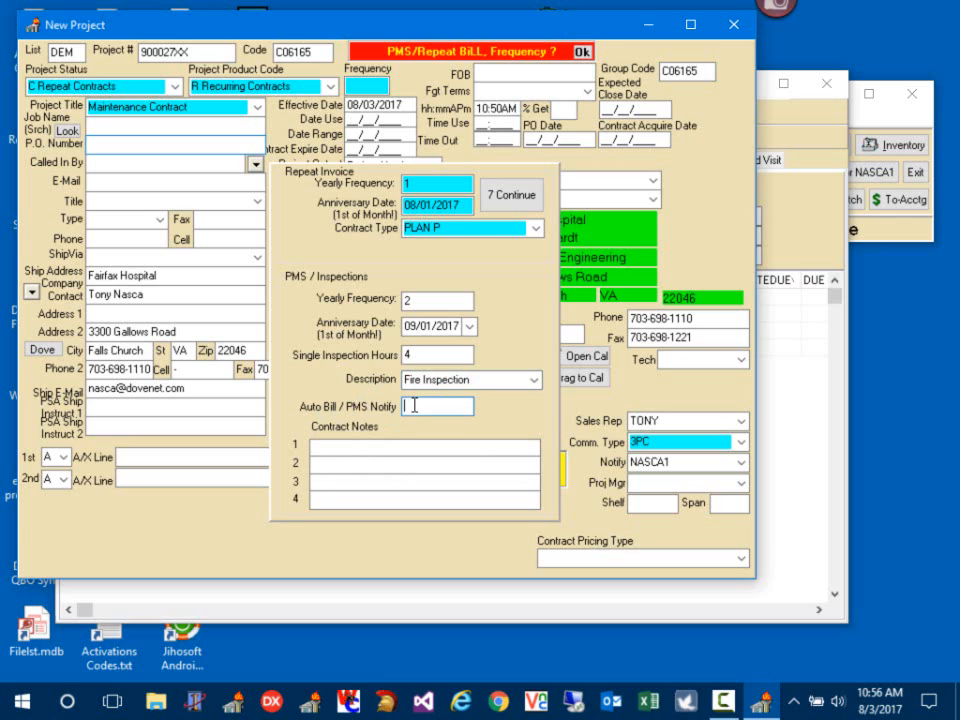
# Accept the repeat invoice and inspection settings and build the project with the Edit Project option.
pyautogui.click(510, 195)
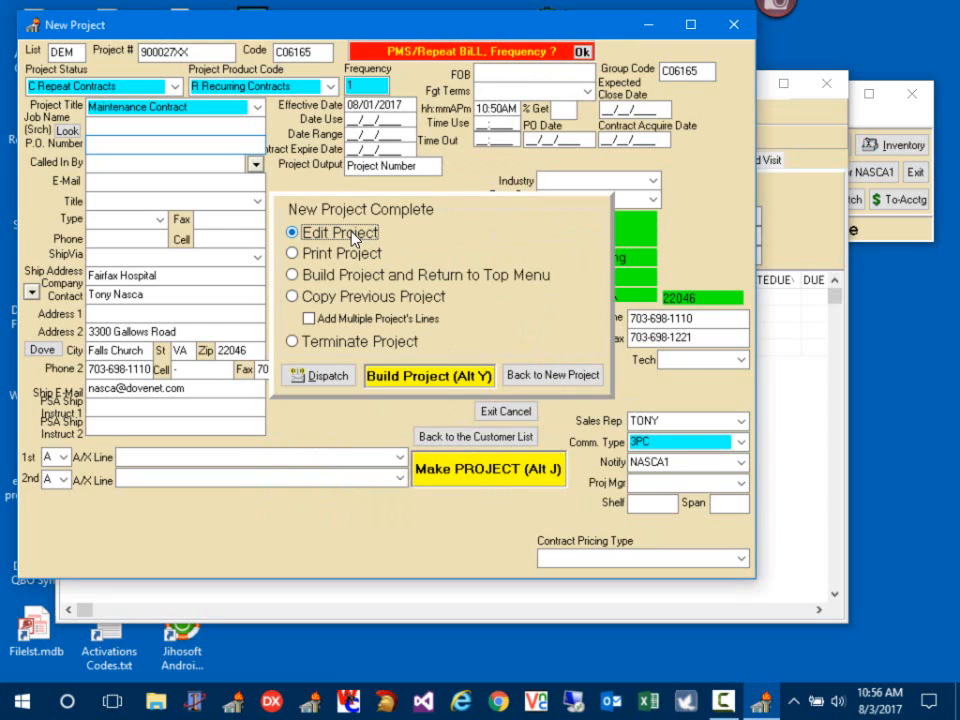
pyautogui.click(425, 376)
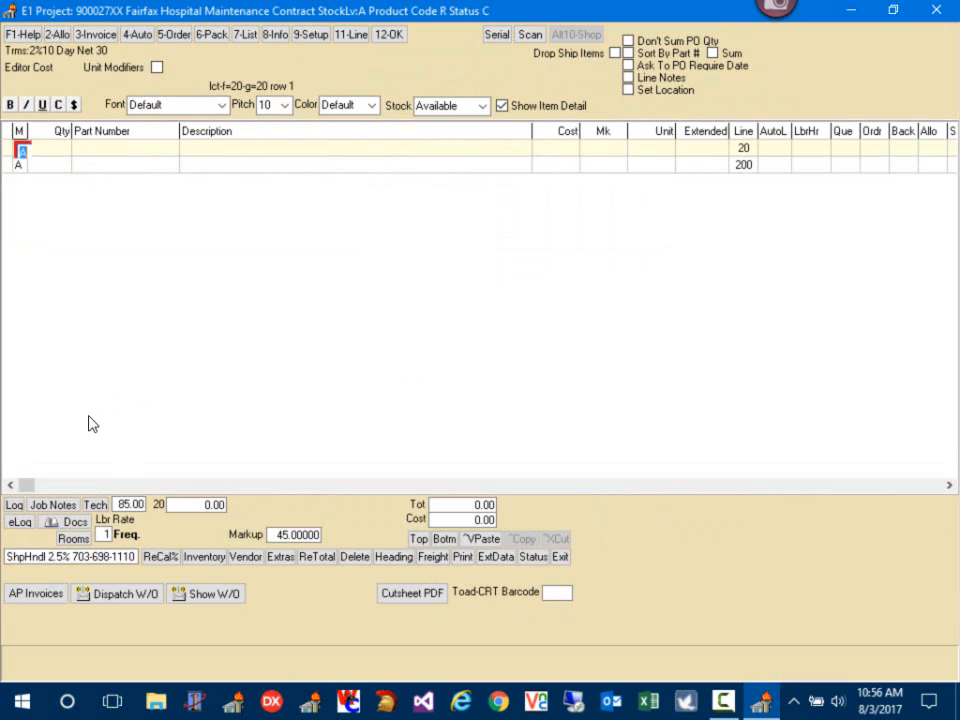
pyautogui.click(112, 536)
# Make line 200 a part line and shop the inventory by manufacturer ID DOVE.
pyautogui.click(23, 167)
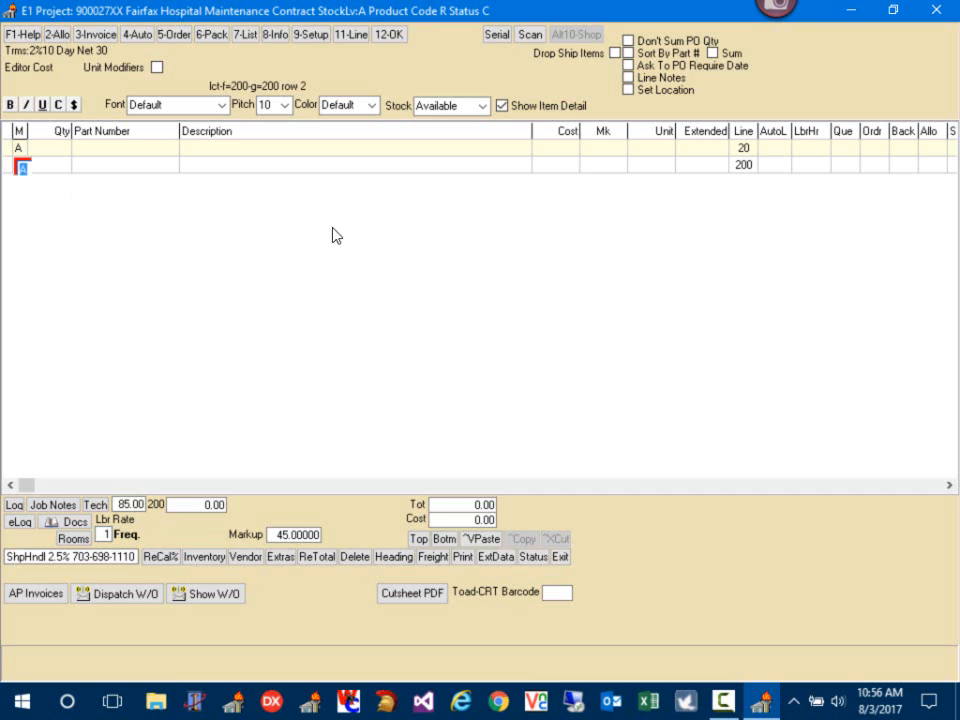
pyautogui.write('P')
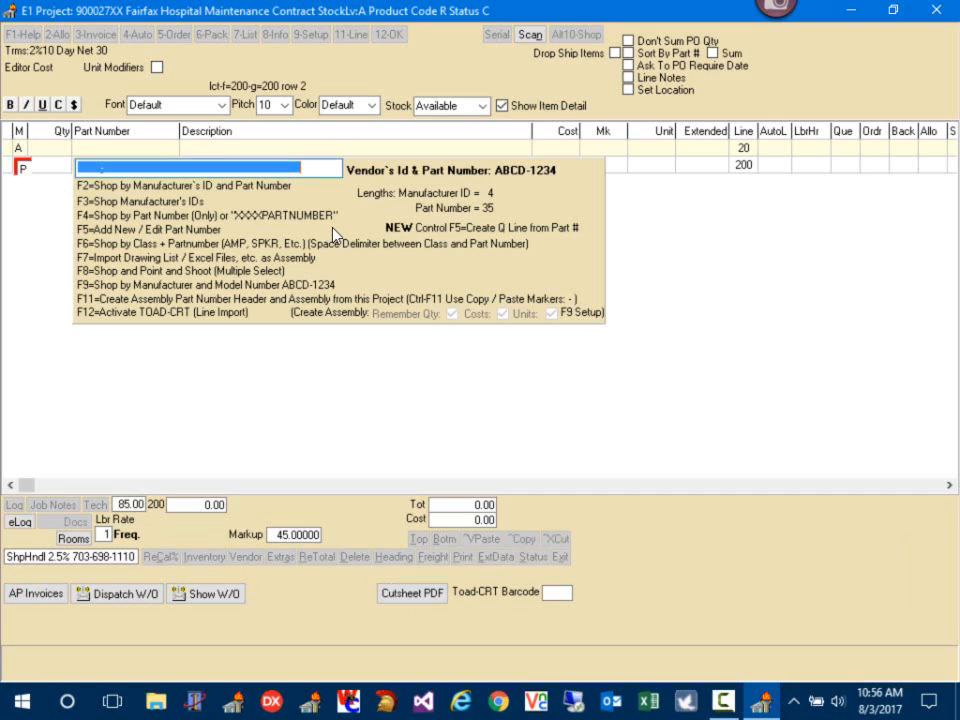
pyautogui.write('DOCE')
pyautogui.press('BackSpace')
pyautogui.press('BackSpace')
pyautogui.press('BackSpace')
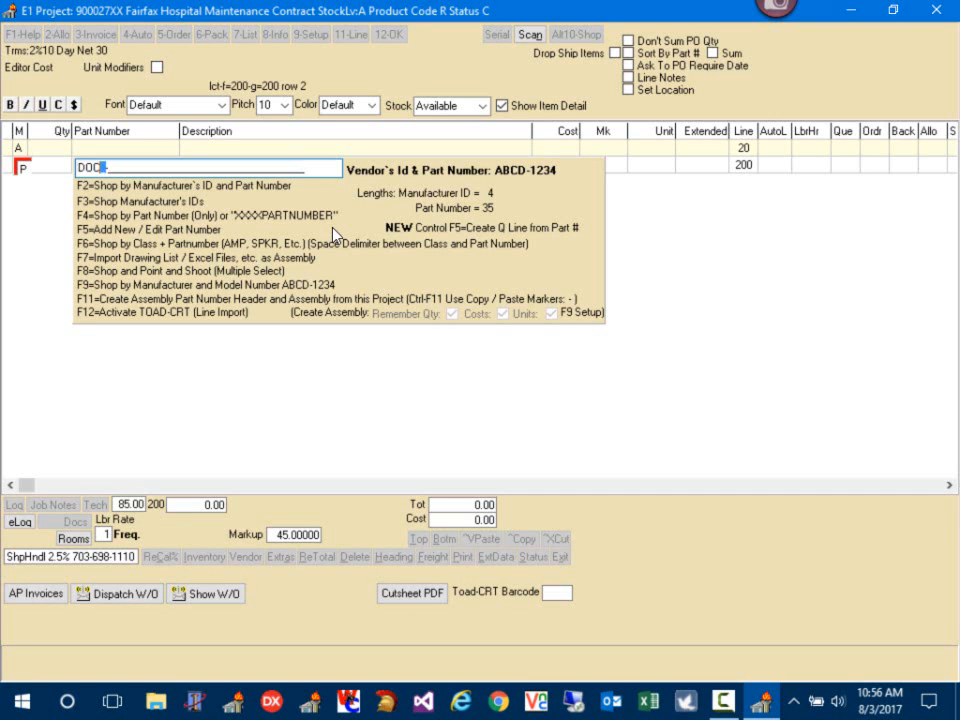
pyautogui.write('VE-')
pyautogui.press('F2')
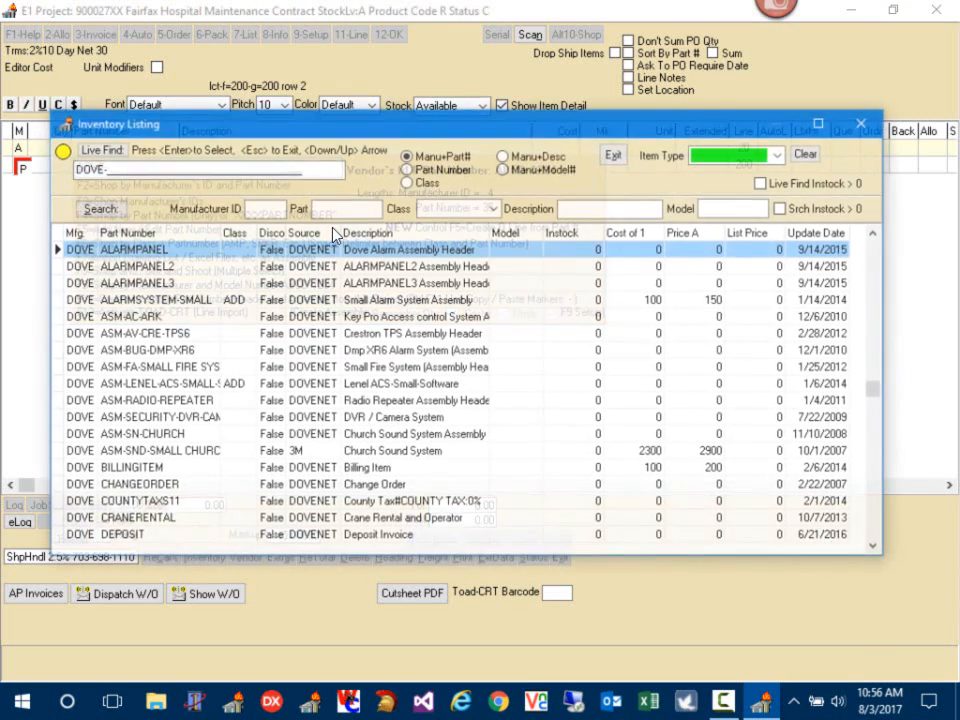
# Pick the DOVE MAINTENANCE item from the inventory listing and load the item only, without its assembly lines.
pyautogui.press('Down')
pyautogui.press('Down')
pyautogui.press('Down')
pyautogui.press('Down')
pyautogui.press('Down')
pyautogui.press('Down')
pyautogui.press('Down')
pyautogui.press('Down')
pyautogui.press('Down')
pyautogui.press('Down')
pyautogui.press('Down')
pyautogui.press('Down')
pyautogui.press('Down')
pyautogui.press('Down')
pyautogui.press('Down')
pyautogui.press('Down')
pyautogui.press('Down')
pyautogui.press('Down')
pyautogui.press('Down')
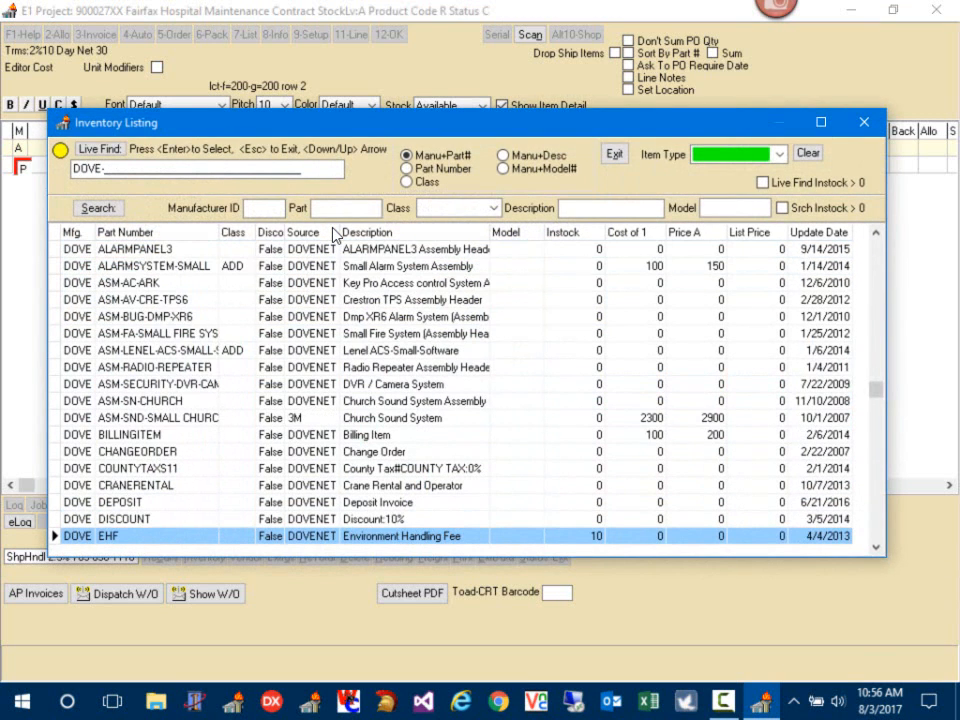
pyautogui.press('Up')
pyautogui.press('Up')
pyautogui.press('Up')
pyautogui.press('Up')
pyautogui.press('Up')
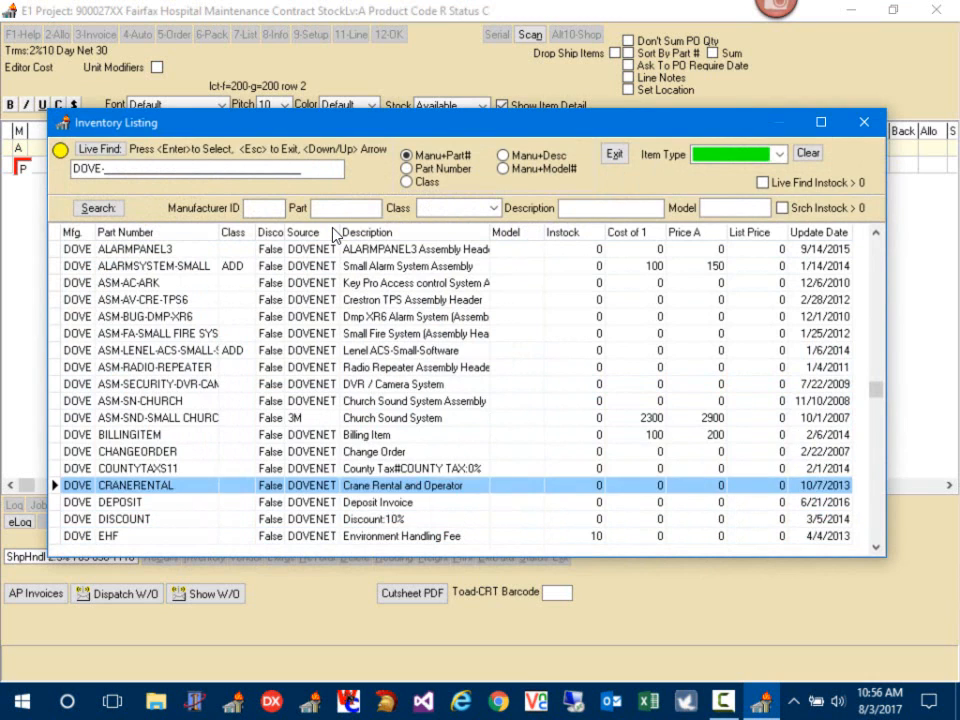
pyautogui.press('Down')
pyautogui.press('Down')
pyautogui.press('Down')
pyautogui.press('Down')
pyautogui.press('Down')
pyautogui.press('Down')
pyautogui.press('Down')
pyautogui.press('Down')
pyautogui.press('Down')
pyautogui.press('Down')
pyautogui.press('Down')
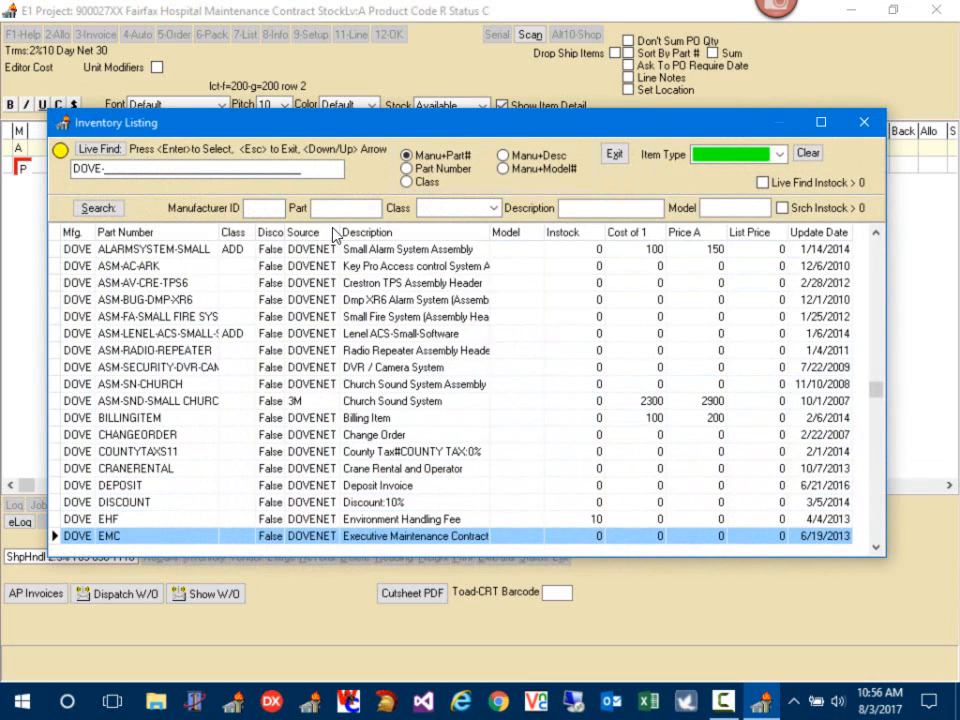
pyautogui.press('Down')
pyautogui.press('Up')
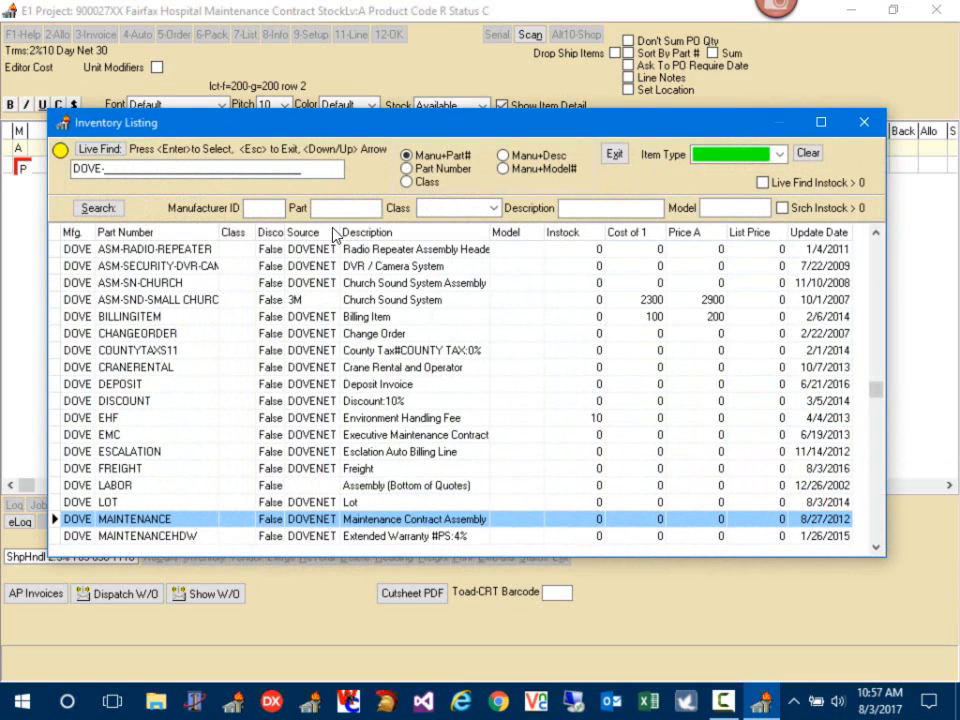
pyautogui.press('Return')
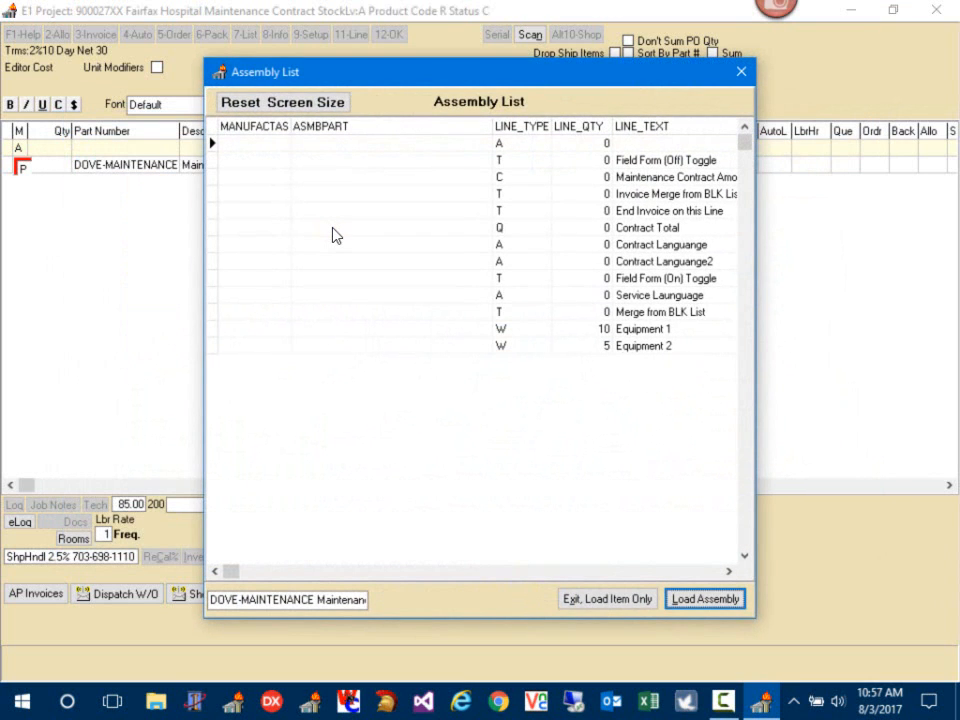
pyautogui.click(614, 597)
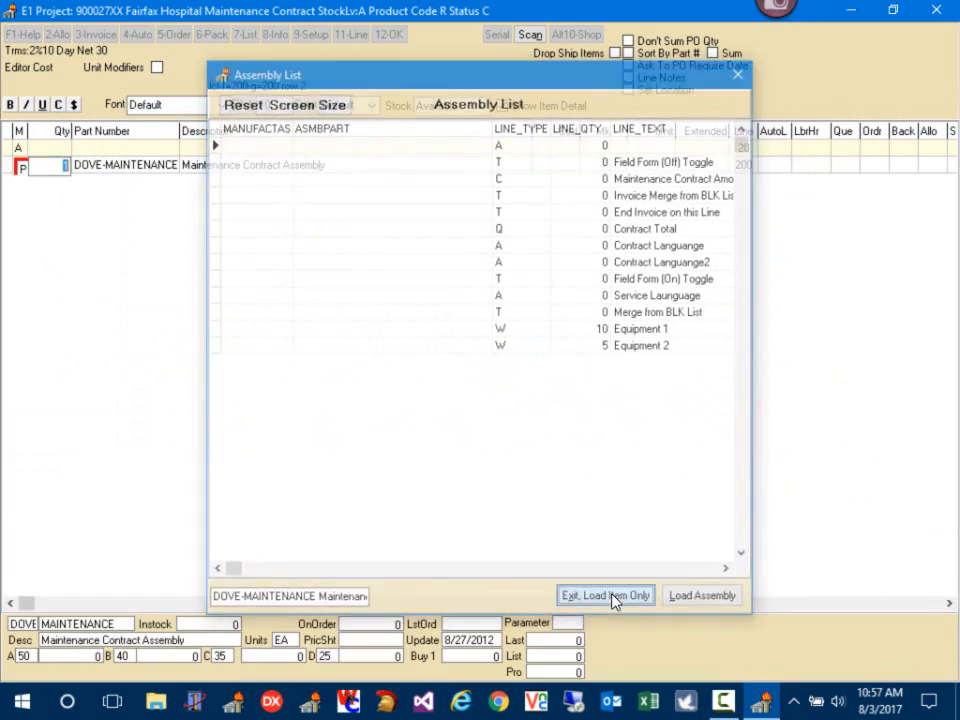
# Accept quantity 1 and cost 0 for the maintenance item and set its unit price to 2500.
pyautogui.press('Return')
pyautogui.press('Return')
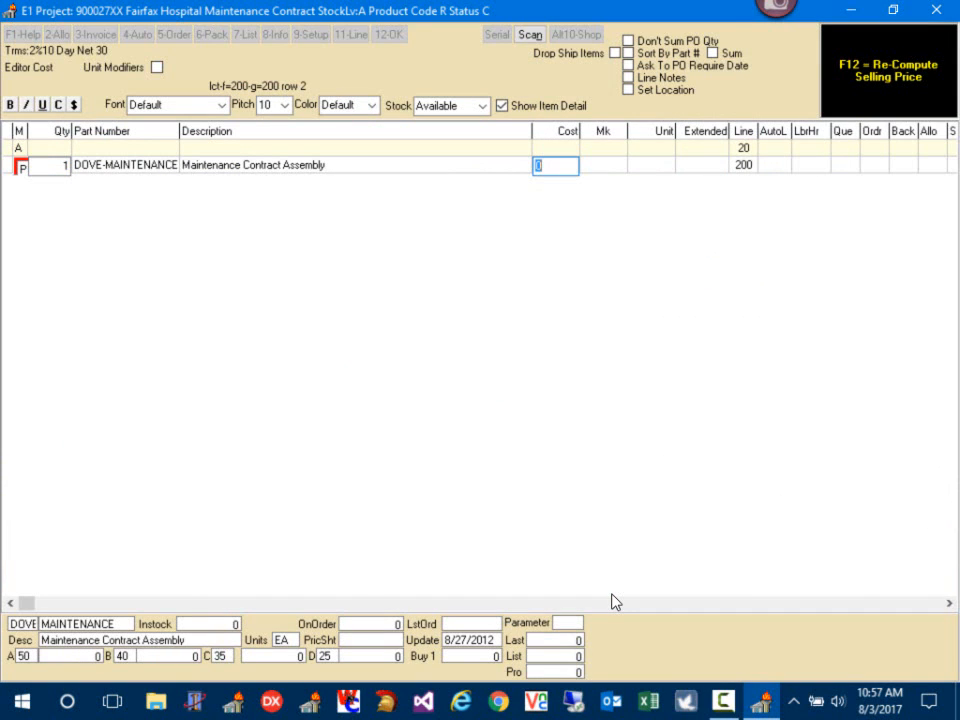
pyautogui.press('Return')
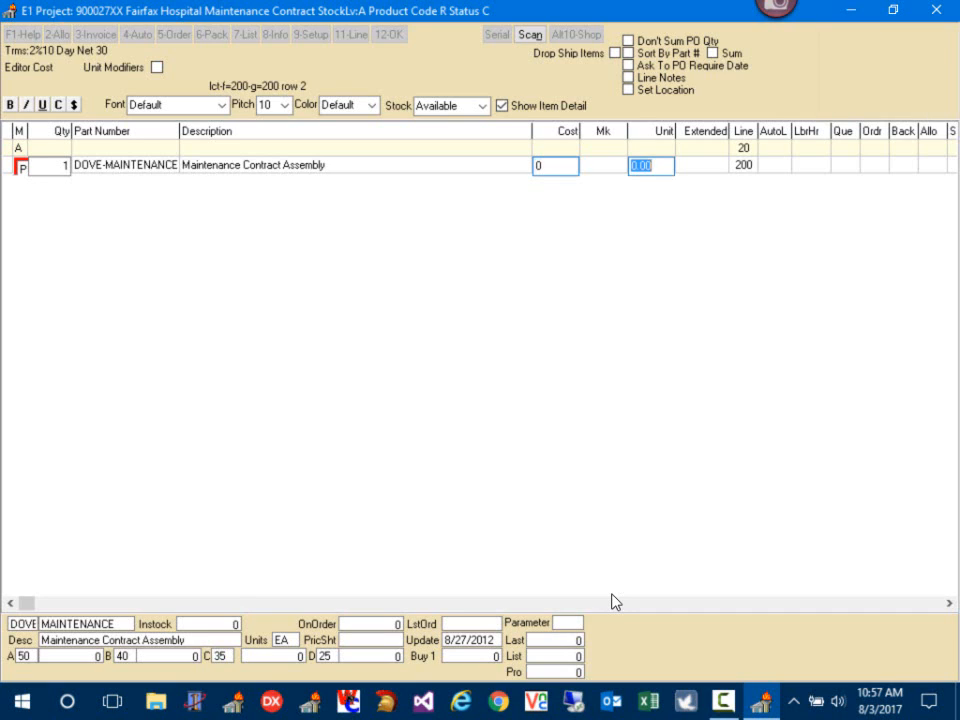
pyautogui.write('2500')
pyautogui.press('Return')
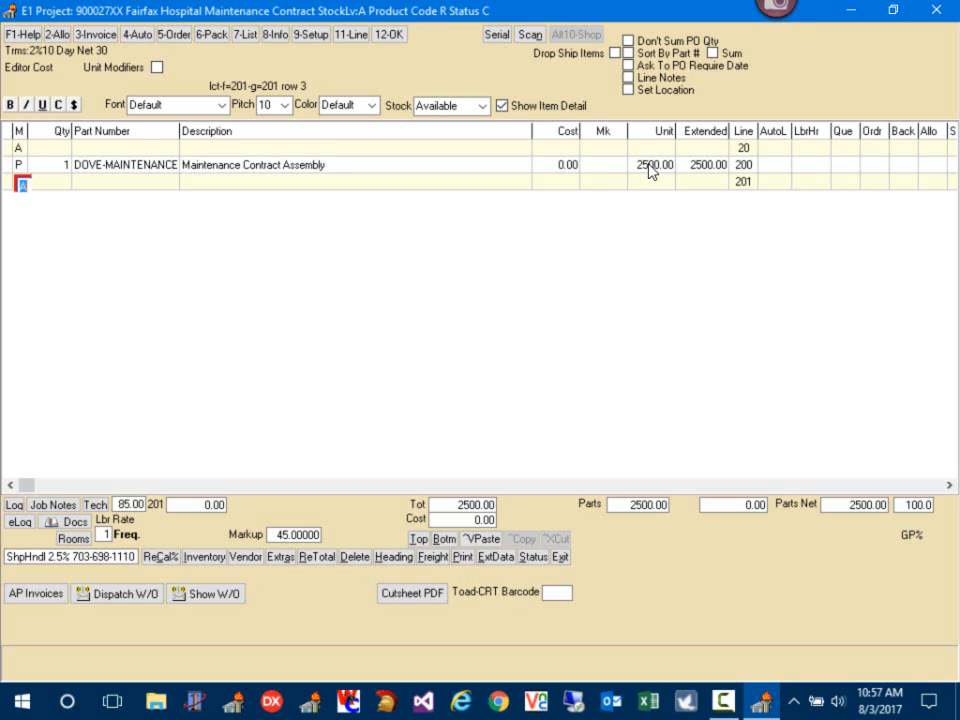
# Set the auto billing frequency to 4 in the project heading's contract setup, save it and return to the project lines.
pyautogui.click(308, 36)
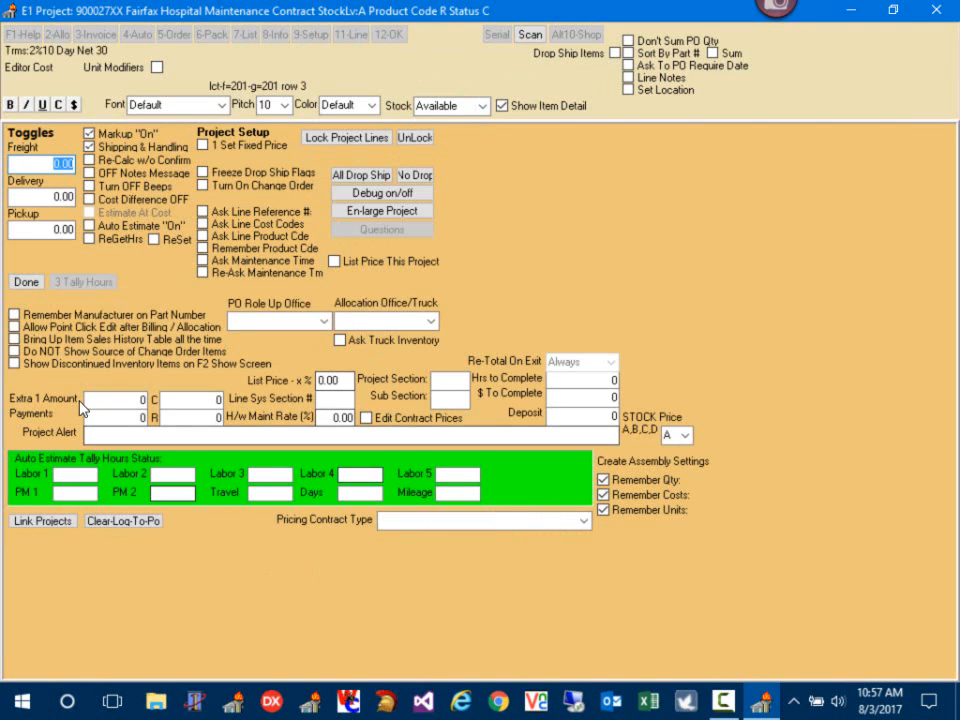
pyautogui.click(30, 284)
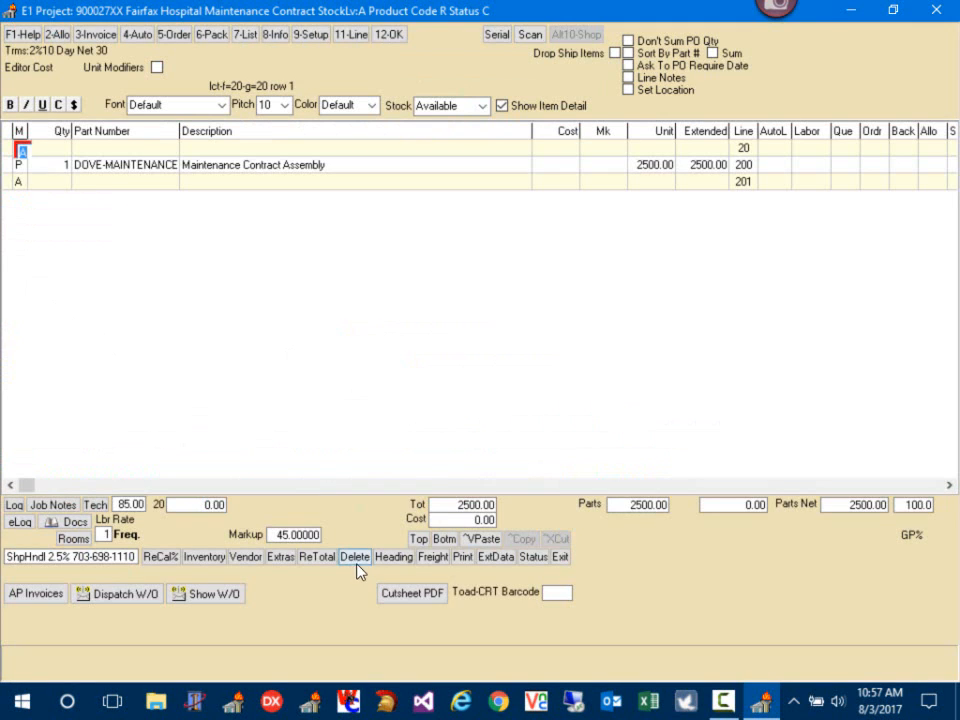
pyautogui.click(393, 561)
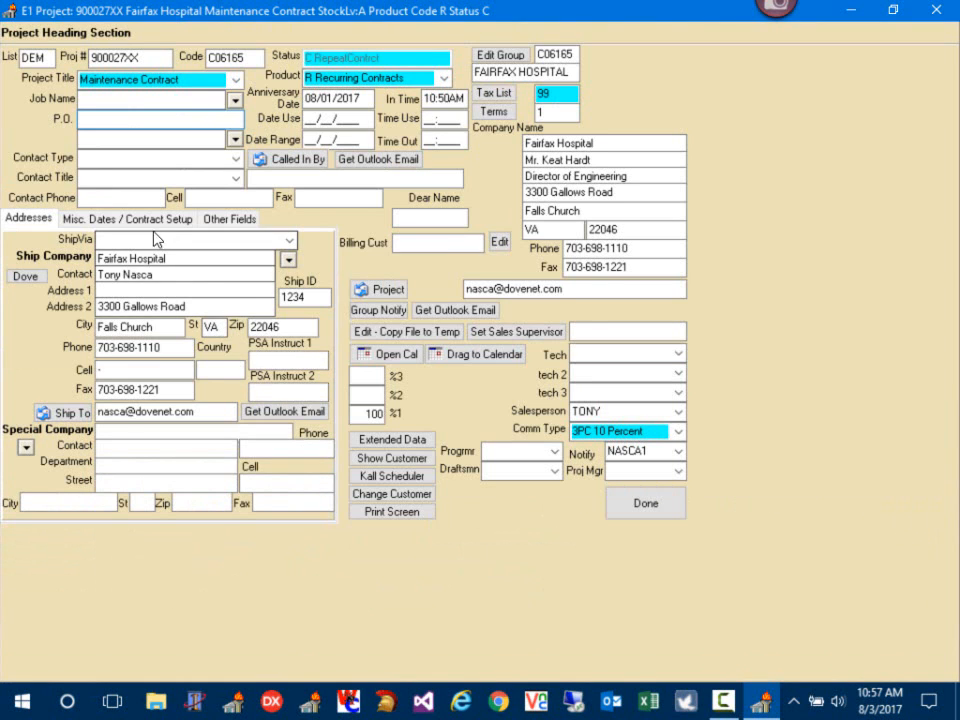
pyautogui.click(128, 217)
pyautogui.click(313, 241)
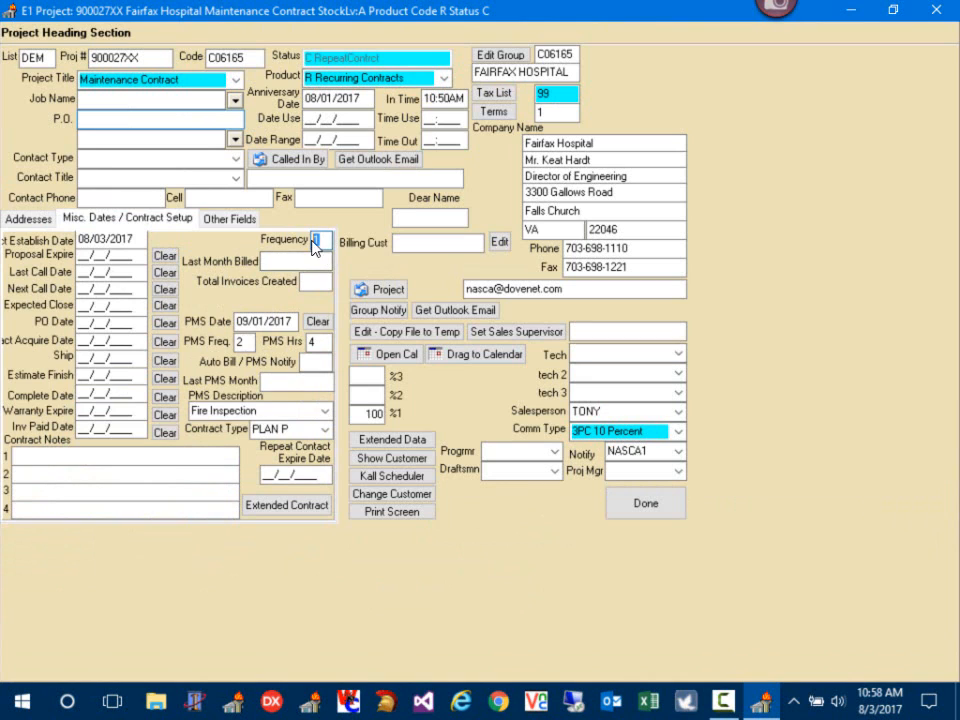
pyautogui.write('4')
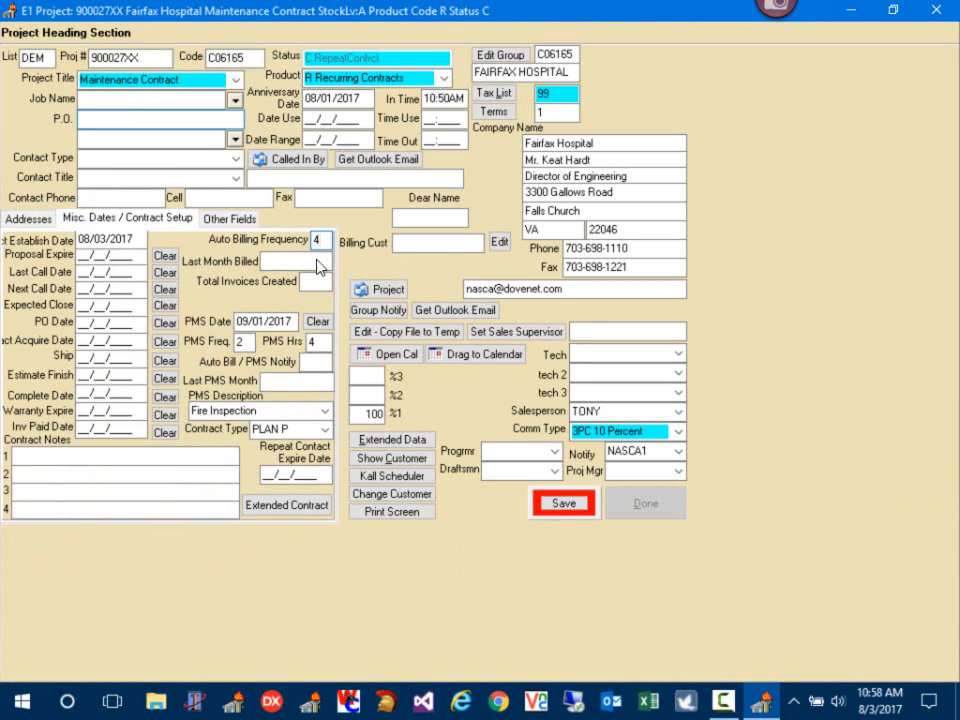
pyautogui.click(580, 503)
pyautogui.click(628, 506)
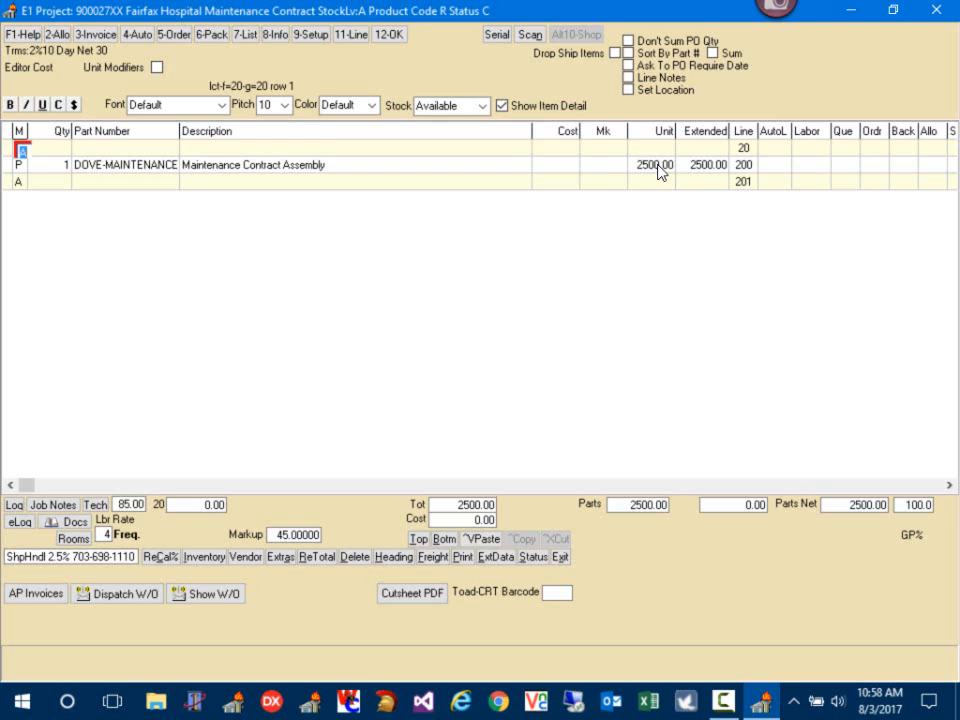
# Add blank A lines 202 through 206 below the maintenance item, starting from line 201.
pyautogui.click(18, 183)
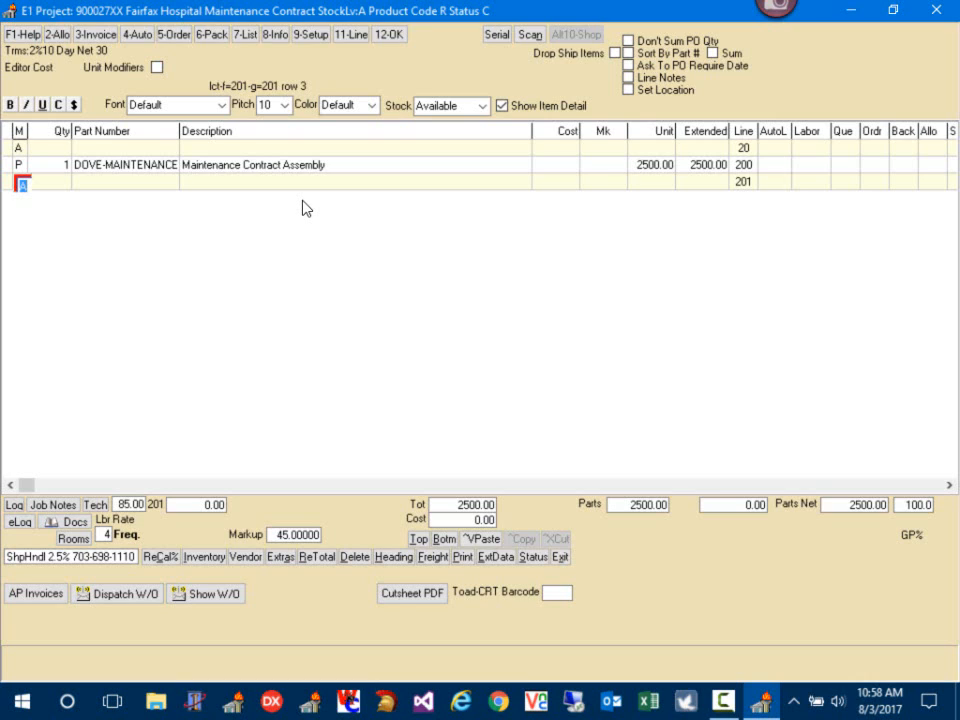
pyautogui.press('Return')
pyautogui.press('Return')
pyautogui.press('Return')
pyautogui.press('Return')
pyautogui.press('Return')
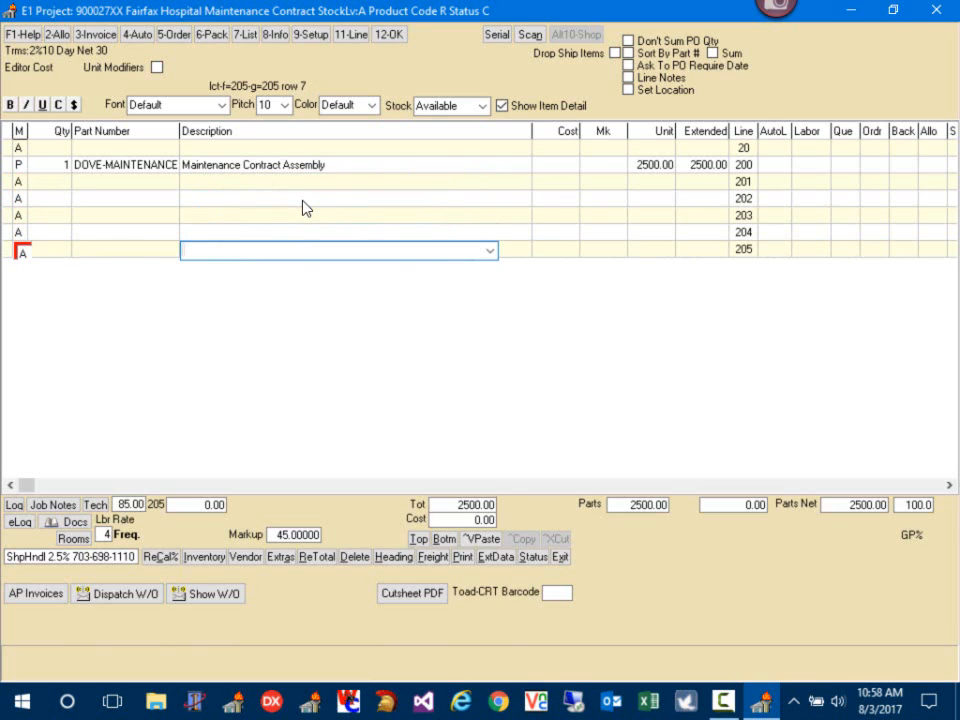
pyautogui.press('Return')
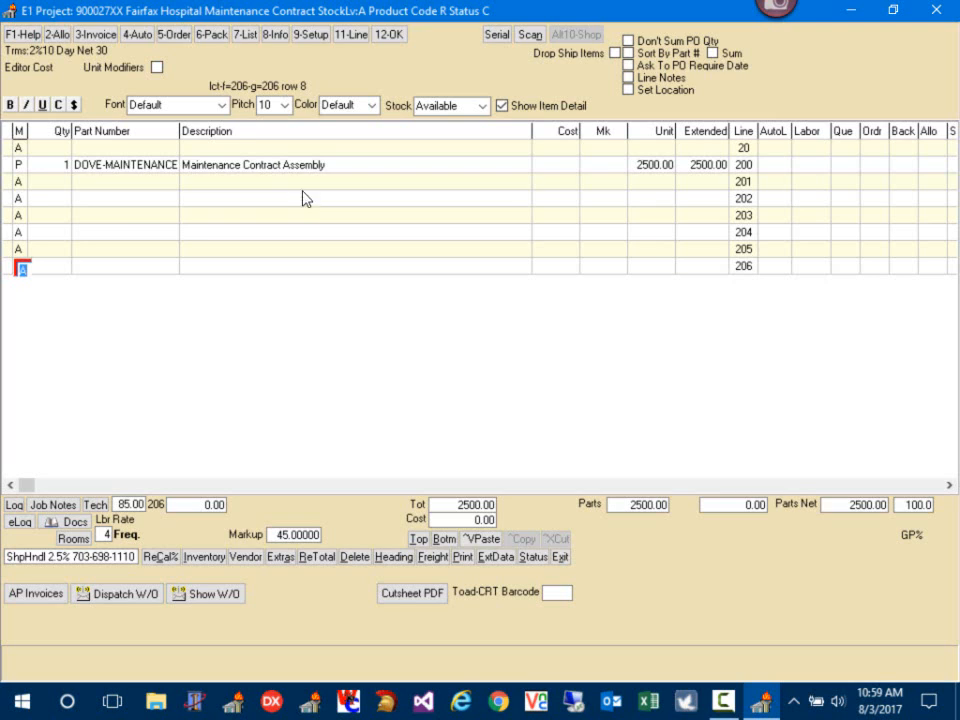
# Make line 203 a memo line and fill it with the ACCESS SCOPE 2 text from the scope of work list.
pyautogui.click(22, 166)
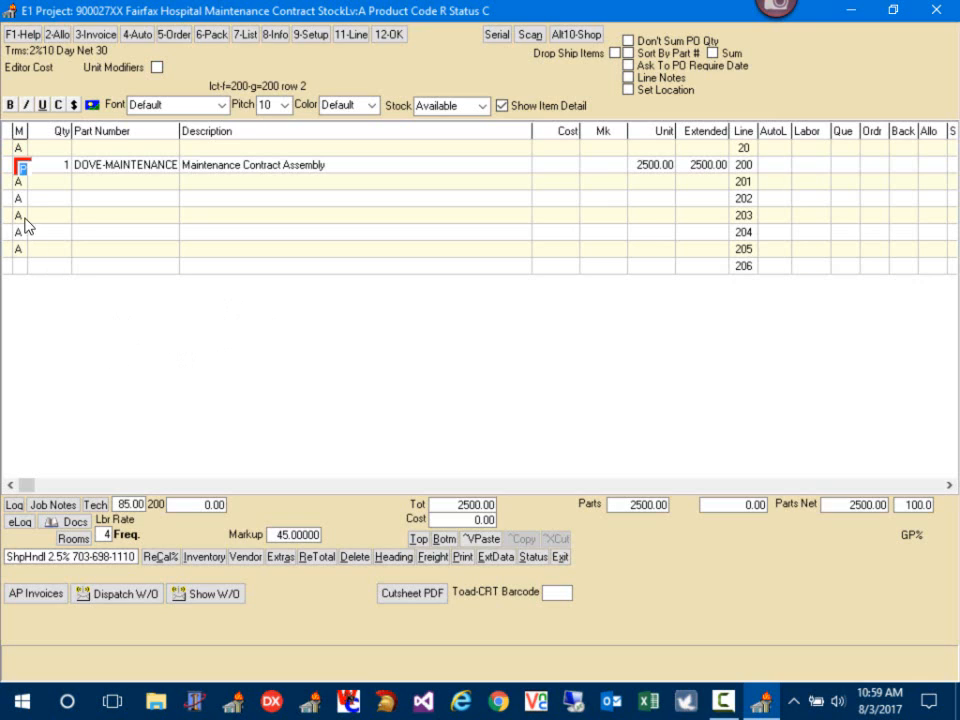
pyautogui.click(21, 215)
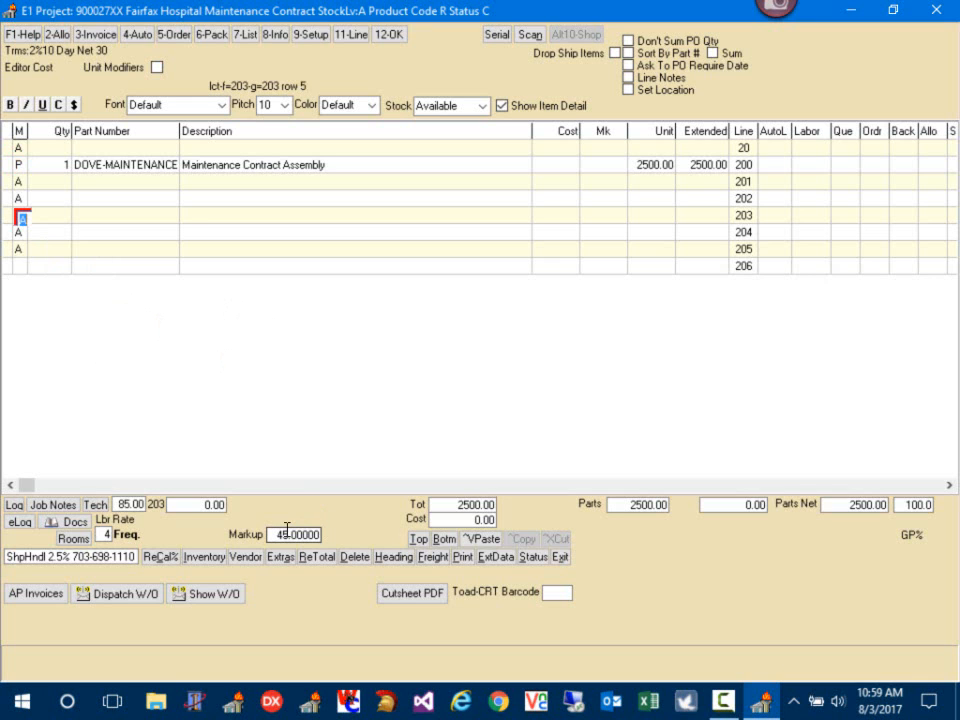
pyautogui.write('m')
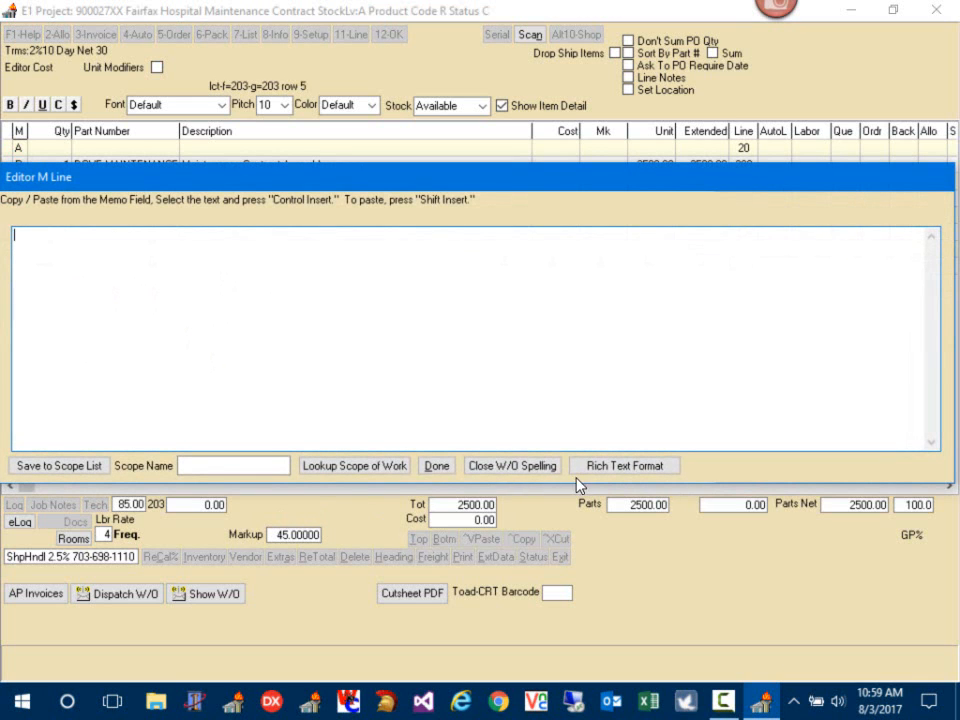
pyautogui.click(375, 466)
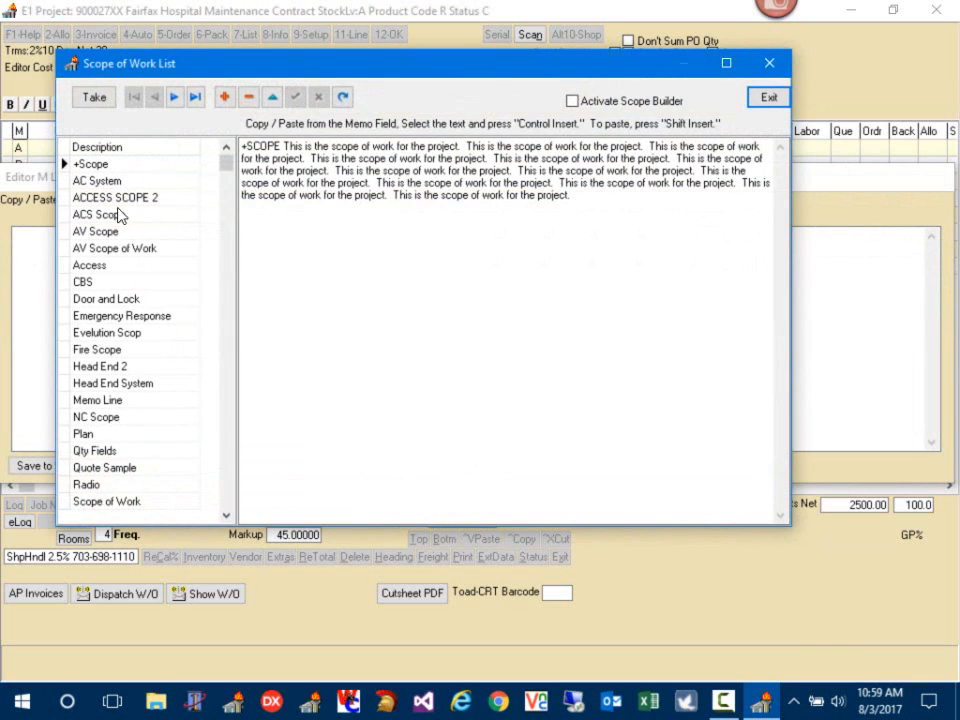
pyautogui.click(134, 200)
pyautogui.doubleClick(139, 206)
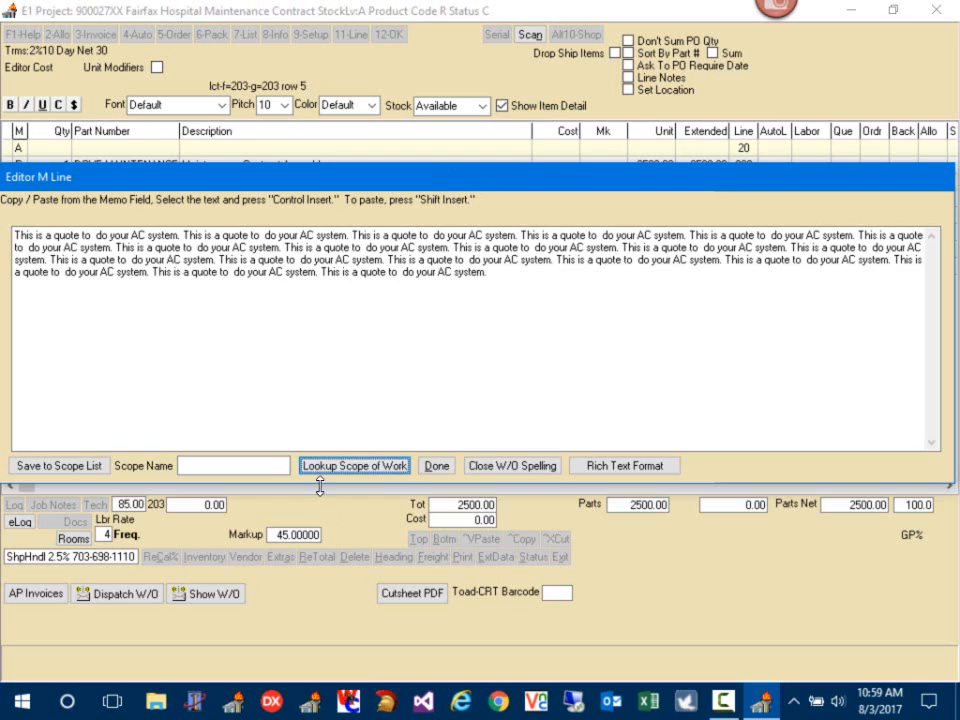
pyautogui.click(261, 467)
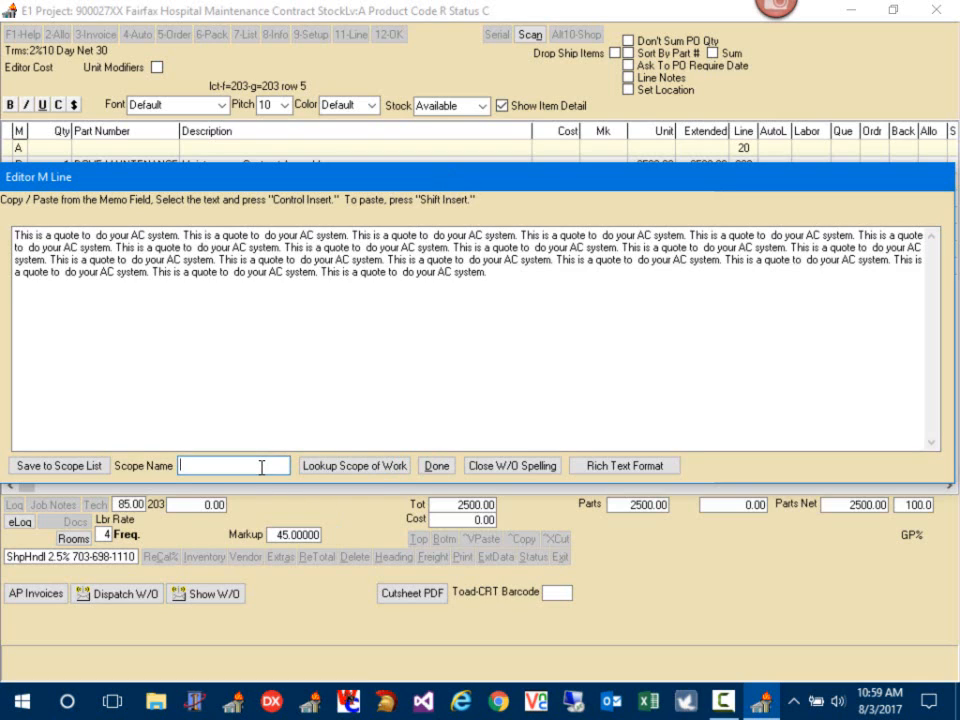
pyautogui.click(436, 466)
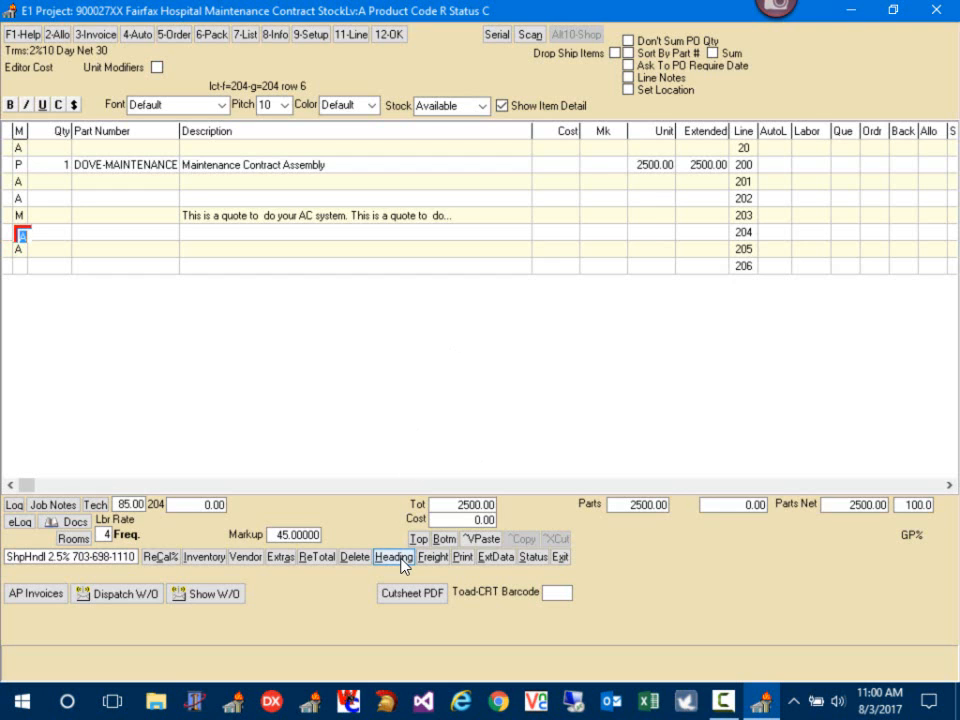
# Try the project statuses C Repeat Contracts and Z Dead Projects in the status change and abandon it.
pyautogui.click(540, 560)
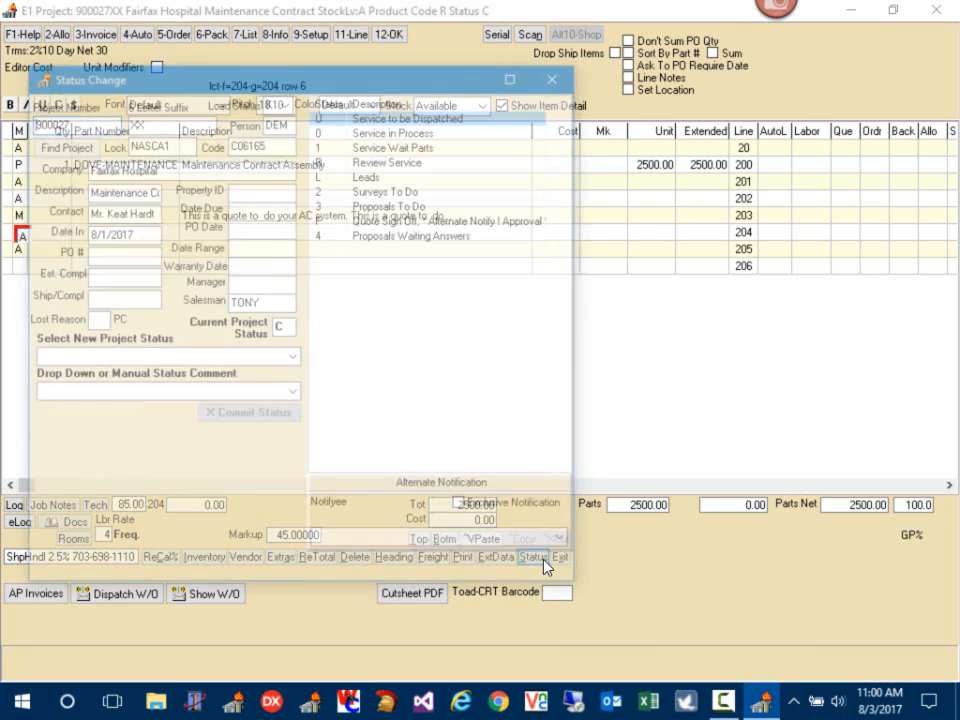
pyautogui.click(284, 327)
pyautogui.click(321, 385)
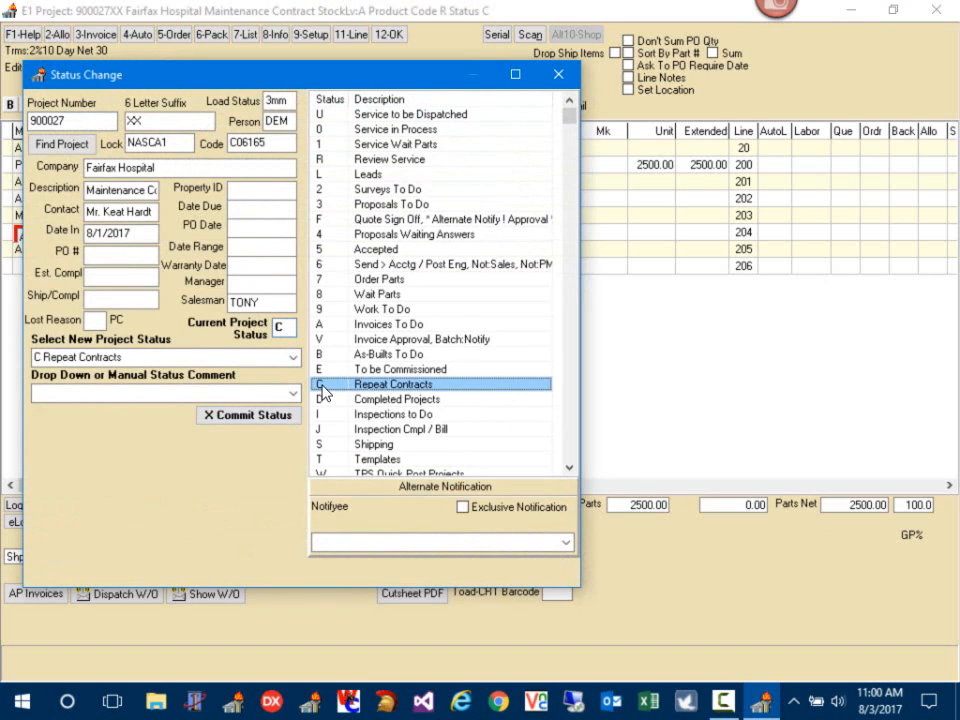
pyautogui.scroll(-1, 568, 452)
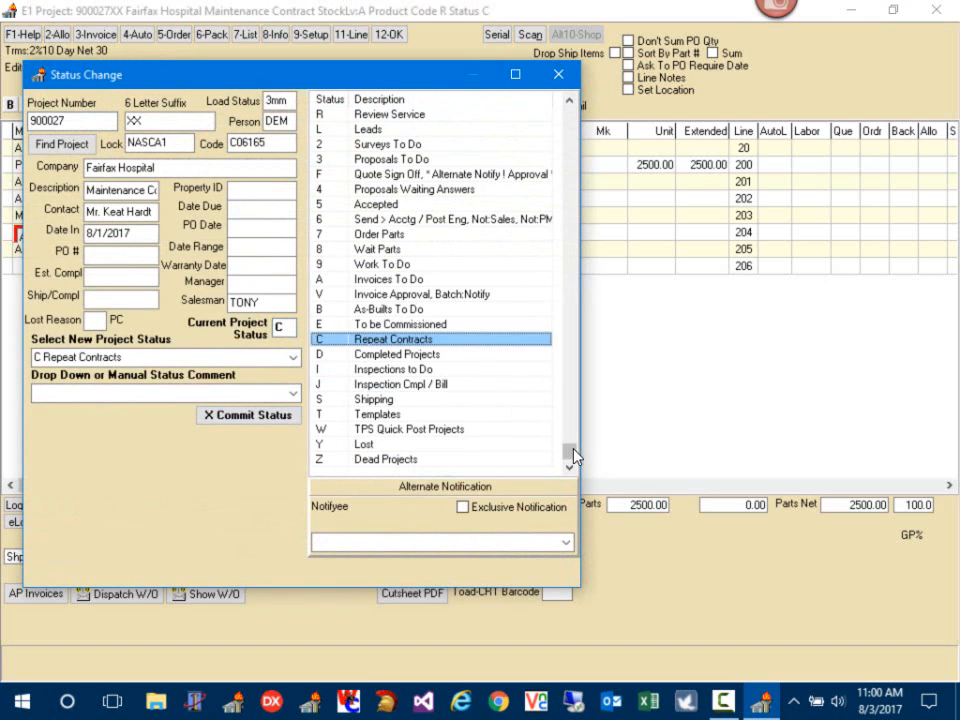
pyautogui.click(500, 459)
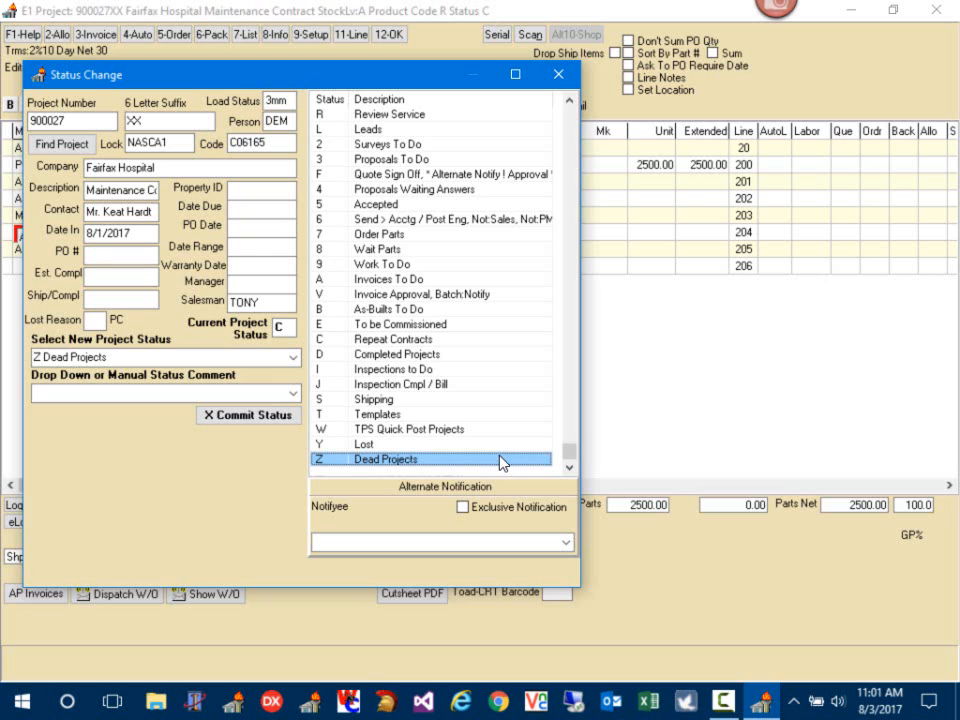
pyautogui.click(558, 74)
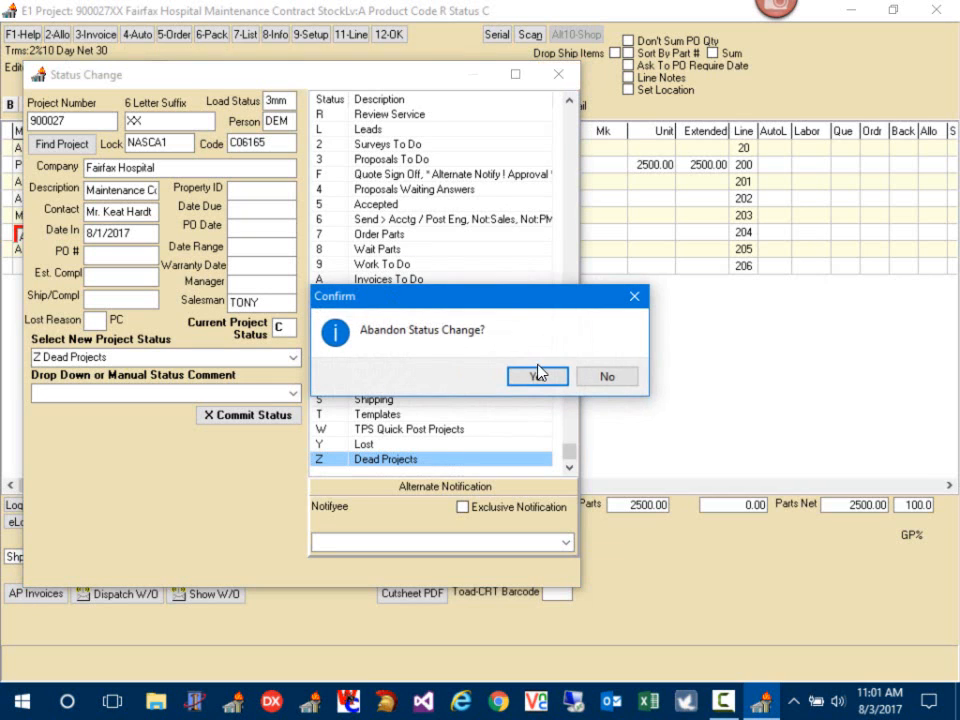
pyautogui.click(530, 374)
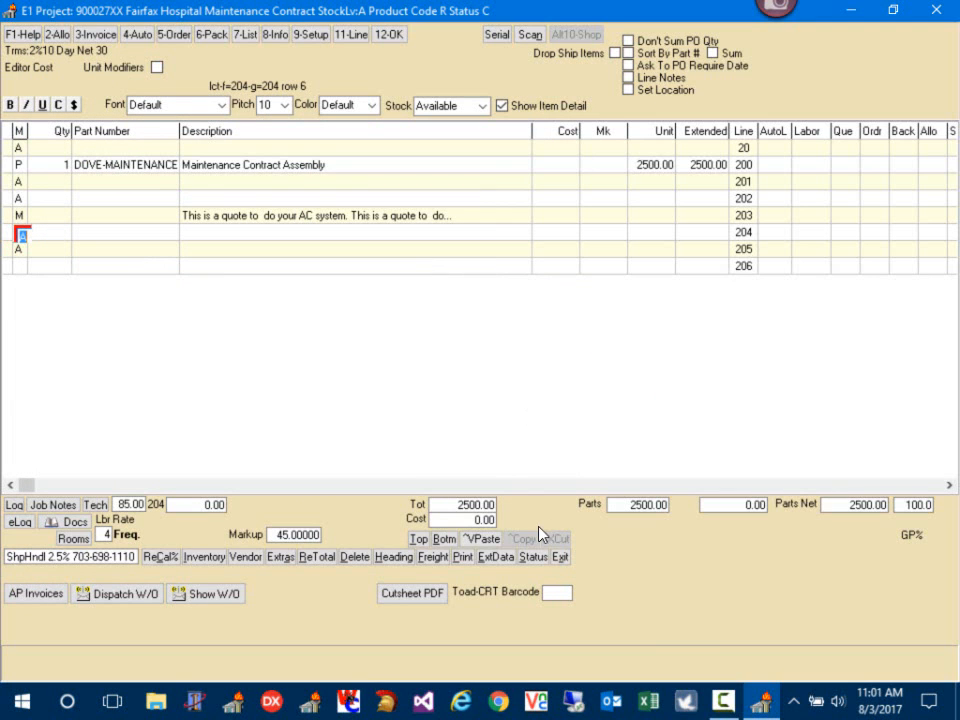
# Exit the project and refresh Fairfax Hospital's recurring contracts to check the new contract's date, description, total and contract type.
pyautogui.click(560, 557)
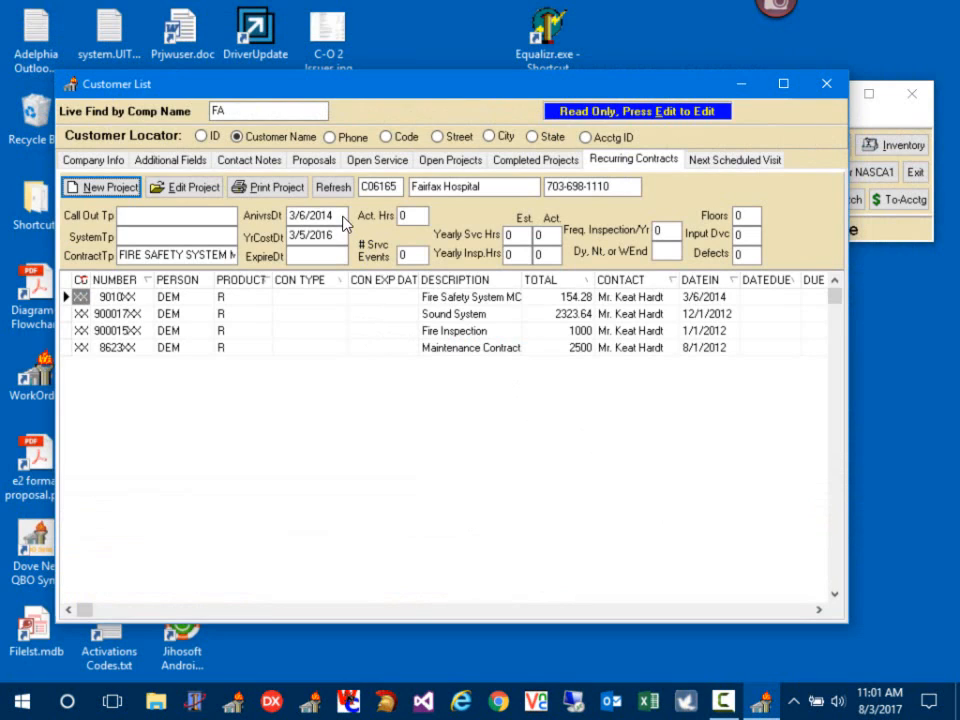
pyautogui.click(333, 187)
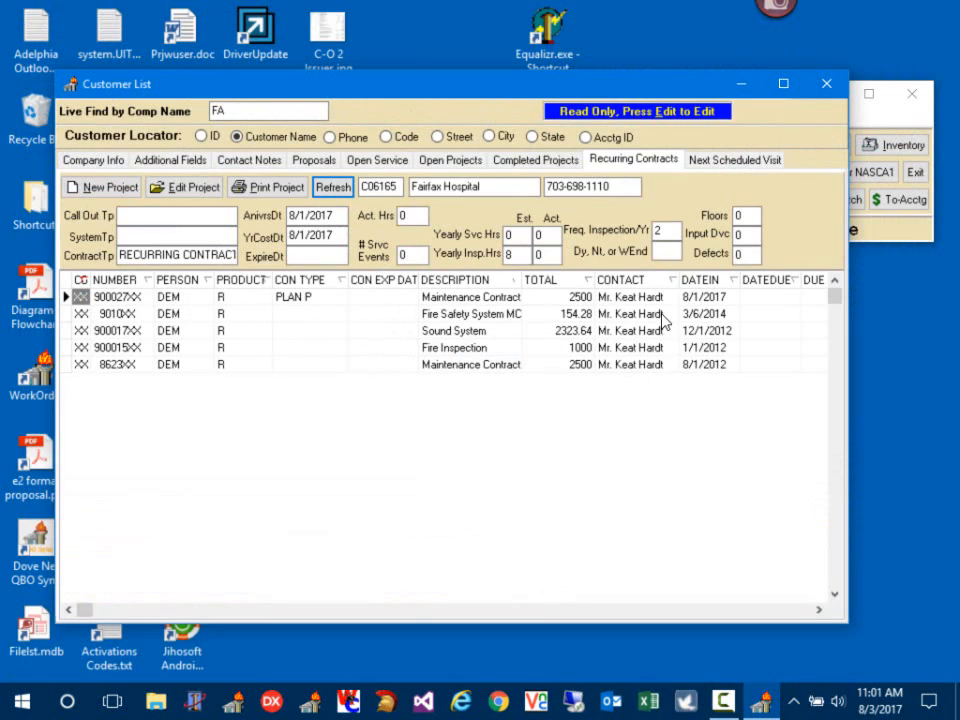
pyautogui.click(692, 300)
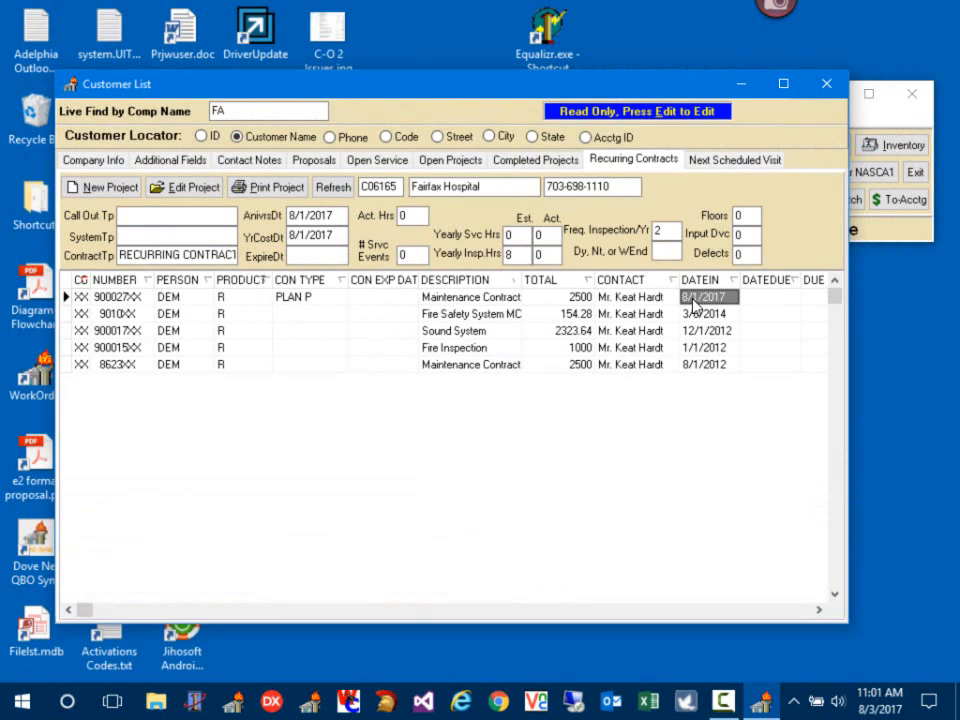
pyautogui.click(722, 364)
pyautogui.click(713, 299)
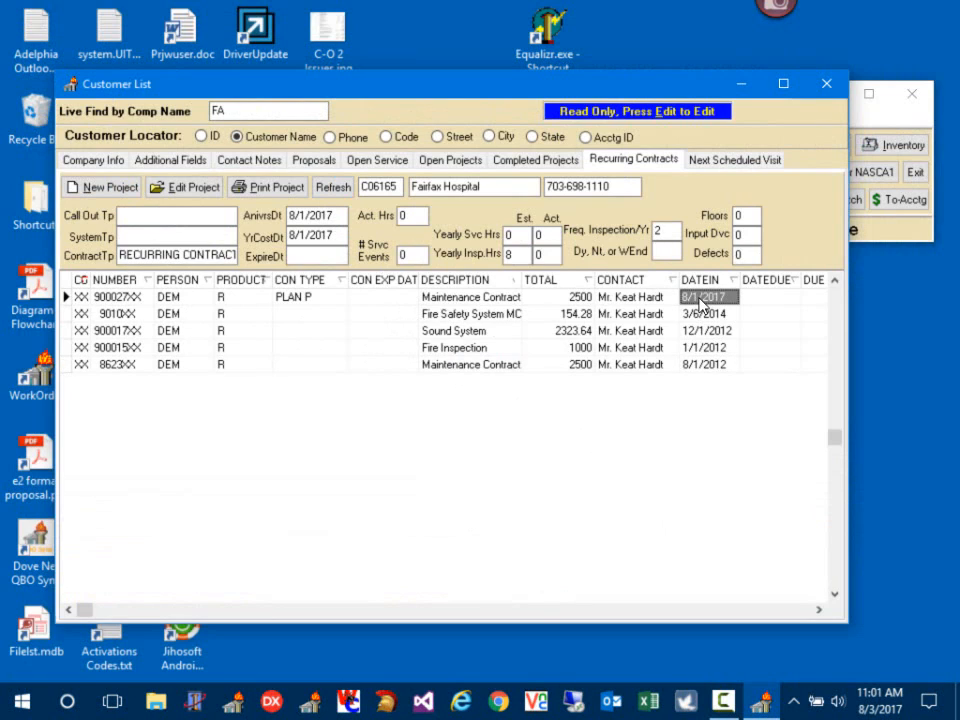
pyautogui.moveTo(522, 281); pyautogui.dragTo(560, 281)
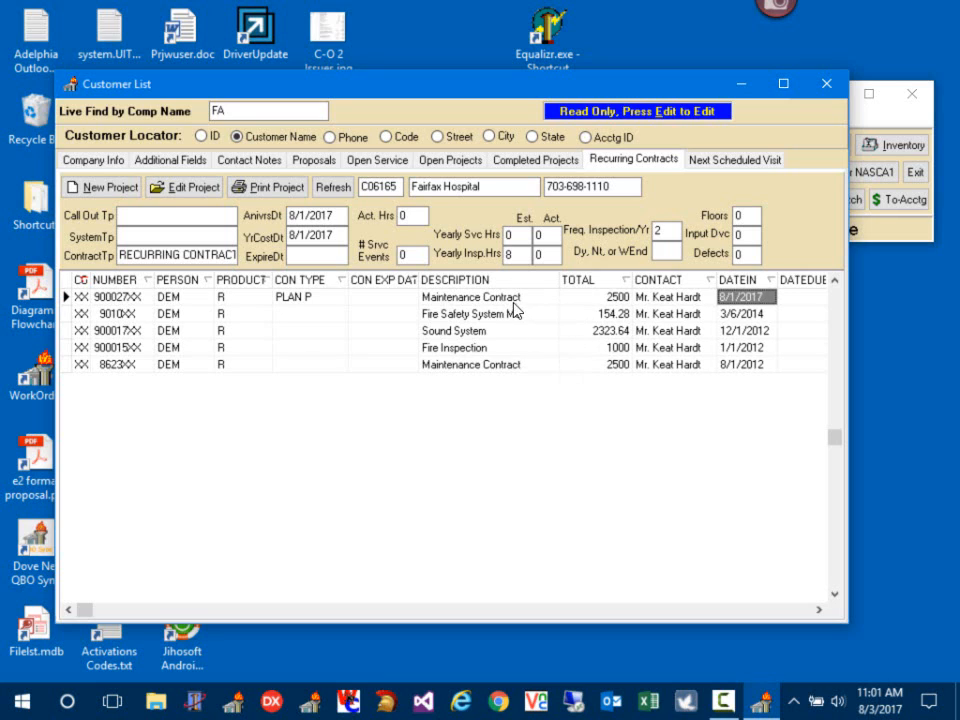
pyautogui.click(606, 298)
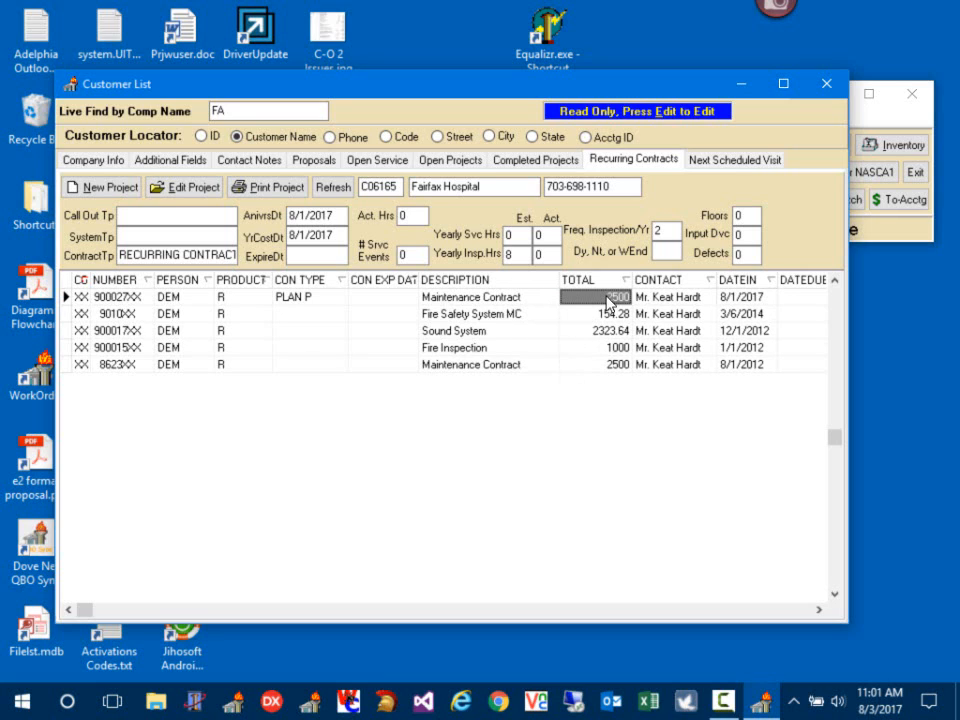
pyautogui.click(326, 300)
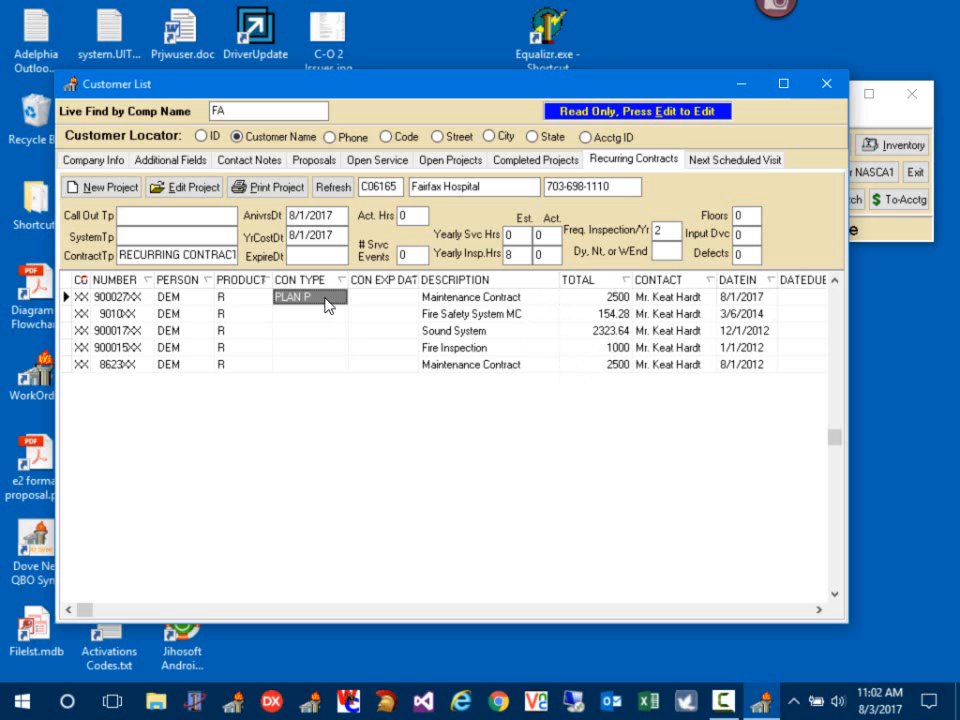
# Leave the customer list and view the auto billing module's This Month's List for effective date 08/01/2017, closing the report after review.
pyautogui.click(831, 88)
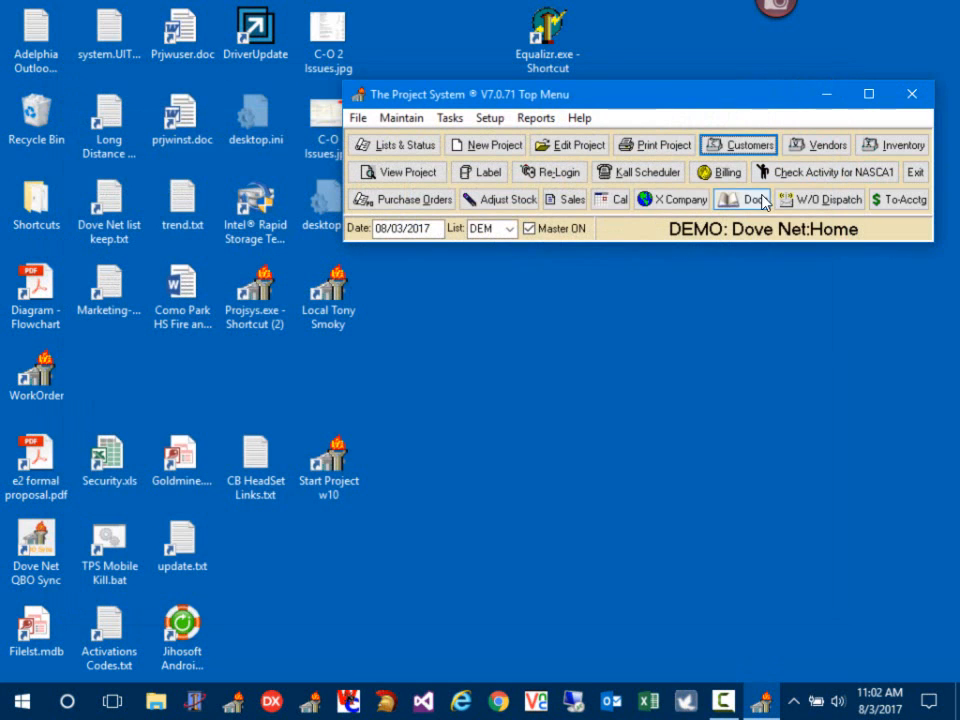
pyautogui.click(720, 172)
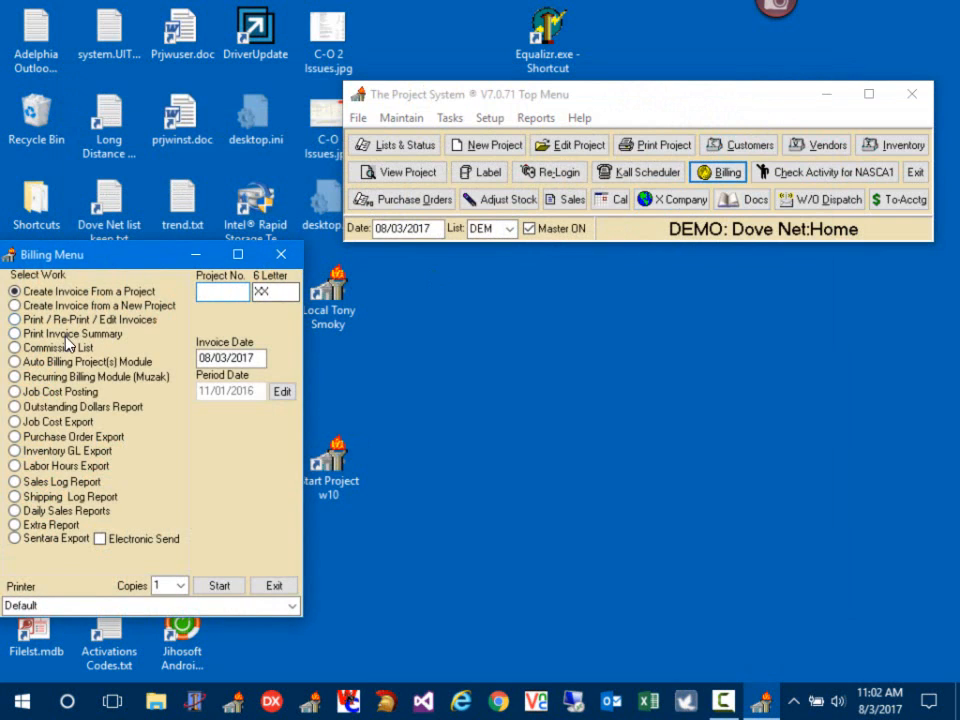
pyautogui.click(71, 362)
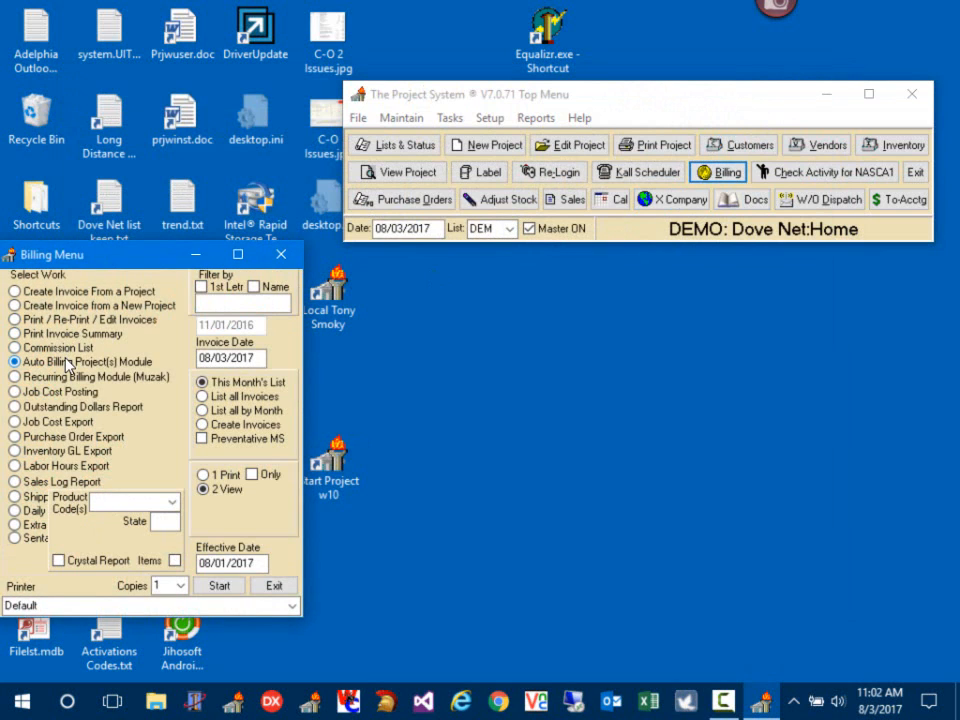
pyautogui.click(259, 563)
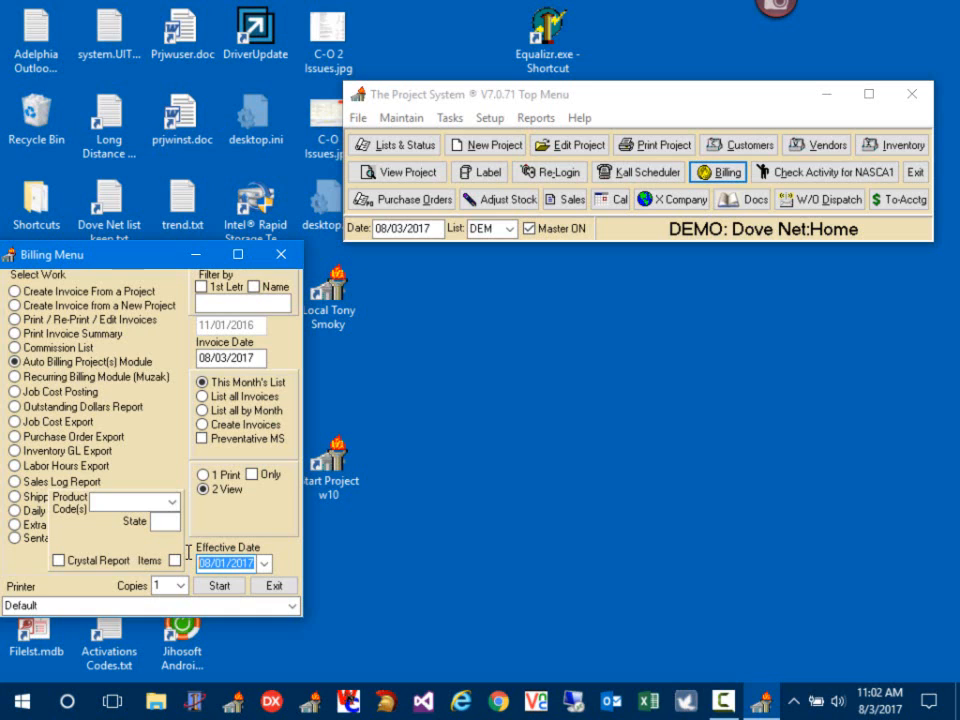
pyautogui.click(265, 564)
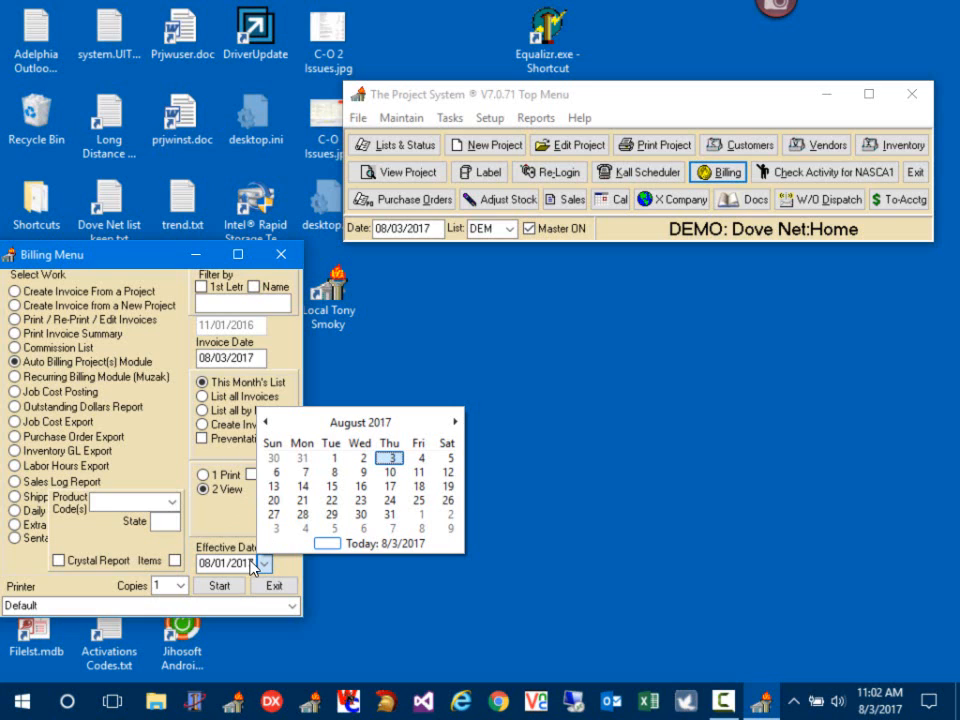
pyautogui.click(224, 525)
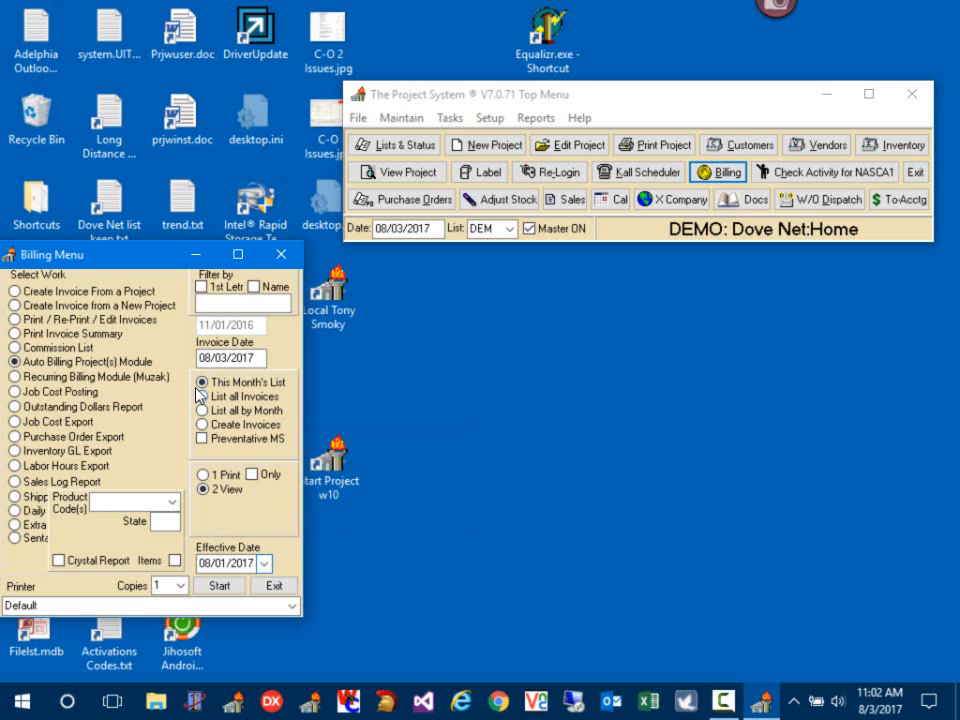
pyautogui.click(219, 587)
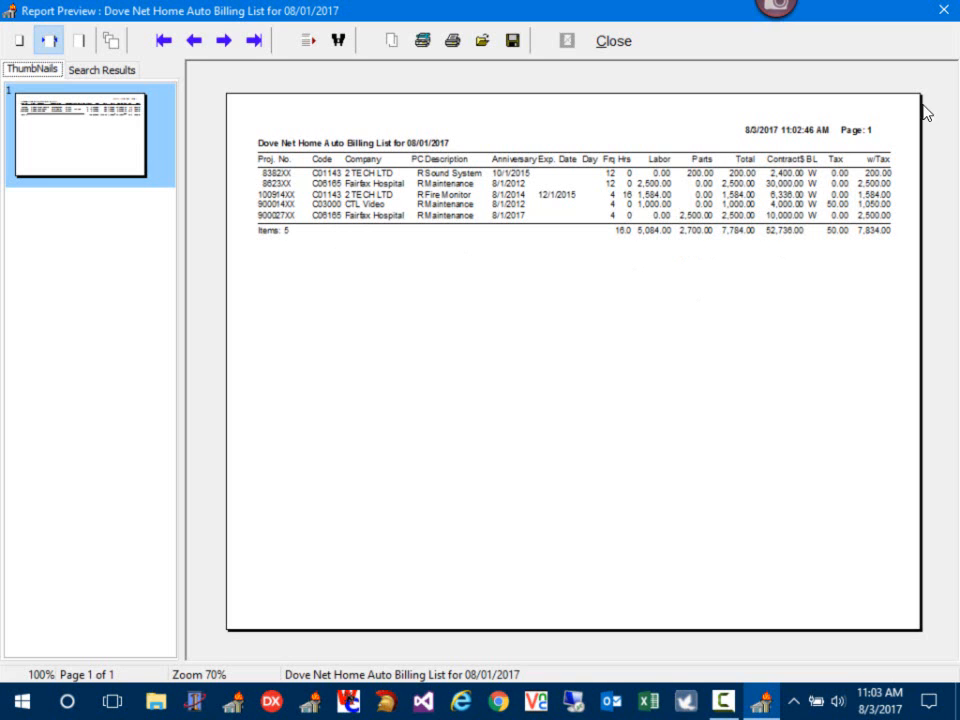
pyautogui.click(941, 10)
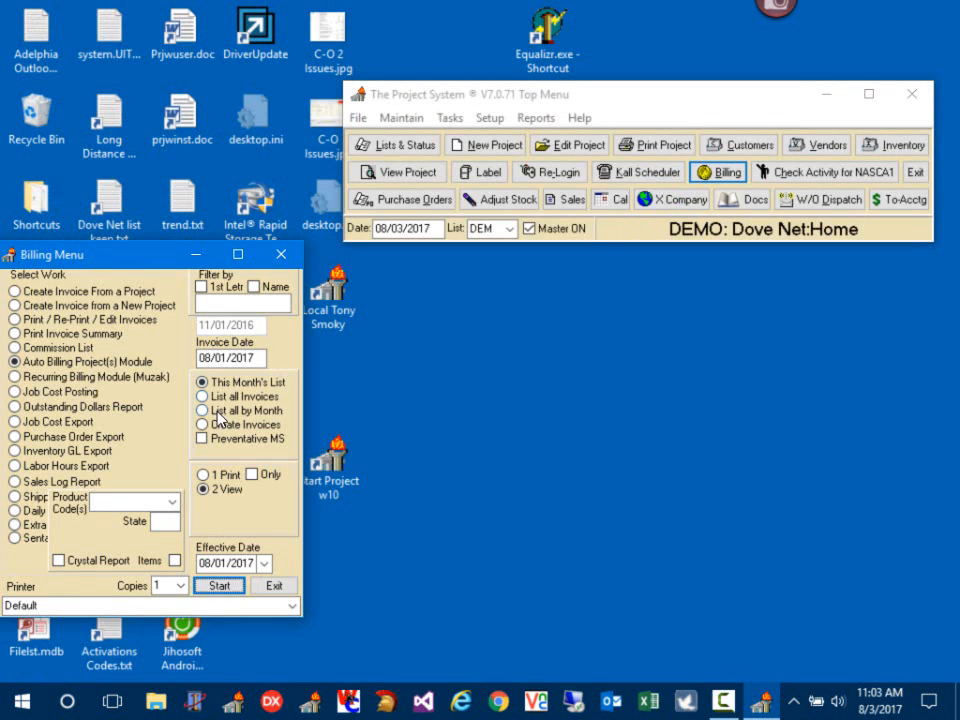
# View the auto billing list of all invoices, close it and generate the recurring billing report by month.
pyautogui.click(210, 396)
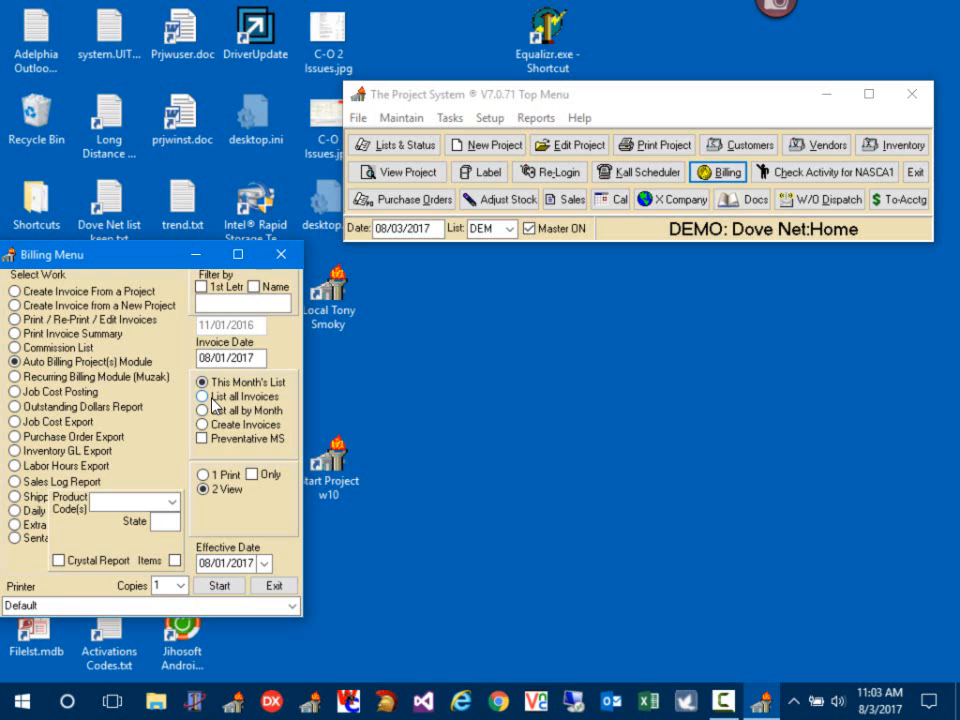
pyautogui.click(230, 586)
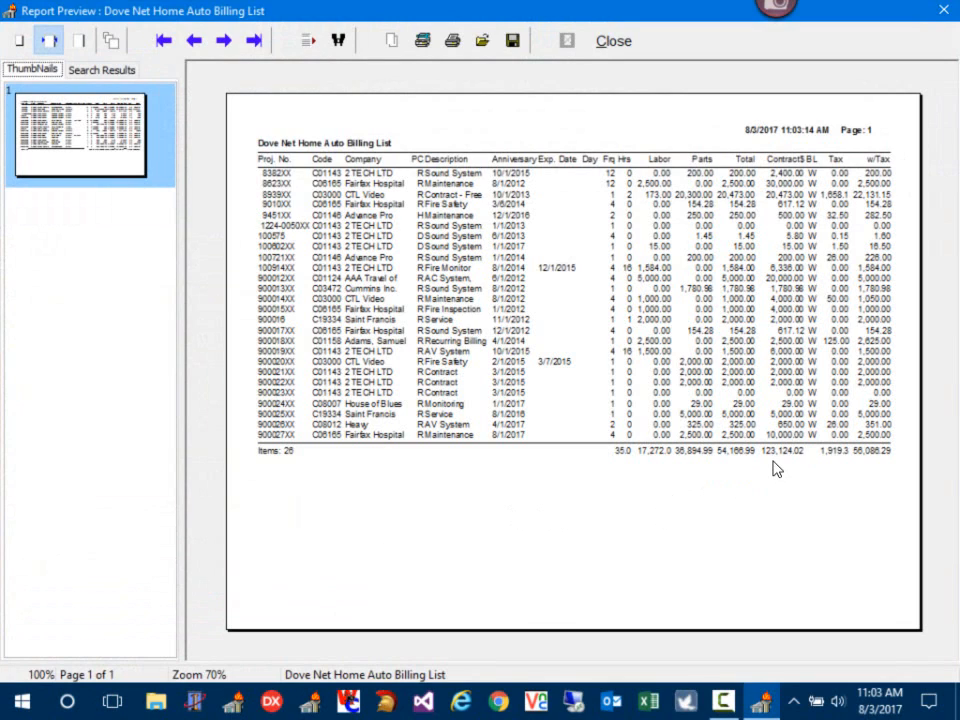
pyautogui.click(616, 42)
pyautogui.click(232, 412)
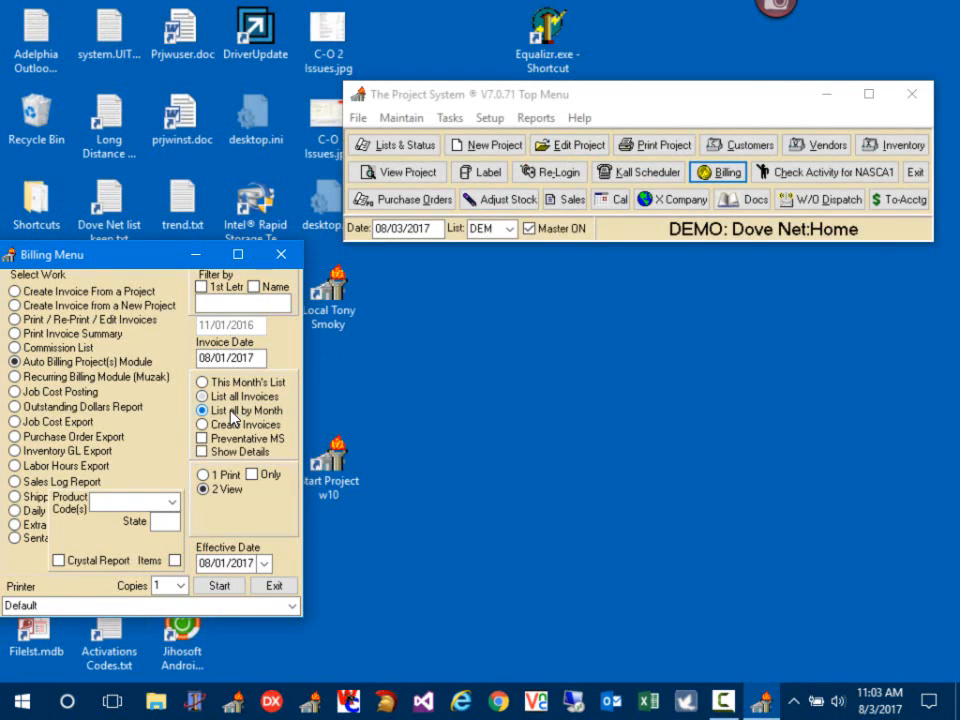
pyautogui.click(228, 586)
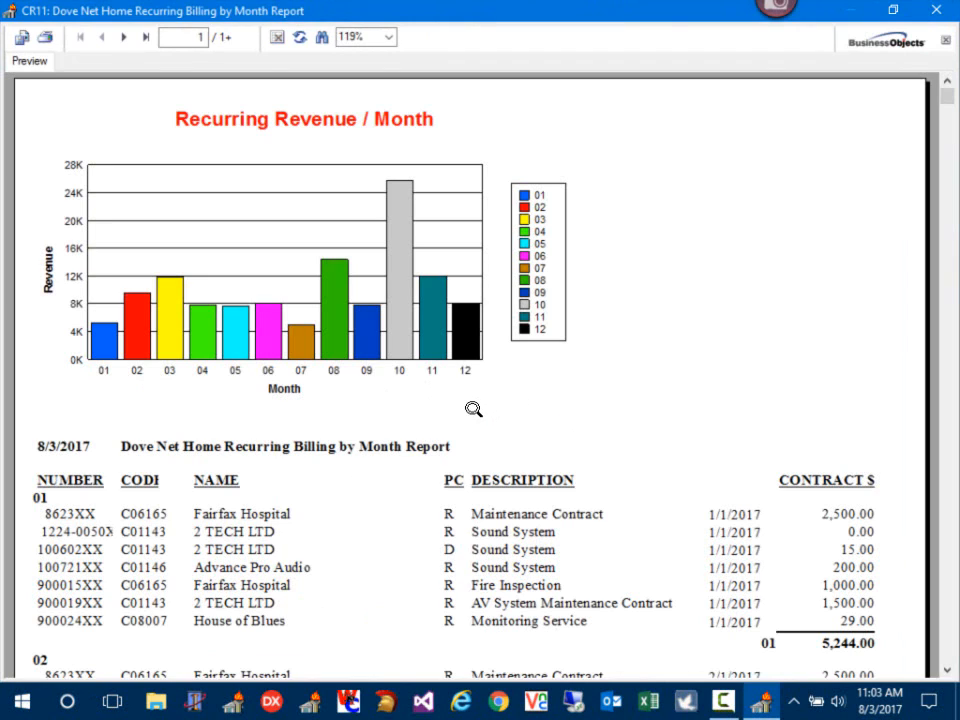
# Review the month 08 contract amounts on page 2 of the recurring billing by month report and close the report.
pyautogui.moveTo(946, 95); pyautogui.dragTo(700, 6)
pyautogui.click(123, 38)
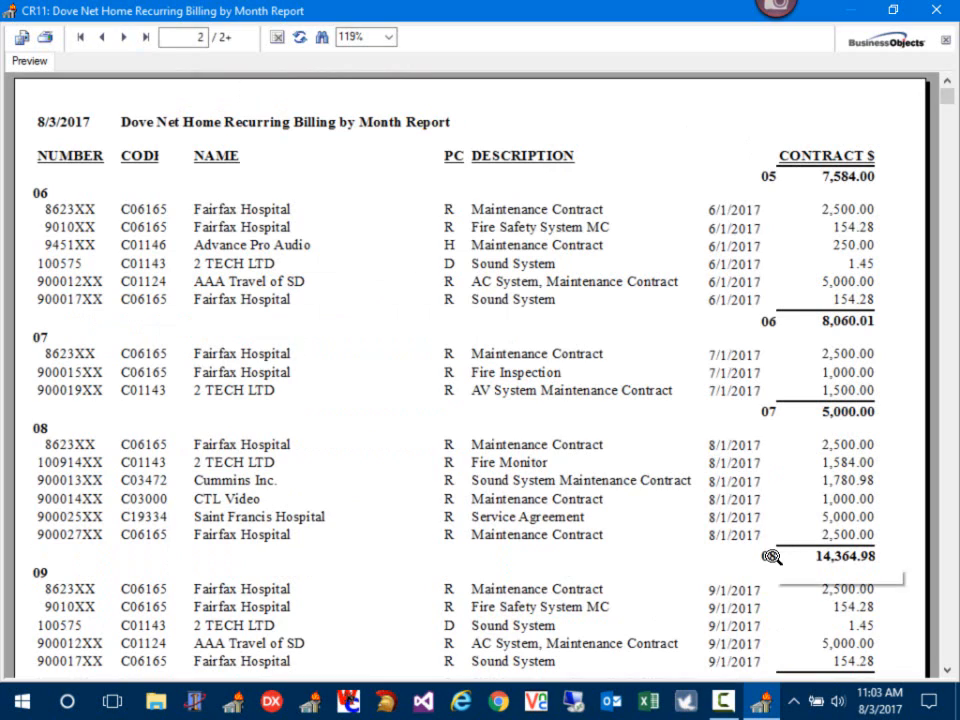
pyautogui.click(840, 538)
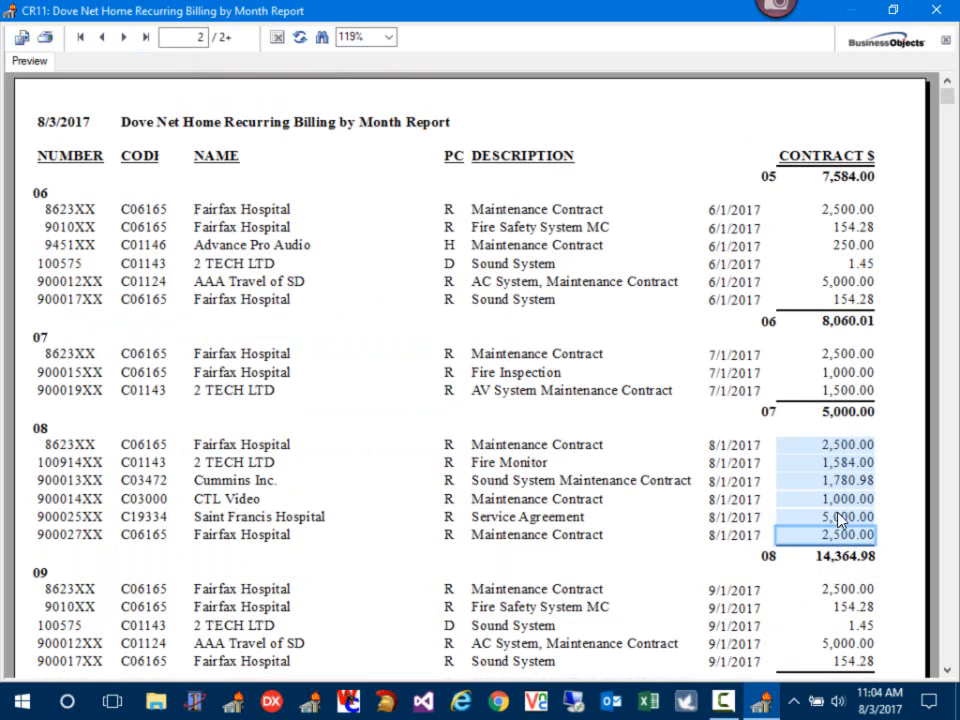
pyautogui.click(937, 12)
# View the auto billing module's This Month's List for 08/01/2017 again, checking the contracts due, and close the report.
pyautogui.moveTo(132, 265)
pyautogui.mouseDown()
pyautogui.moveTo(140, 275)
pyautogui.moveTo(124, 268)
pyautogui.mouseUp()
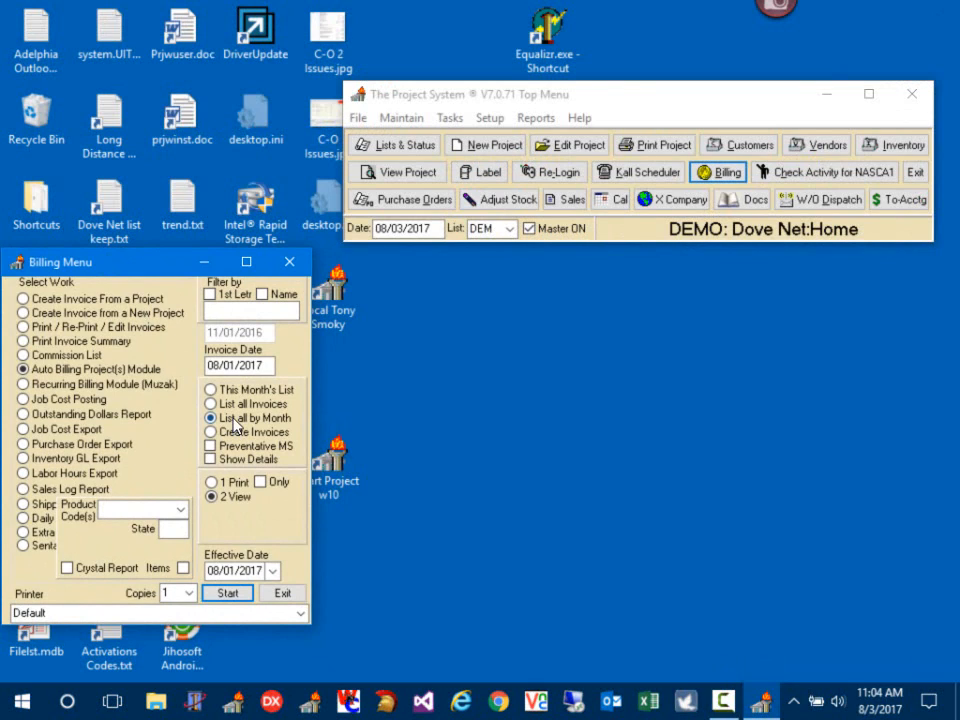
pyautogui.click(210, 389)
pyautogui.click(210, 417)
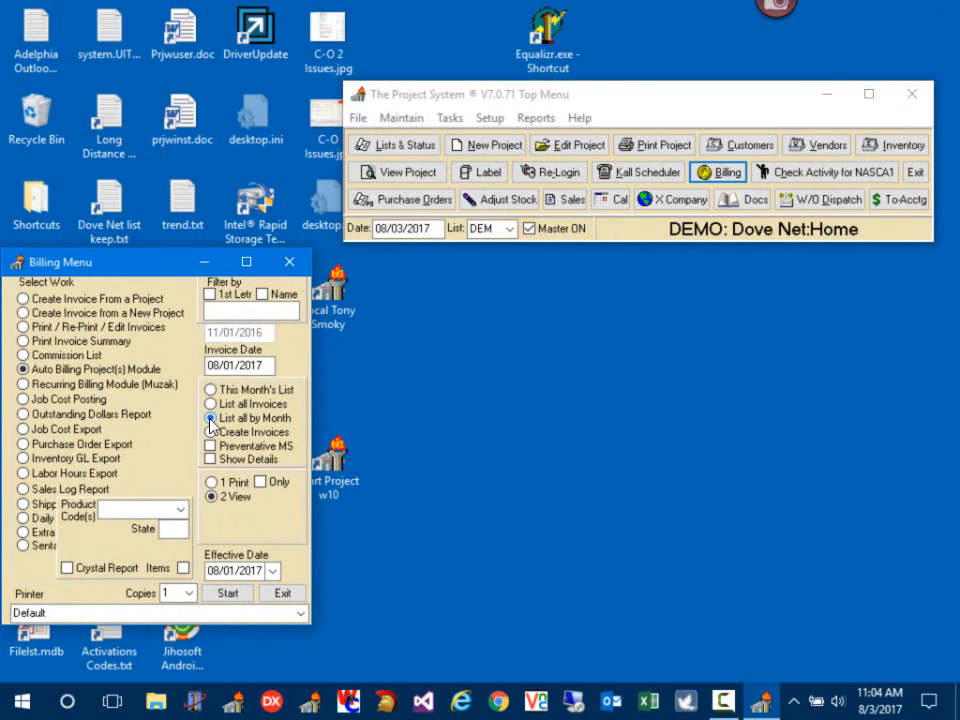
pyautogui.click(210, 389)
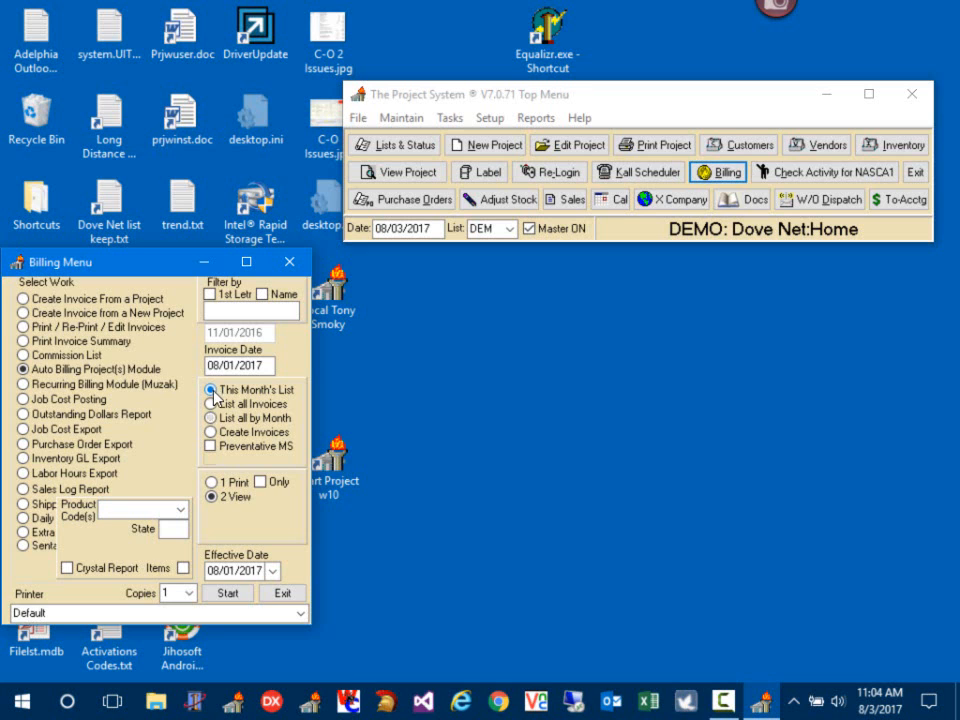
pyautogui.click(228, 593)
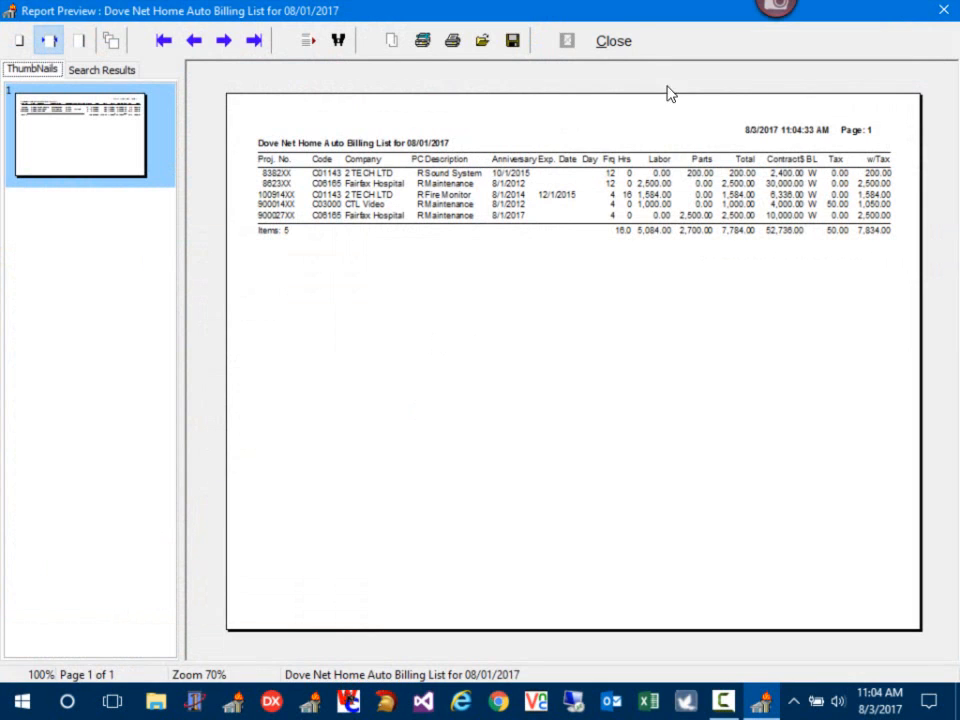
pyautogui.click(628, 50)
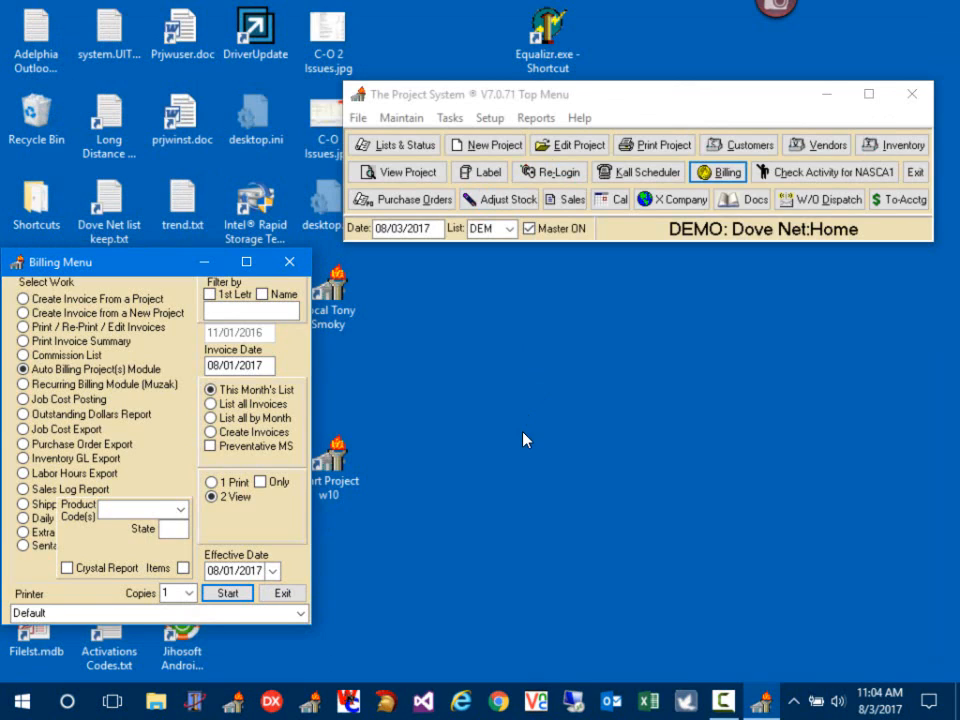
# Run Create Invoices in the auto billing module for effective date 08/01/2017, acknowledging each surcharge, commission type and merge project message.
pyautogui.click(246, 431)
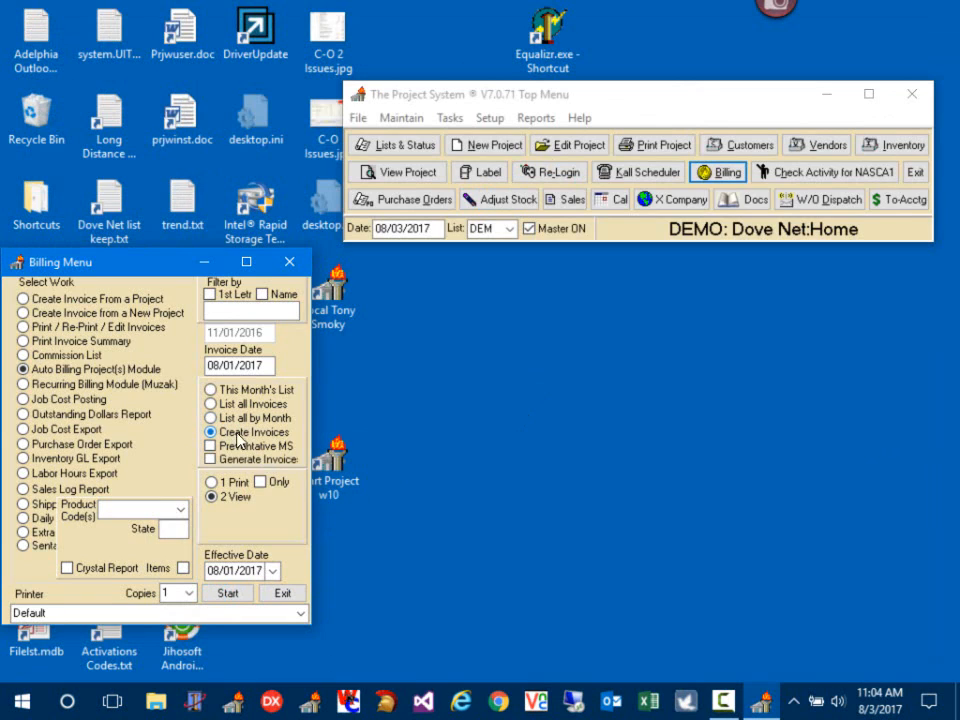
pyautogui.click(237, 598)
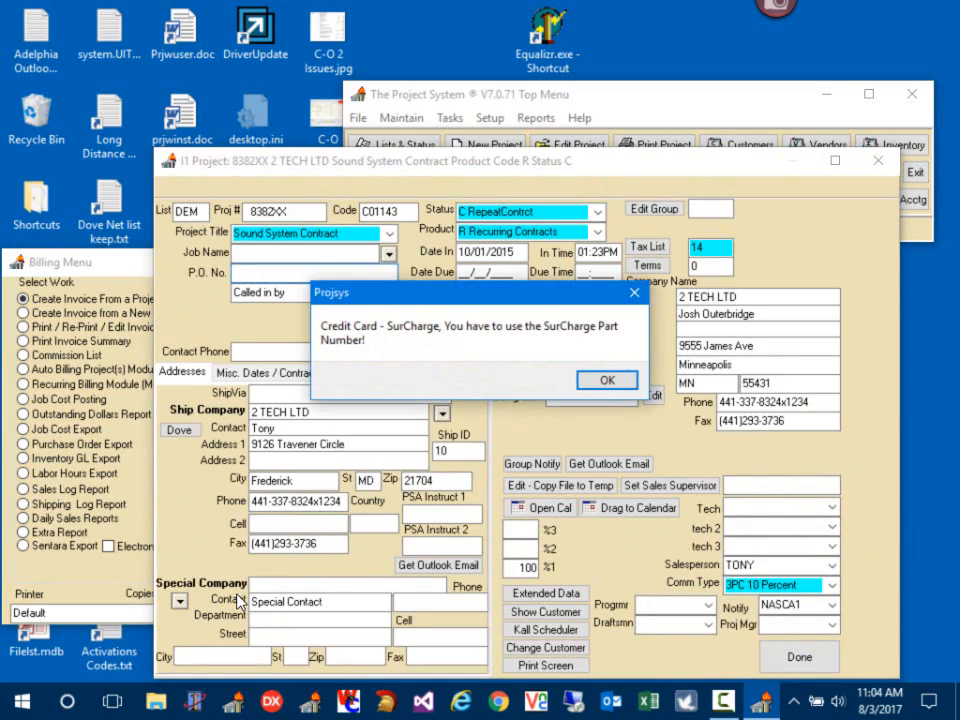
pyautogui.click(607, 380)
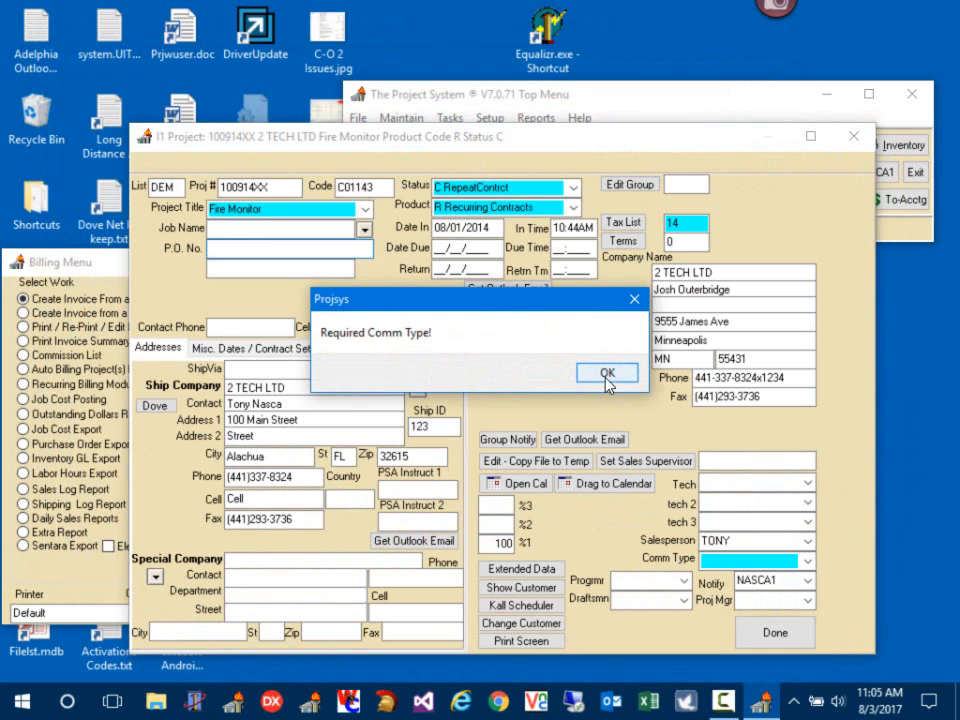
pyautogui.click(606, 375)
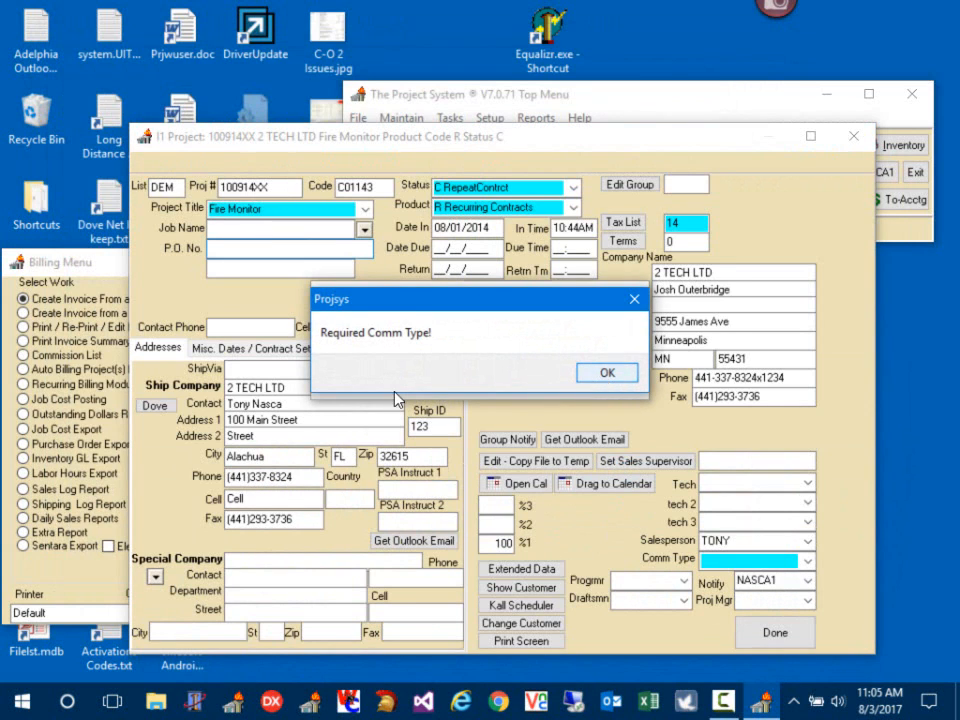
pyautogui.click(599, 381)
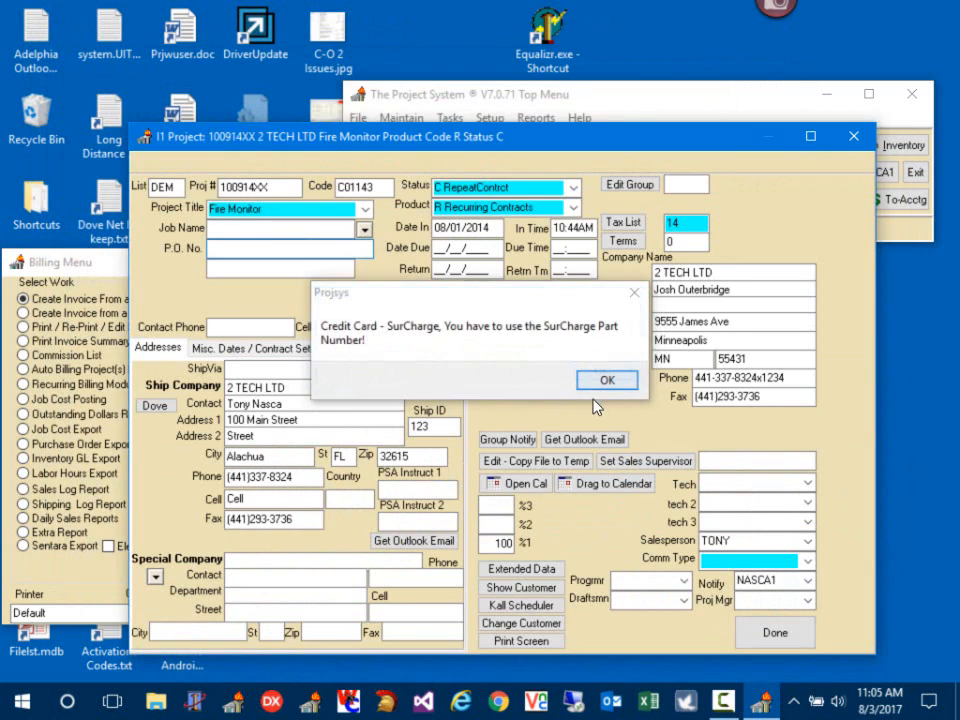
pyautogui.click(606, 377)
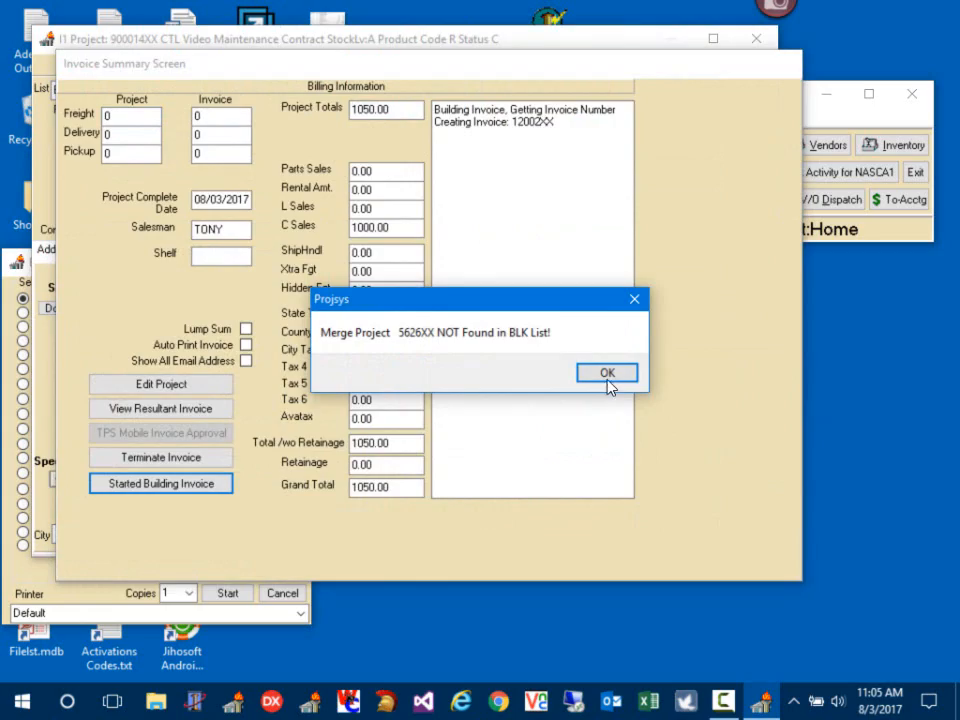
pyautogui.click(608, 381)
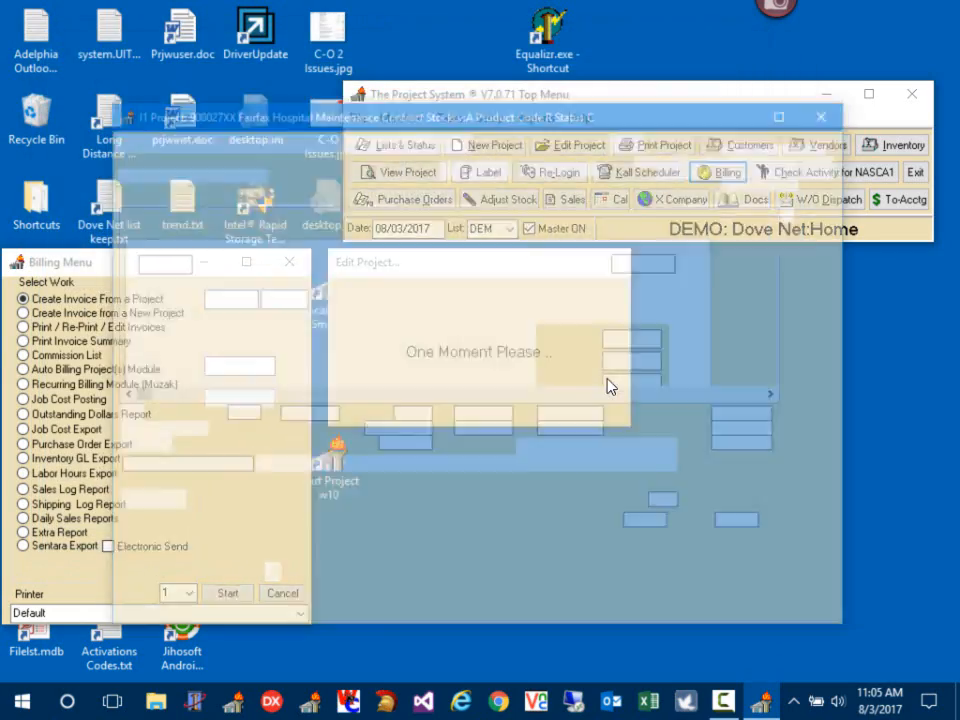
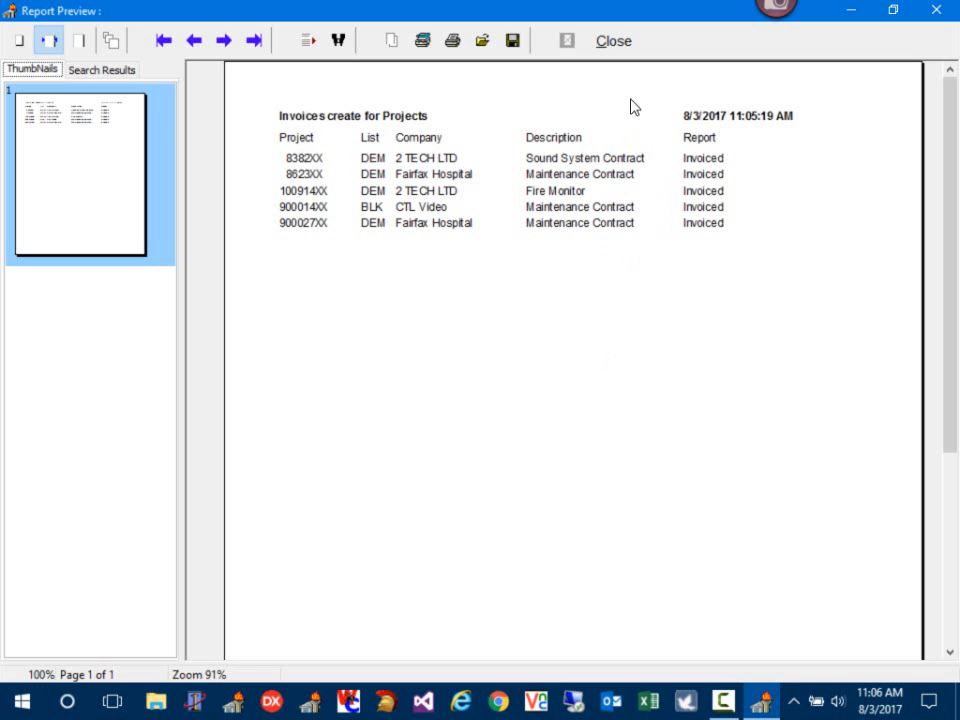
# Close the created-invoices report, open the billing menu's Print / Re-Print / Edit Invoices list and move its window clear of the top menu.
pyautogui.click(613, 41)
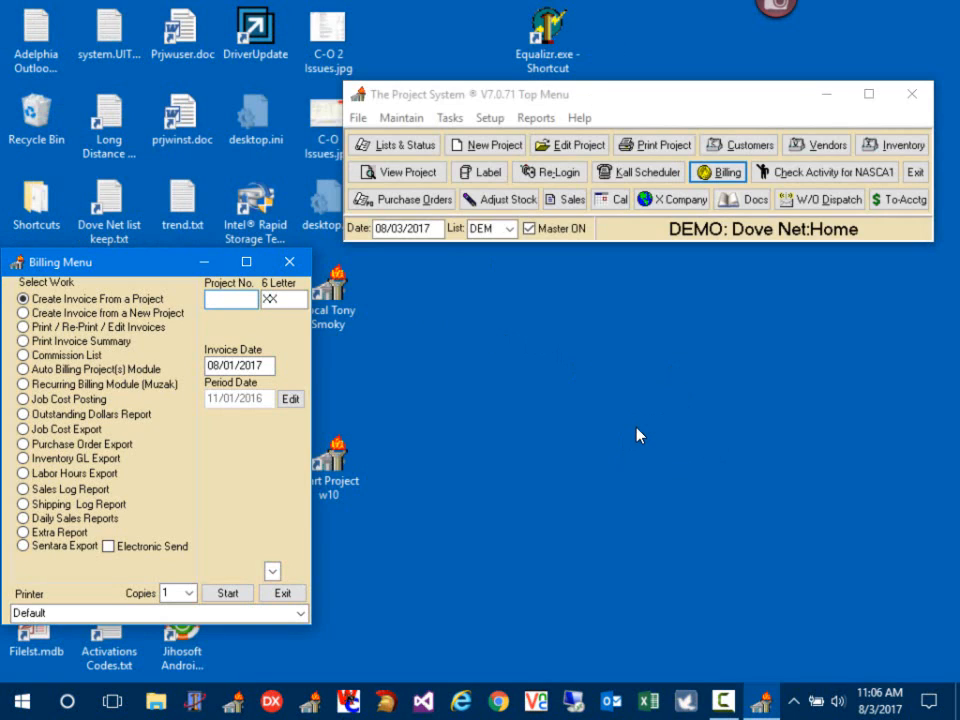
pyautogui.click(130, 328)
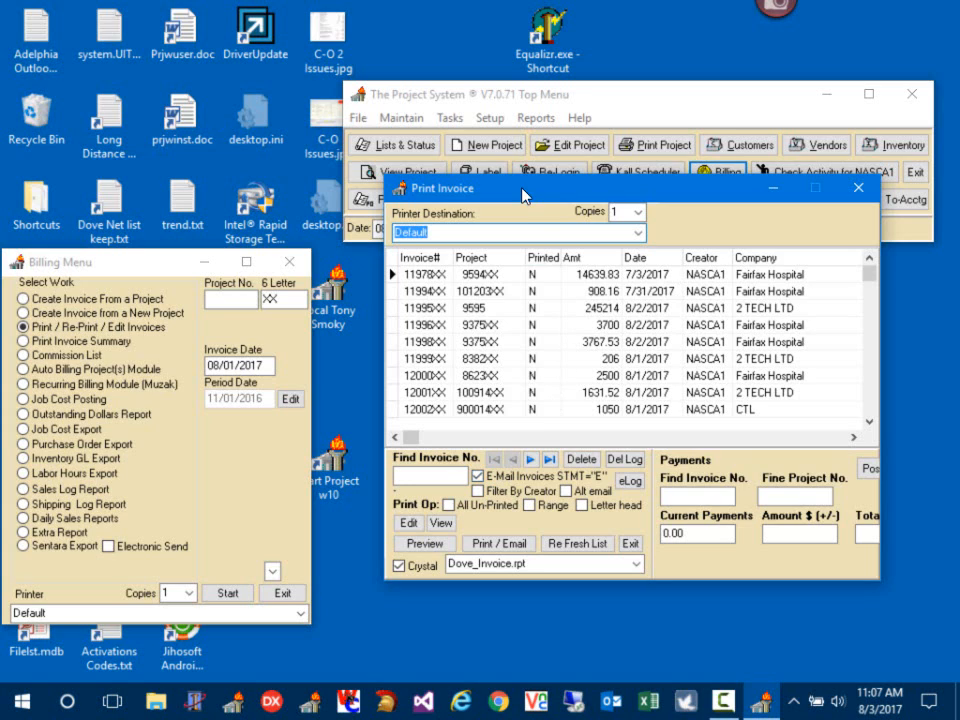
pyautogui.moveTo(519, 193); pyautogui.dragTo(482, 262)
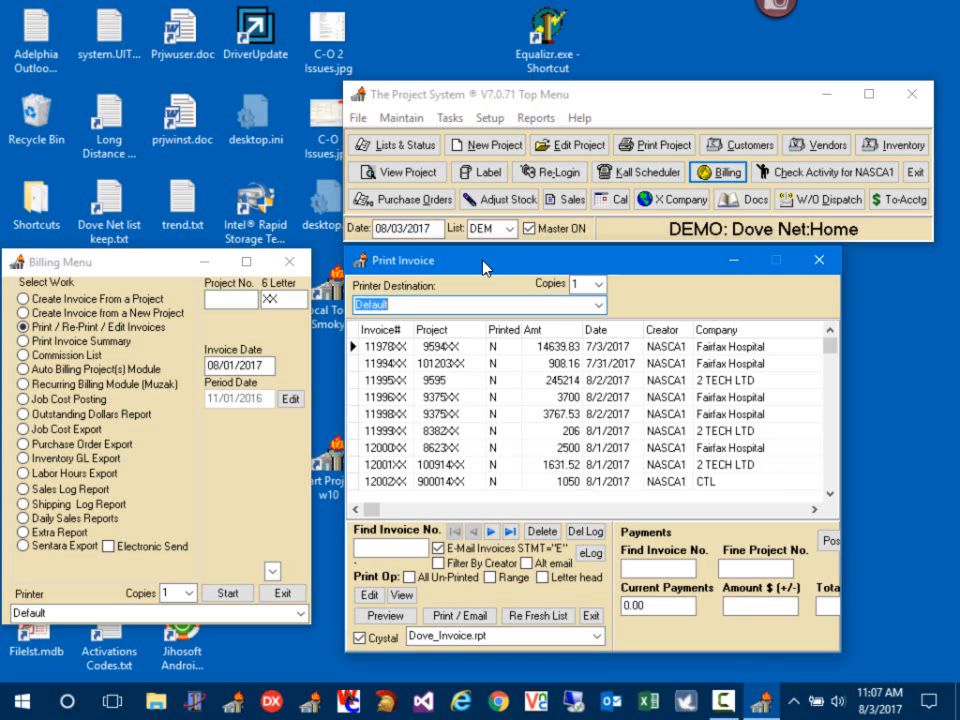
pyautogui.moveTo(483, 261); pyautogui.dragTo(482, 260)
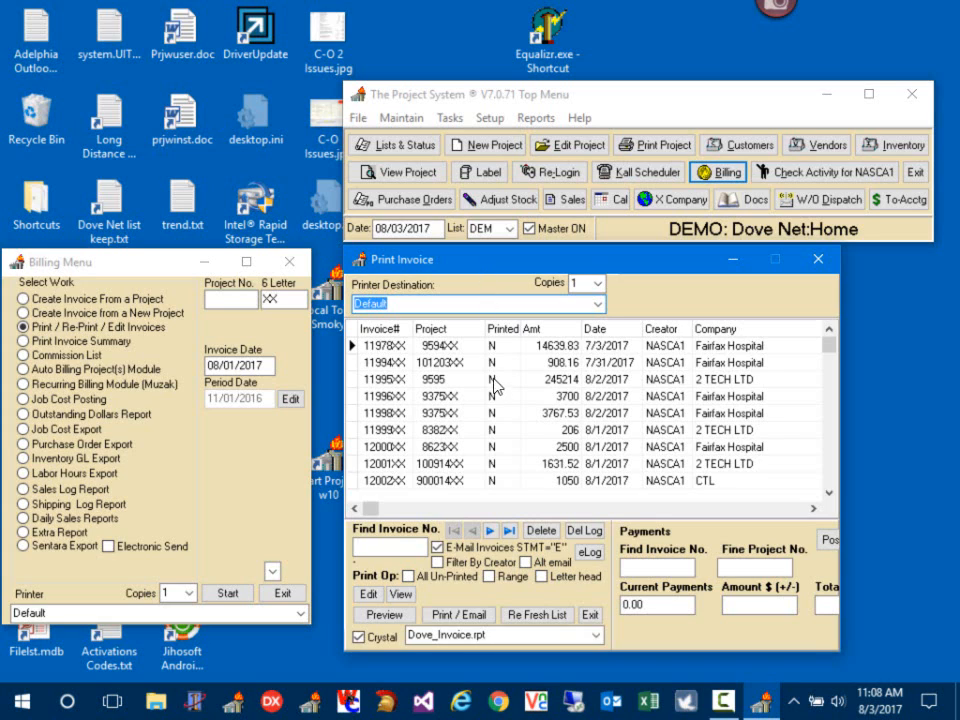
# Print or e-mail all un-printed invoices, declining the message dialog box for e-mailed invoices.
pyautogui.click(421, 584)
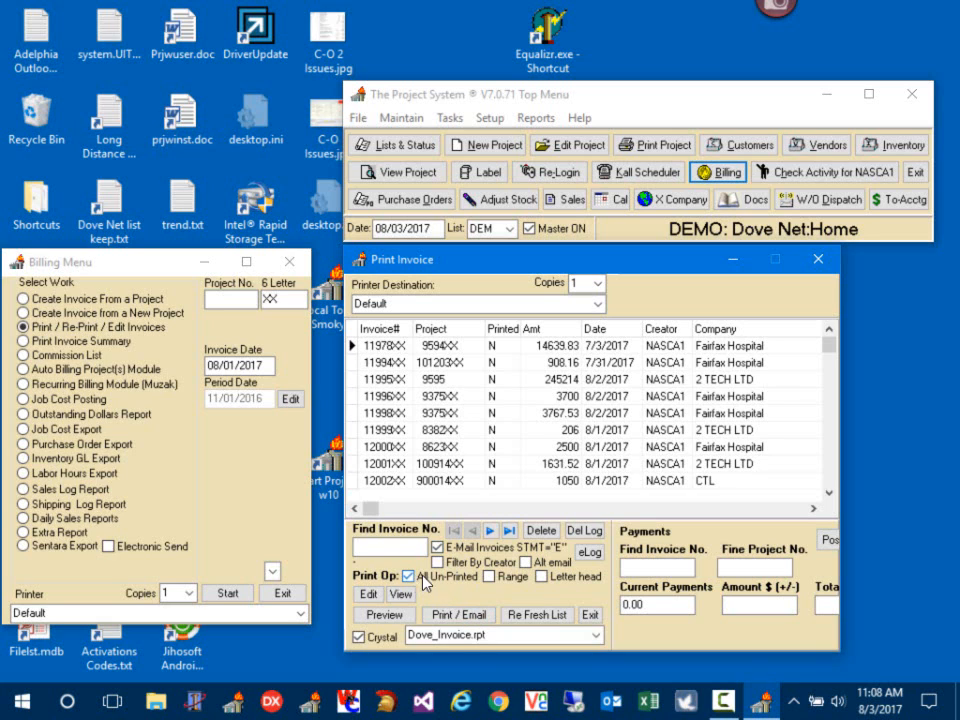
pyautogui.click(459, 614)
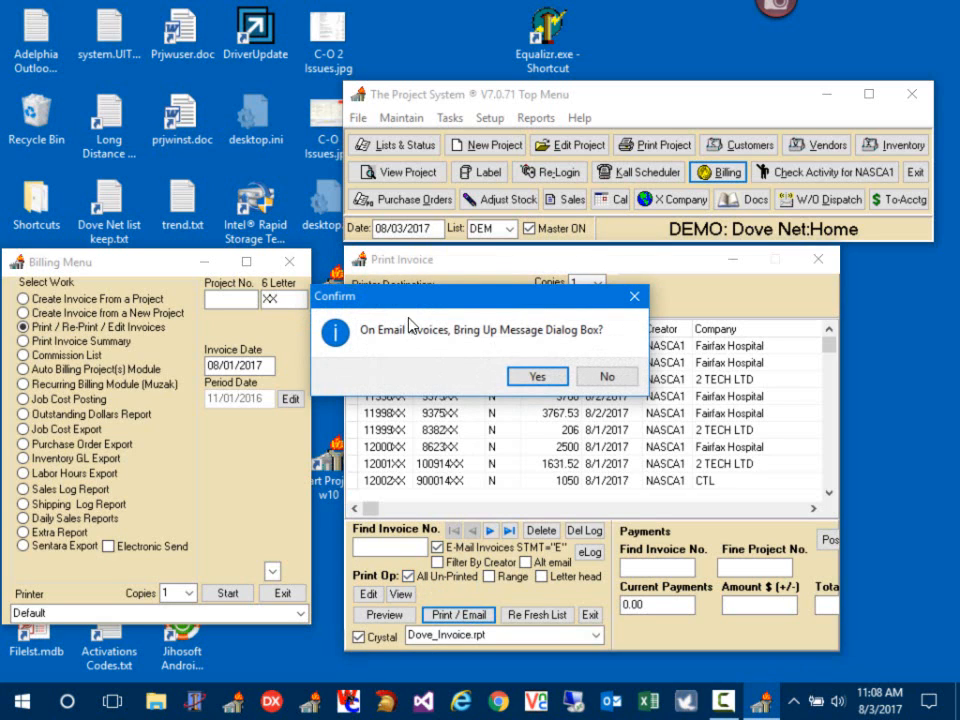
pyautogui.moveTo(400, 296); pyautogui.dragTo(367, 377)
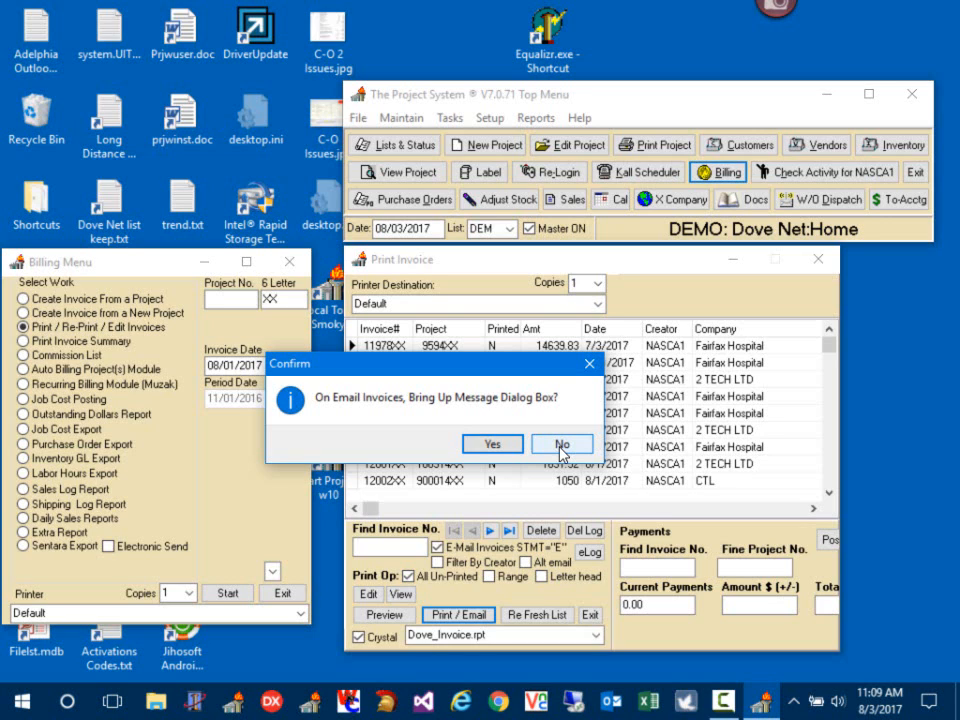
pyautogui.click(560, 447)
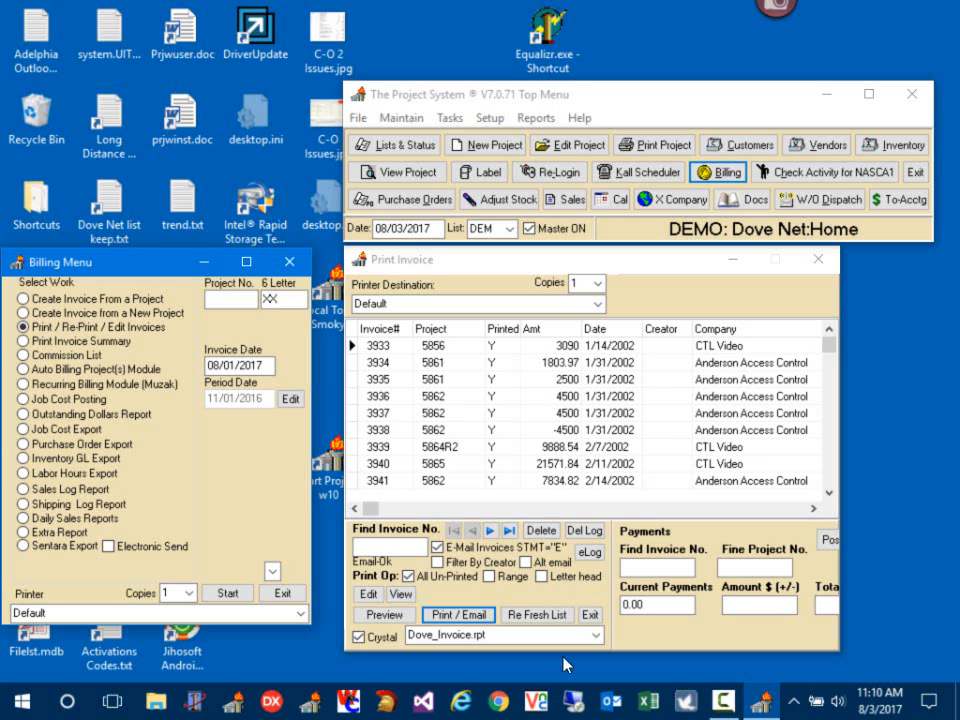
pyautogui.click(798, 703)
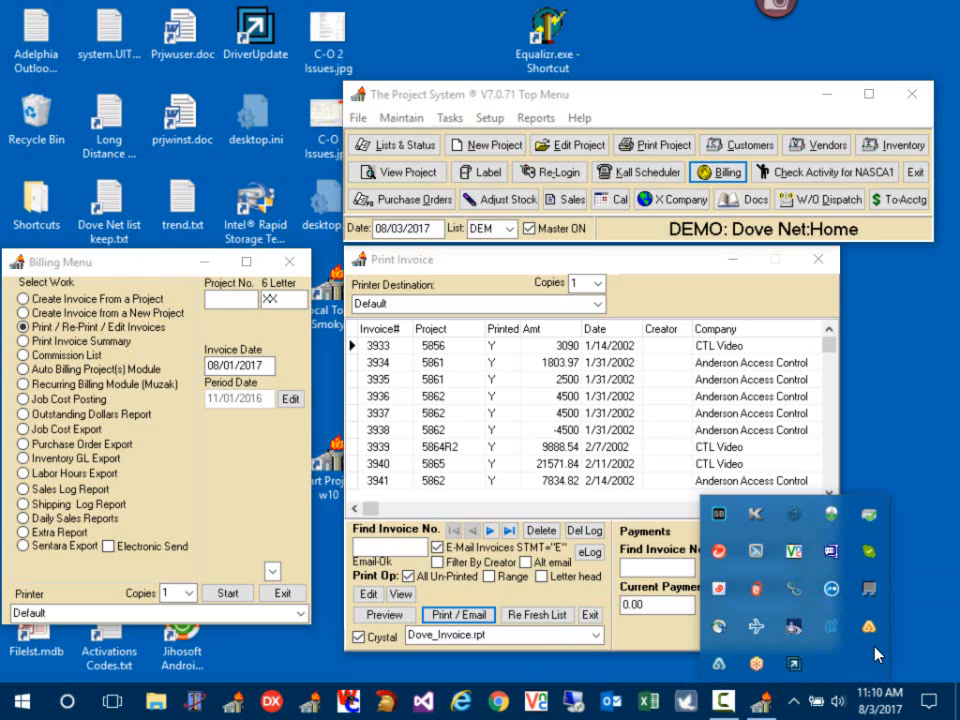
pyautogui.click(938, 634)
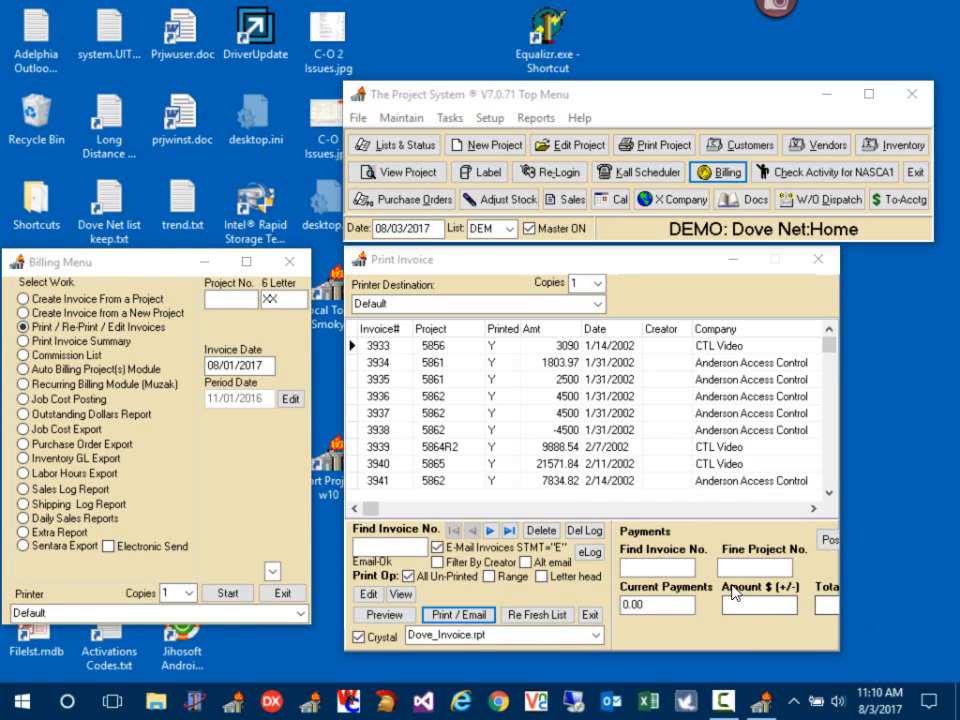
# Go to the last record in the invoice list and check the printed status of the newest invoices.
pyautogui.click(500, 347)
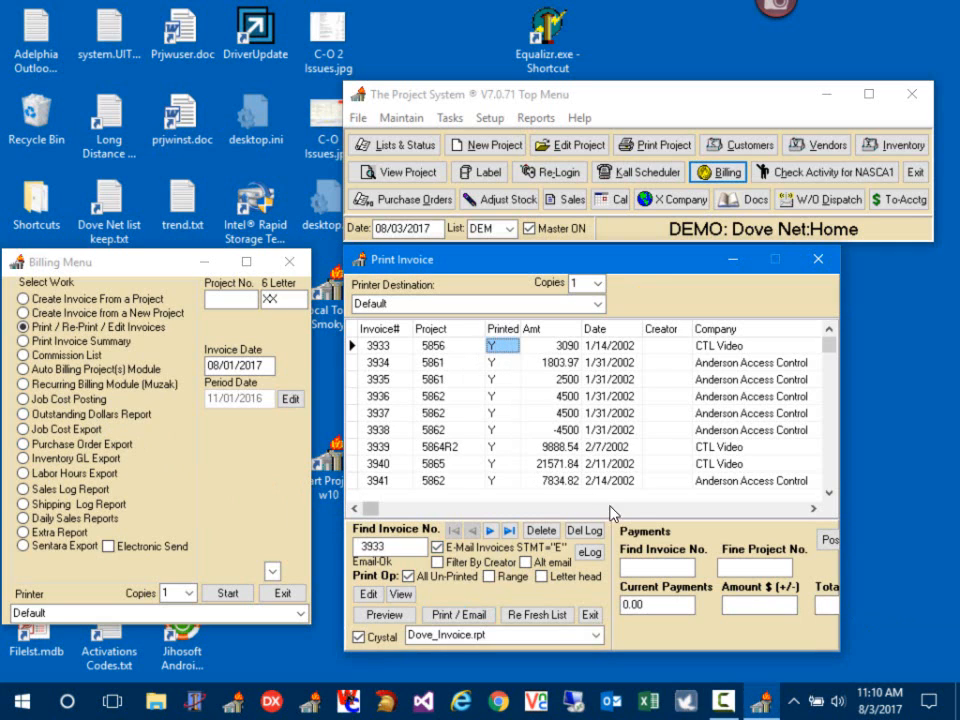
pyautogui.click(510, 531)
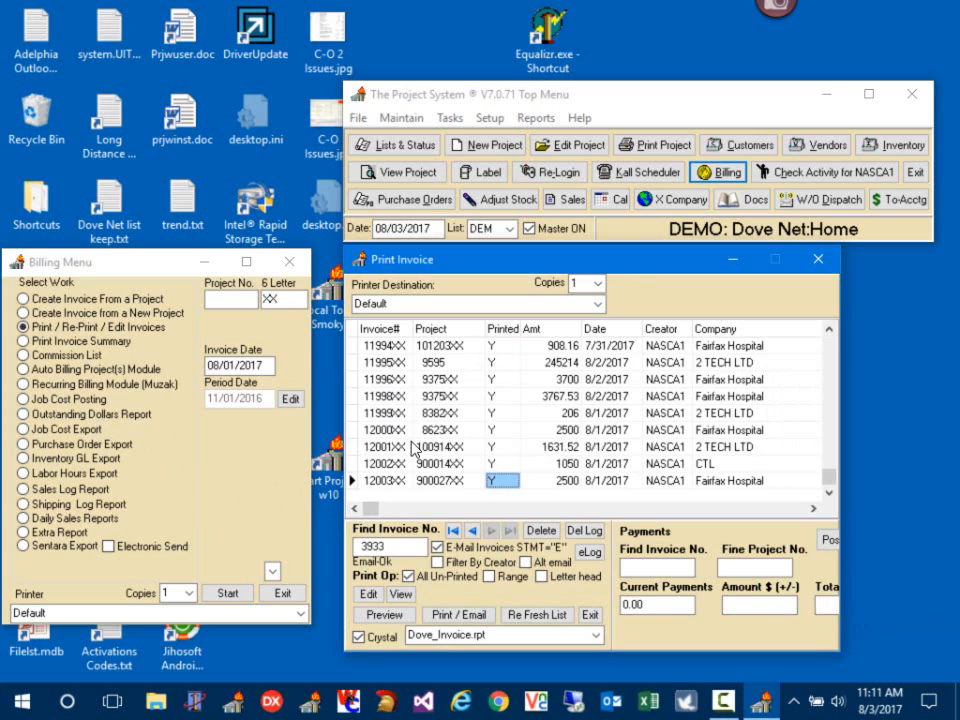
# View the auto billing module's This Month's List for preventative maintenance with effective date 08/01/2017, and close the report.
pyautogui.click(120, 372)
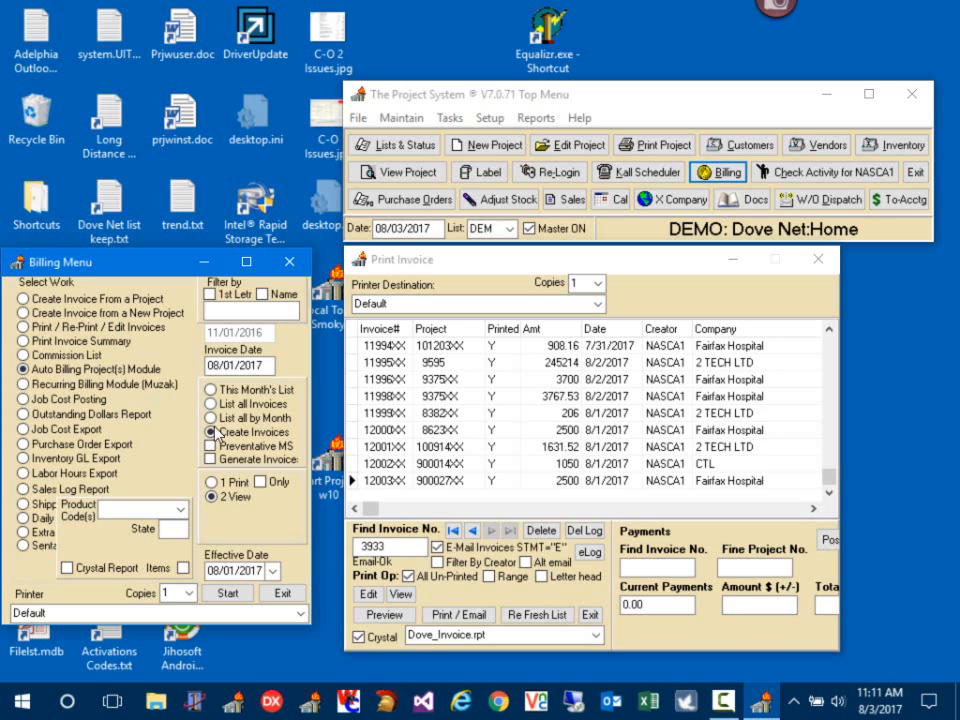
pyautogui.click(210, 390)
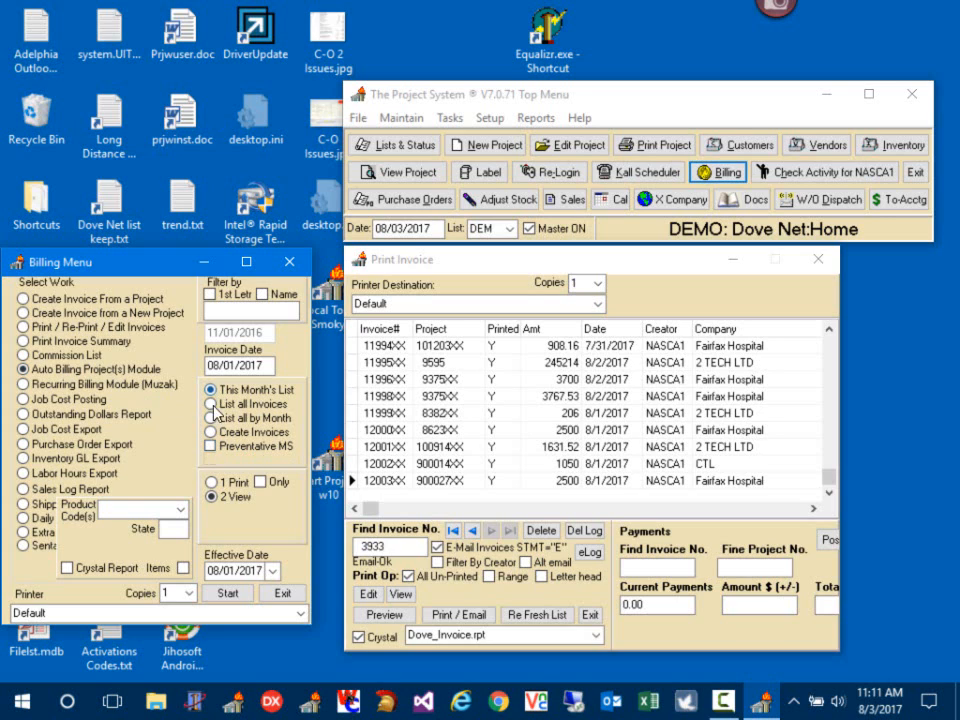
pyautogui.click(210, 447)
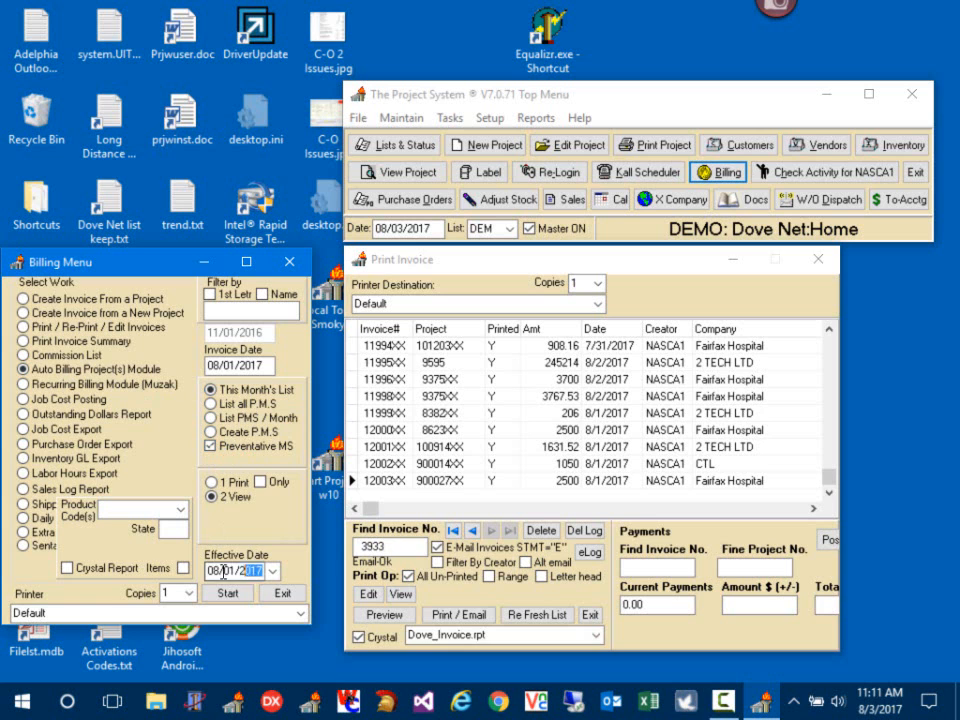
pyautogui.doubleClick(238, 576)
pyautogui.click(228, 594)
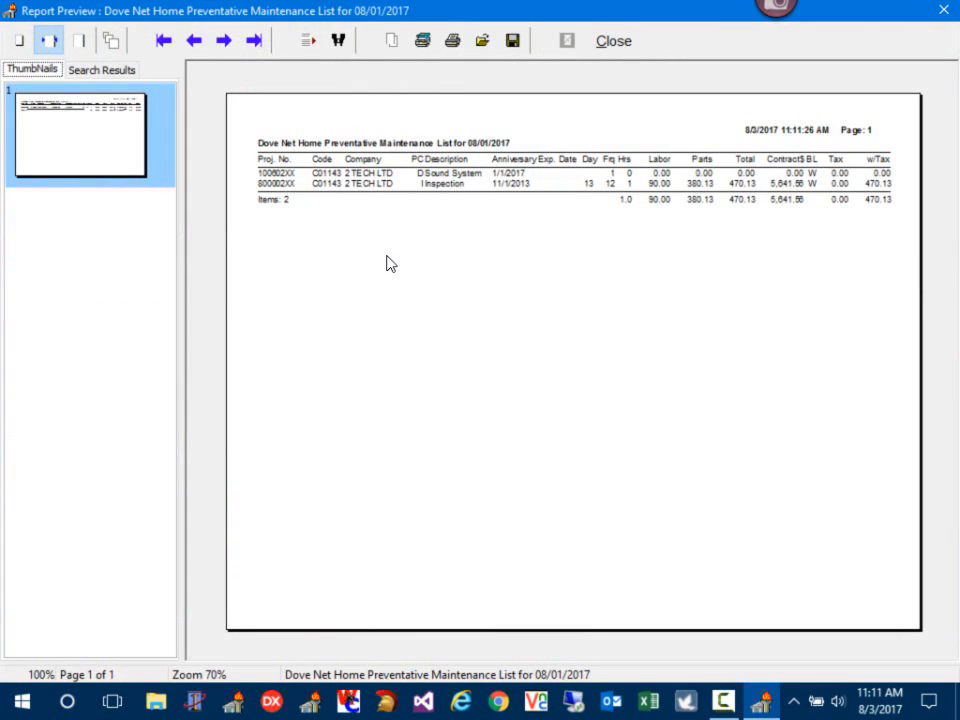
pyautogui.click(621, 48)
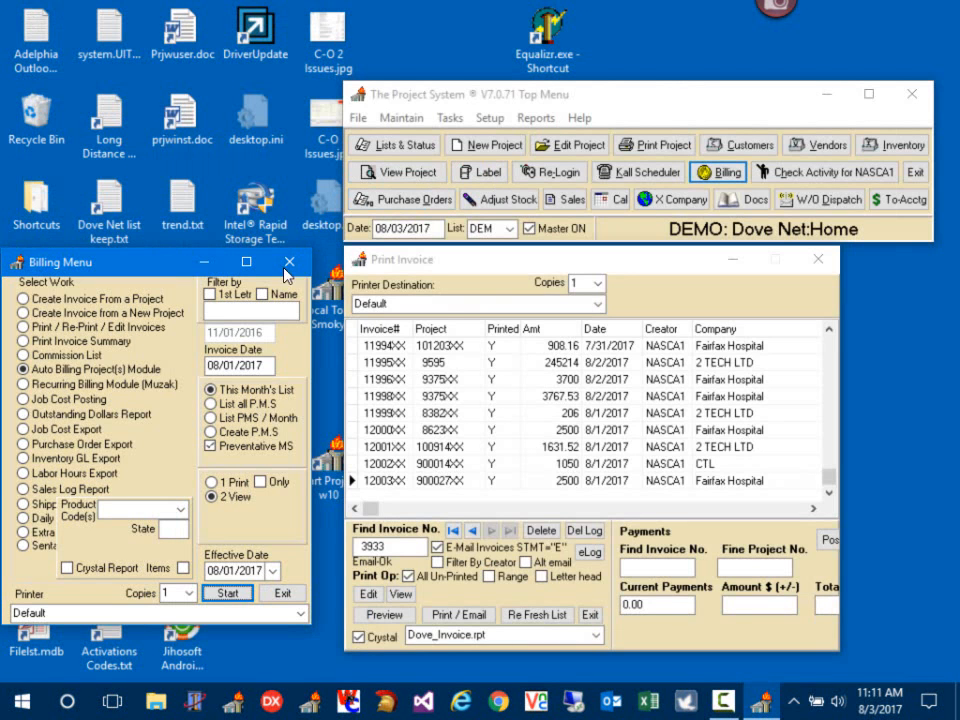
# Run Create P.M.S for effective date 08/01/2017, then close the replicated projects report and the billing menu.
pyautogui.click(234, 405)
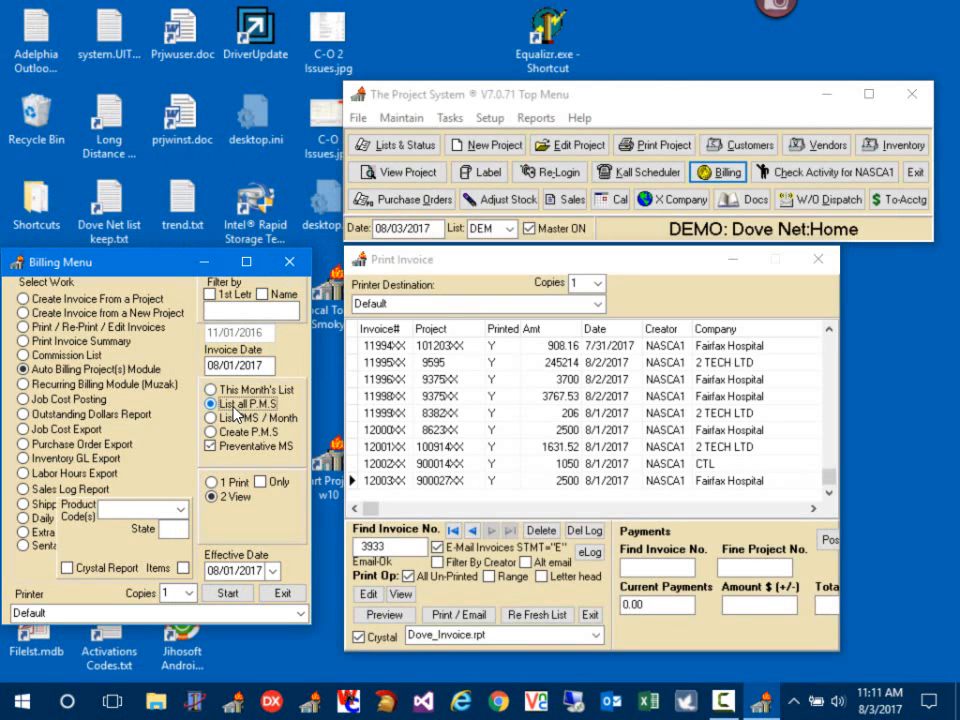
pyautogui.click(238, 419)
pyautogui.click(242, 433)
pyautogui.click(240, 596)
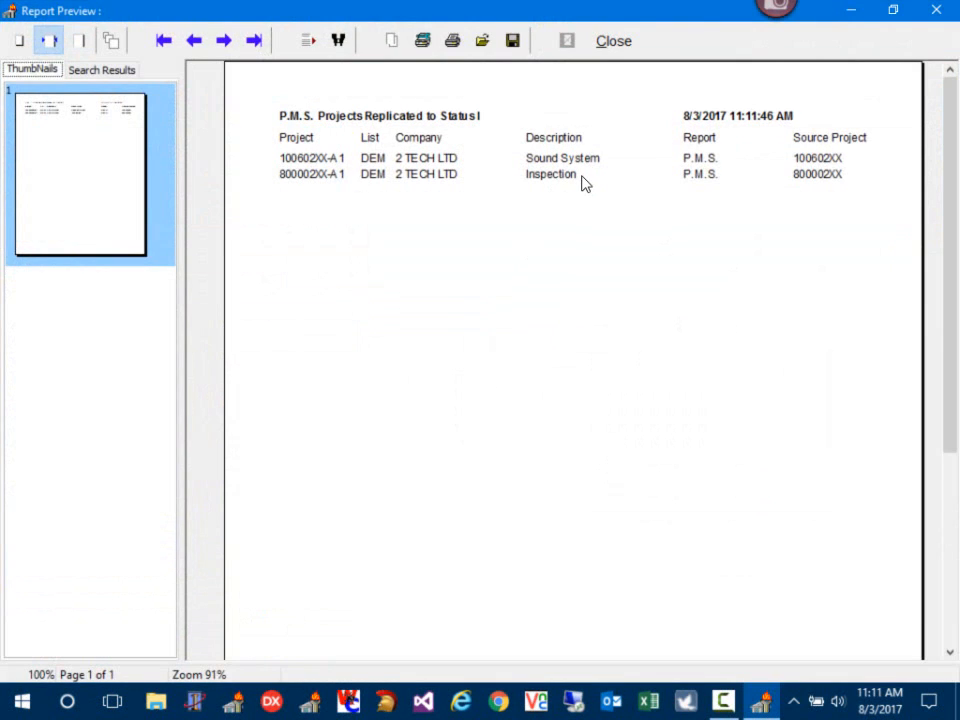
pyautogui.click(936, 12)
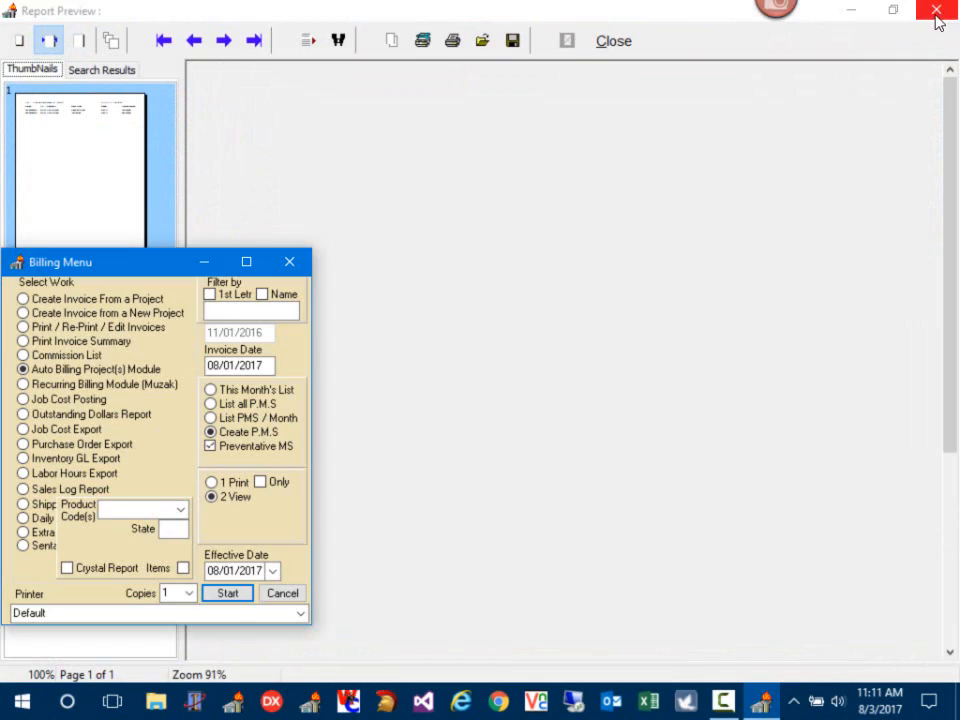
pyautogui.click(289, 261)
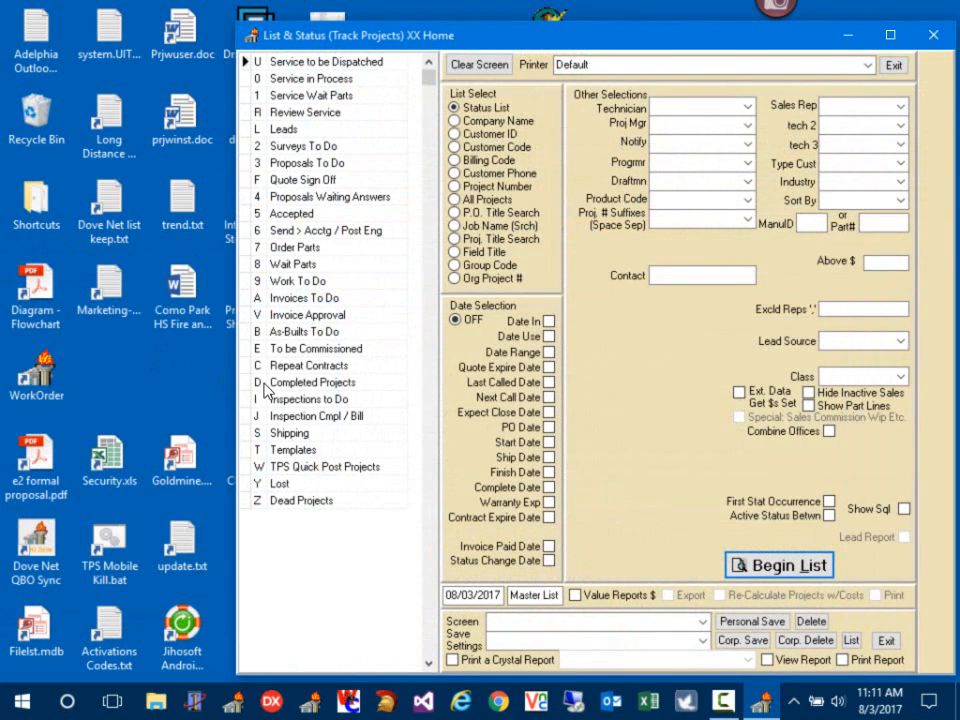
# View the project list for status I, Inspections to Do, and close both the report and the List & Status window.
pyautogui.click(290, 400)
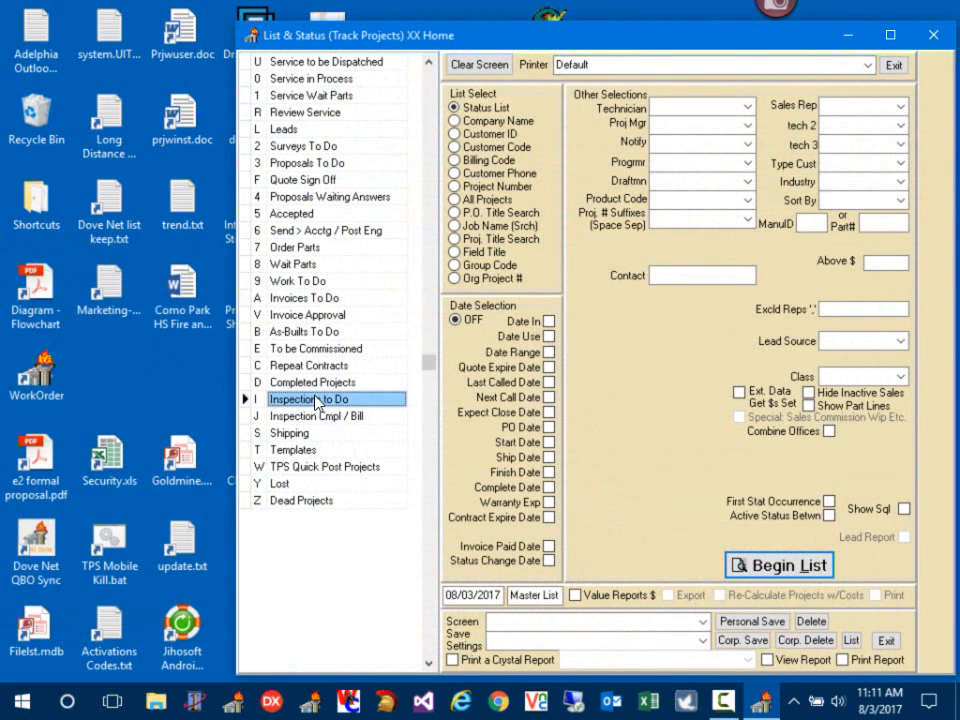
pyautogui.doubleClick(314, 399)
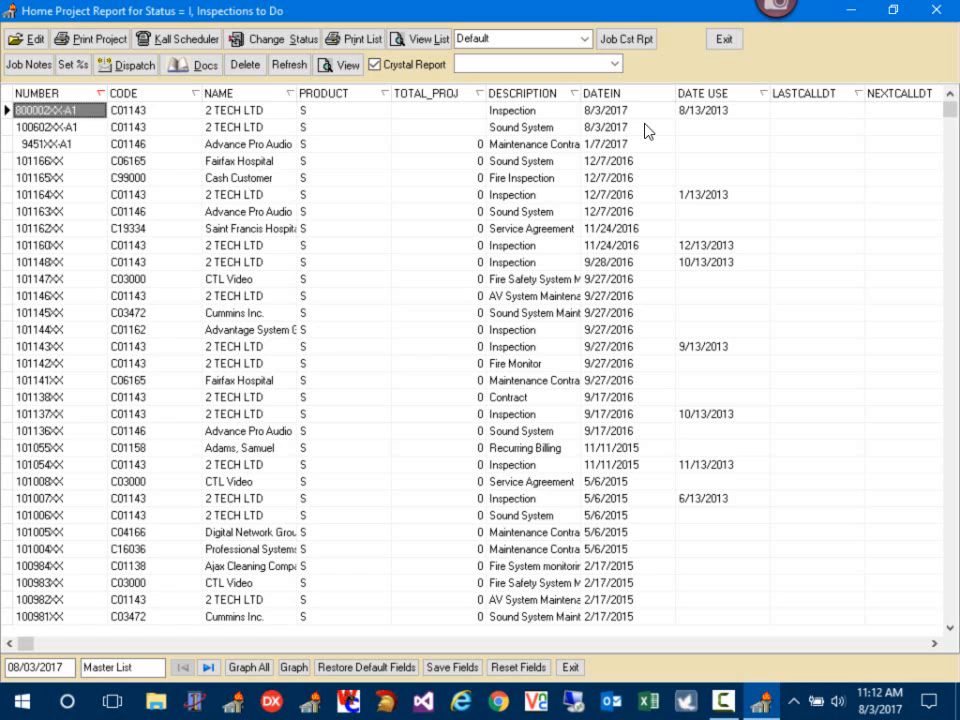
pyautogui.click(938, 16)
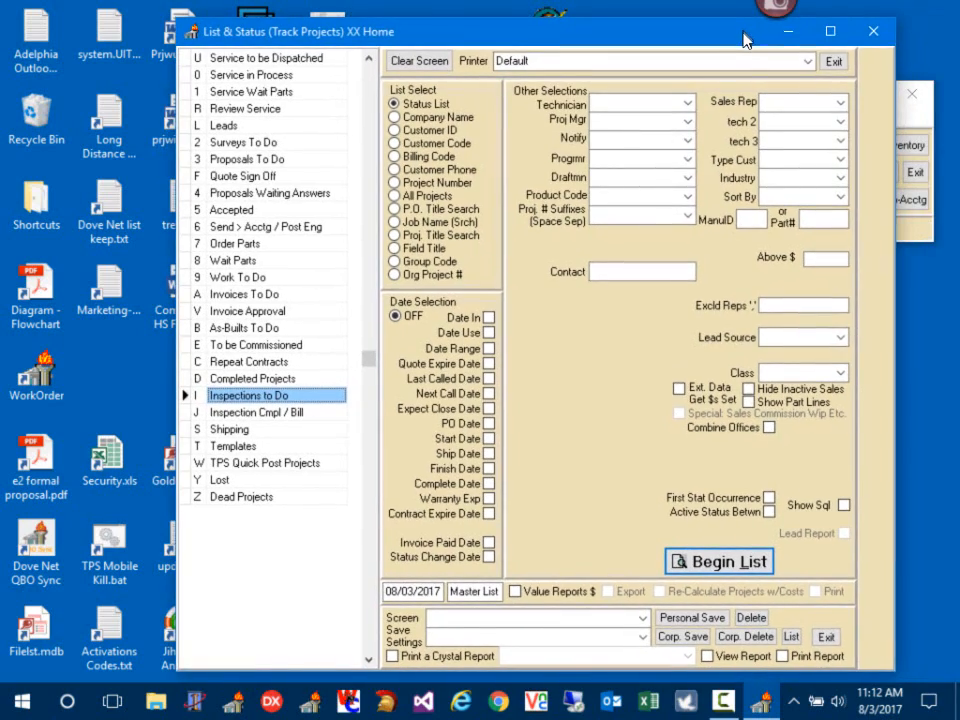
pyautogui.moveTo(748, 40); pyautogui.dragTo(688, 72)
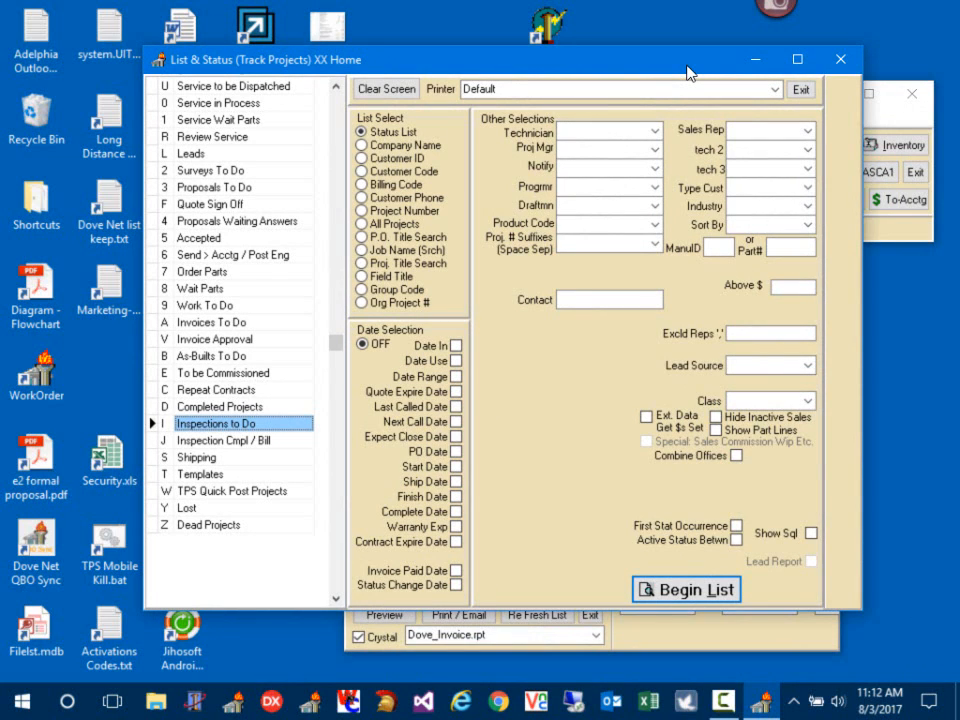
pyautogui.click(840, 59)
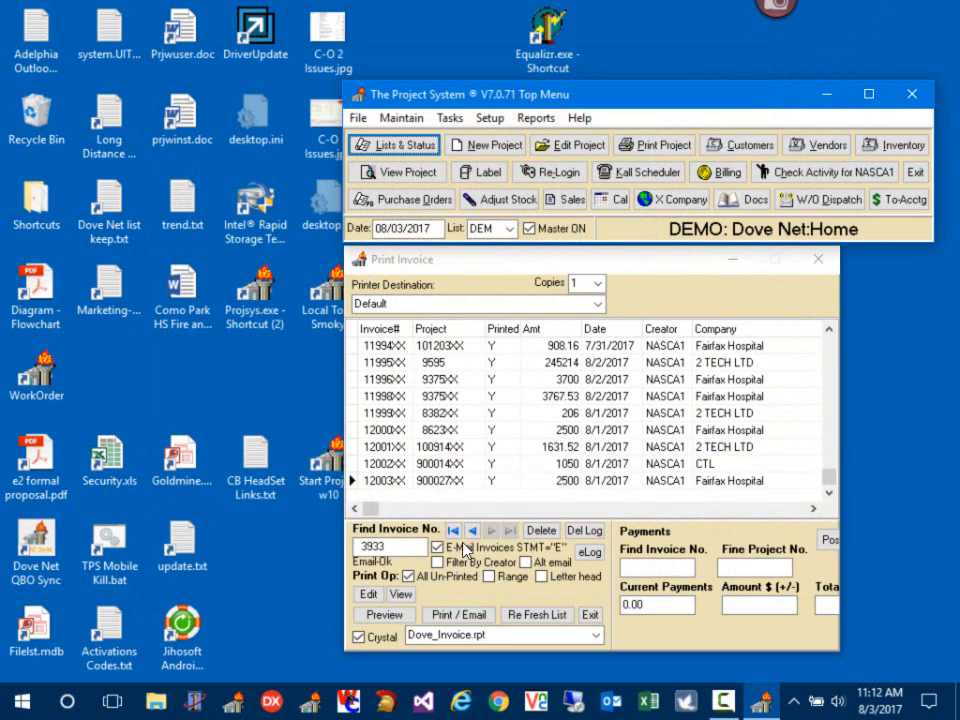
# Close the Print Invoice window and exit The Project System.
pyautogui.click(540, 606)
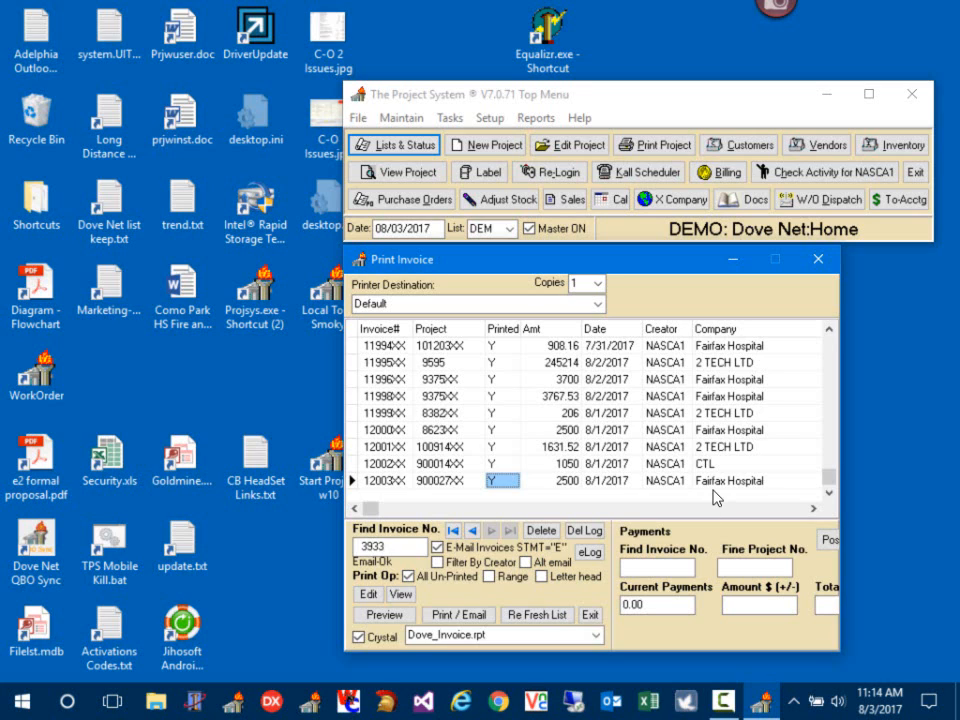
pyautogui.click(818, 259)
pyautogui.click(915, 172)
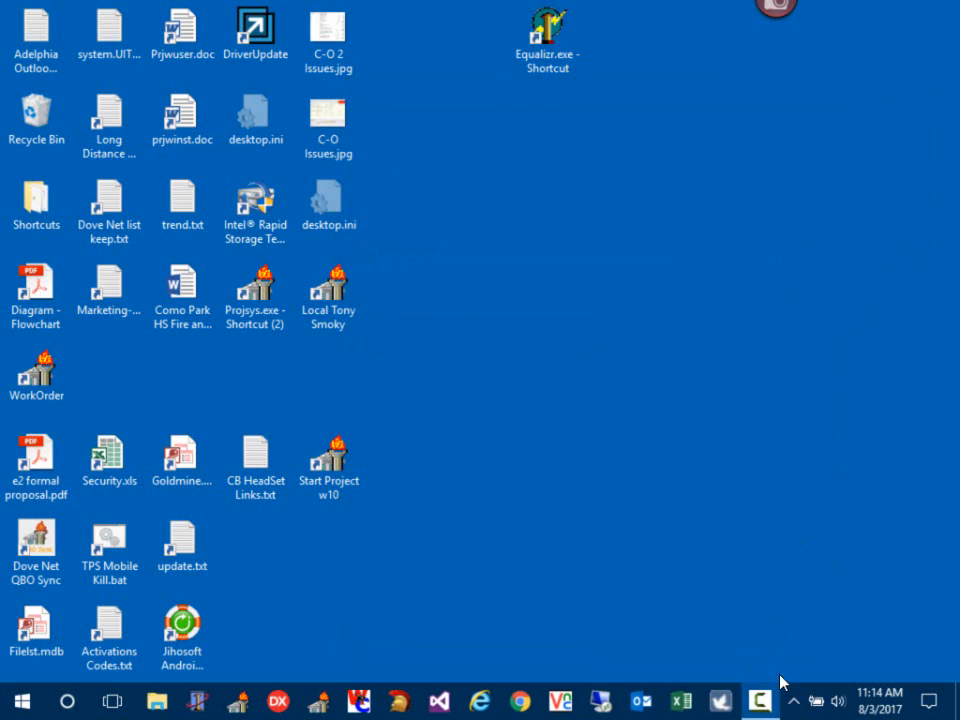
pyautogui.click(762, 700)
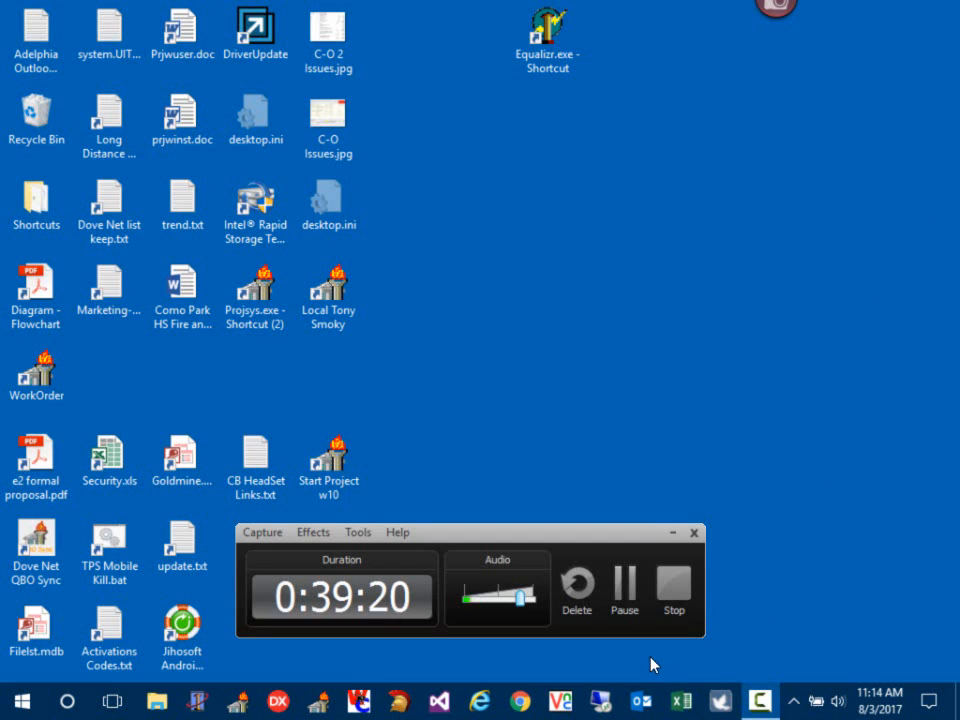